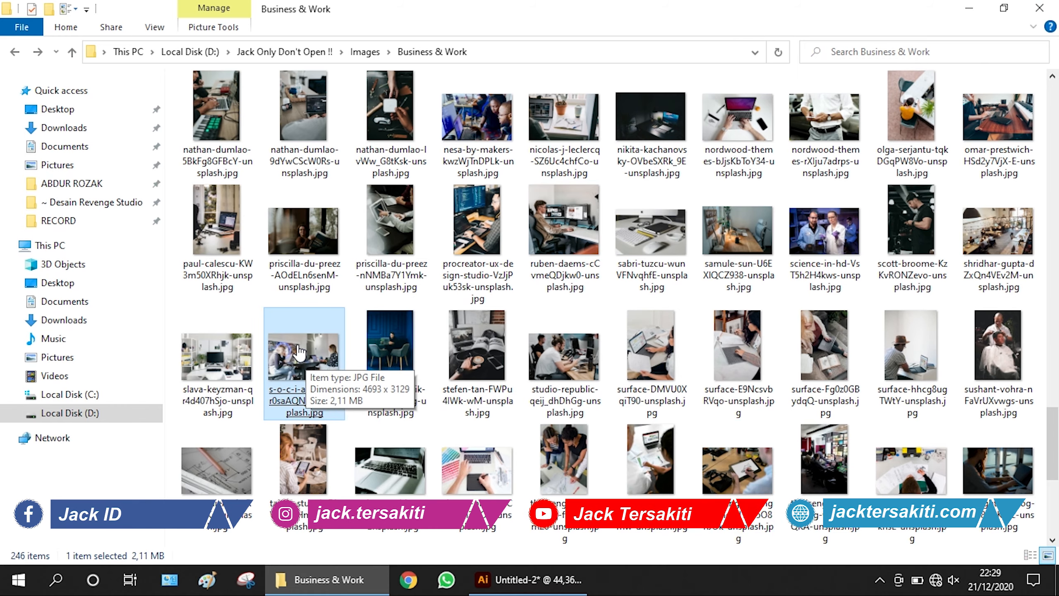
- Place the s-o-c-i-a-l-c-u-t office meeting photo from the Business & Work folder into Untitled-2 and scale it to about 19.9 cm wide
scroll(539, 467, down, 1)
click(528, 579)
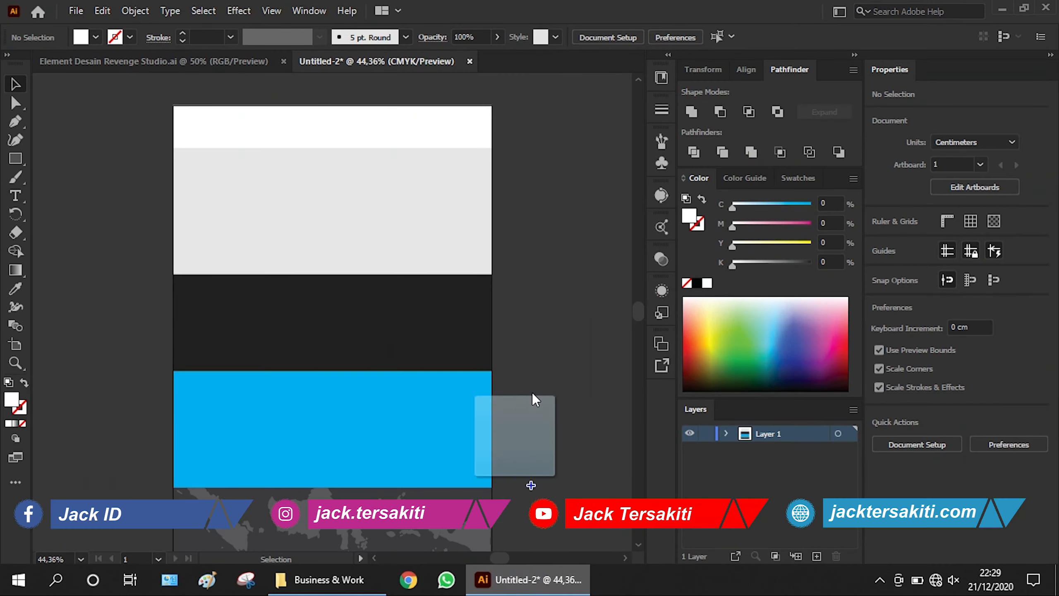
scroll(346, 349, down, 6)
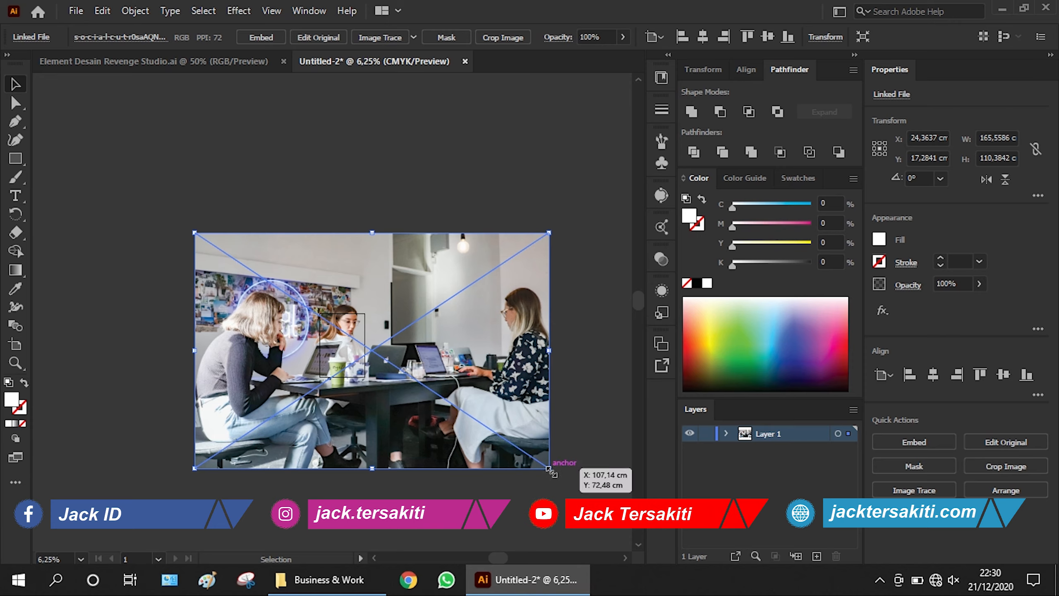
drag(549, 468, 393, 388)
scroll(378, 343, up, 3)
scroll(378, 345, up, 2)
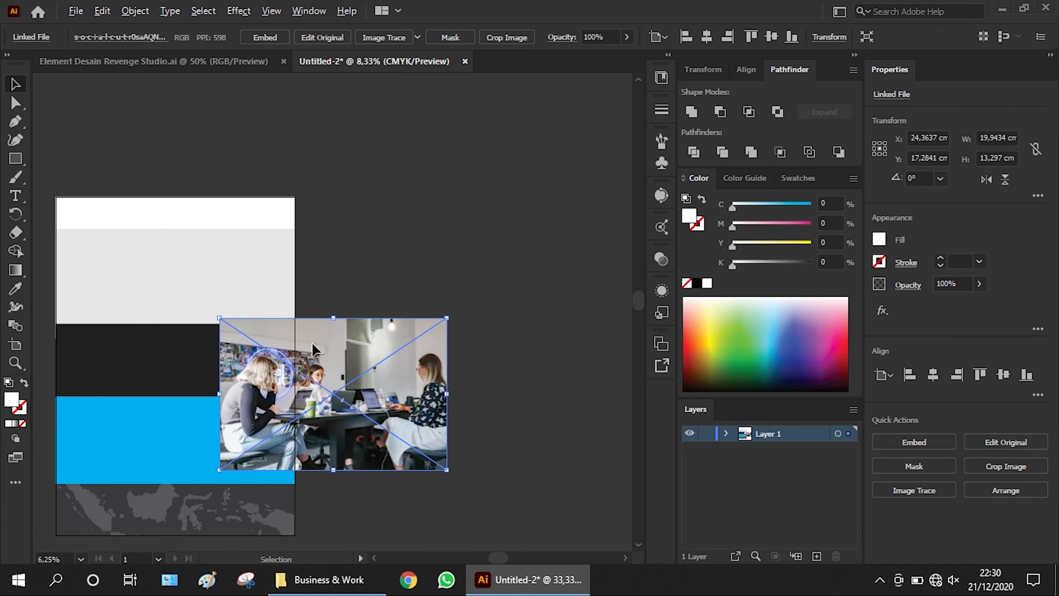
- Position the photo over the light grey rectangle, enlarge it to about 21.3 by 14.2 cm and send it to the back
drag(310, 350, 155, 231)
drag(286, 202, 300, 202)
right_click(286, 234)
mouse_move(417, 362)
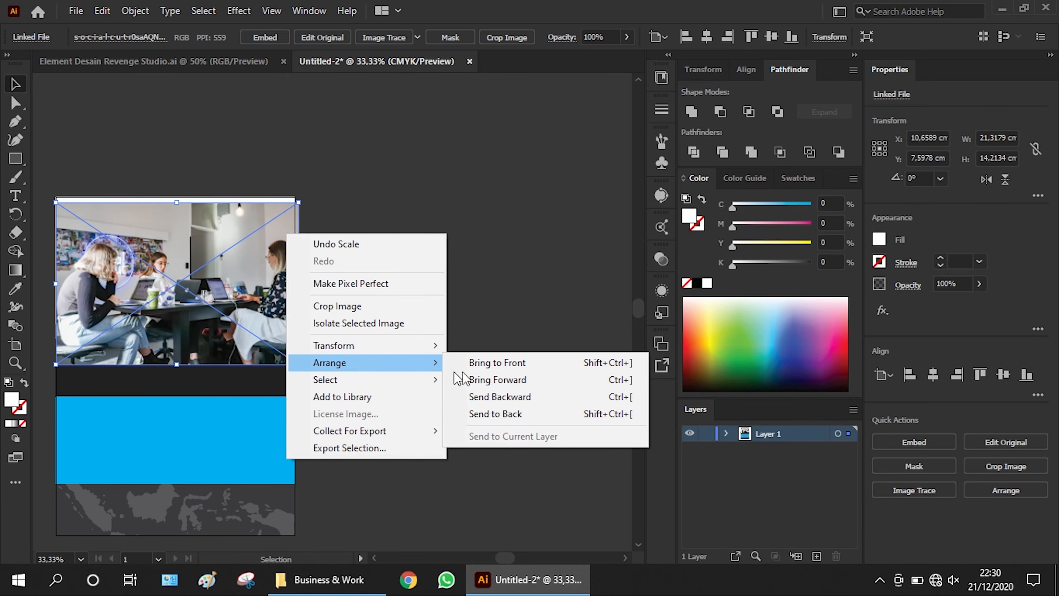
click(512, 414)
click(308, 271)
- Select the photo together with the light grey rectangle and make a clipping mask from them
right_click(265, 273)
click(369, 251)
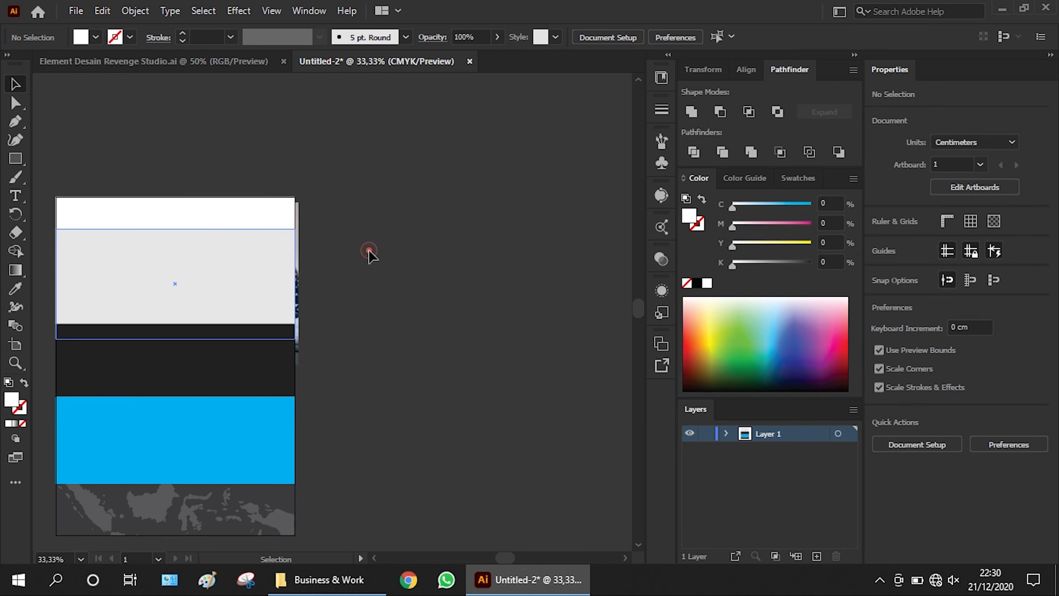
drag(331, 263, 235, 271)
right_click(235, 272)
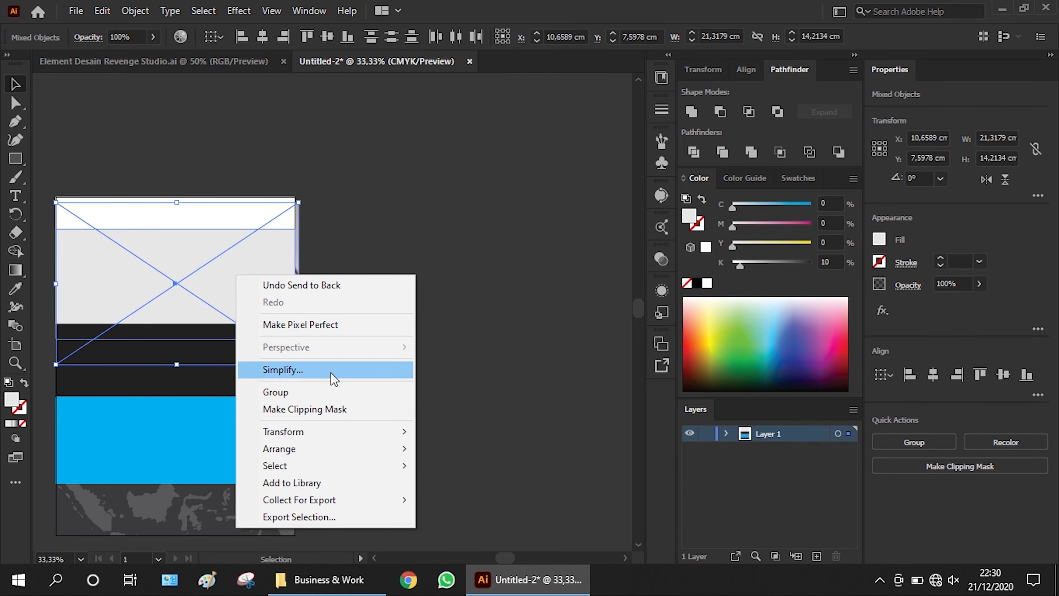
click(321, 401)
click(371, 350)
key(ctrl+plus)
click(472, 262)
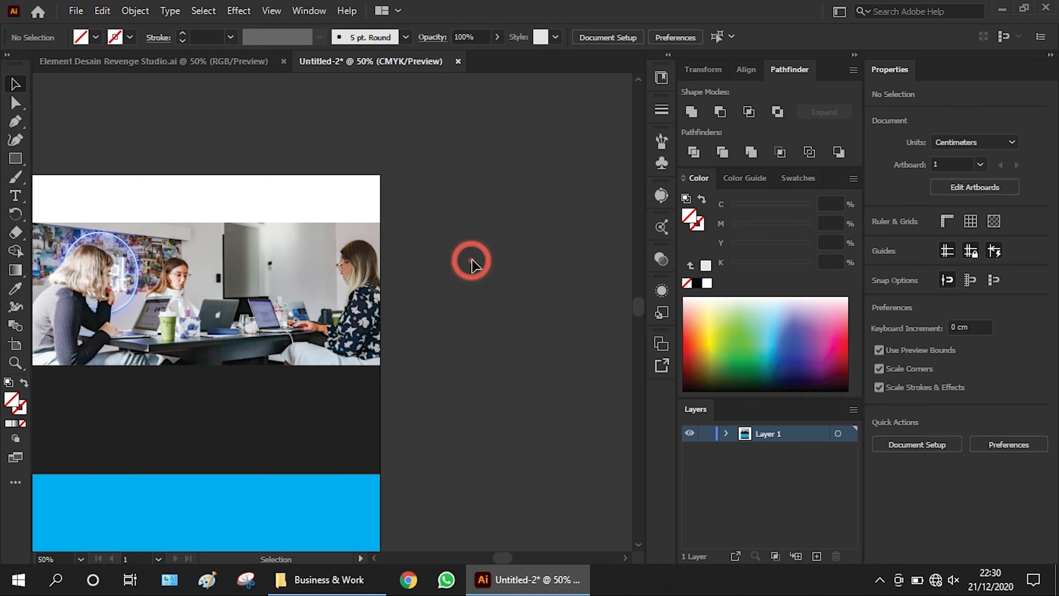
- Copy the red horizontal Revenge Studio logo from Element Desain Revenge Studio.ai and place it in the white header band of Untitled-2
key(ctrl+minus)
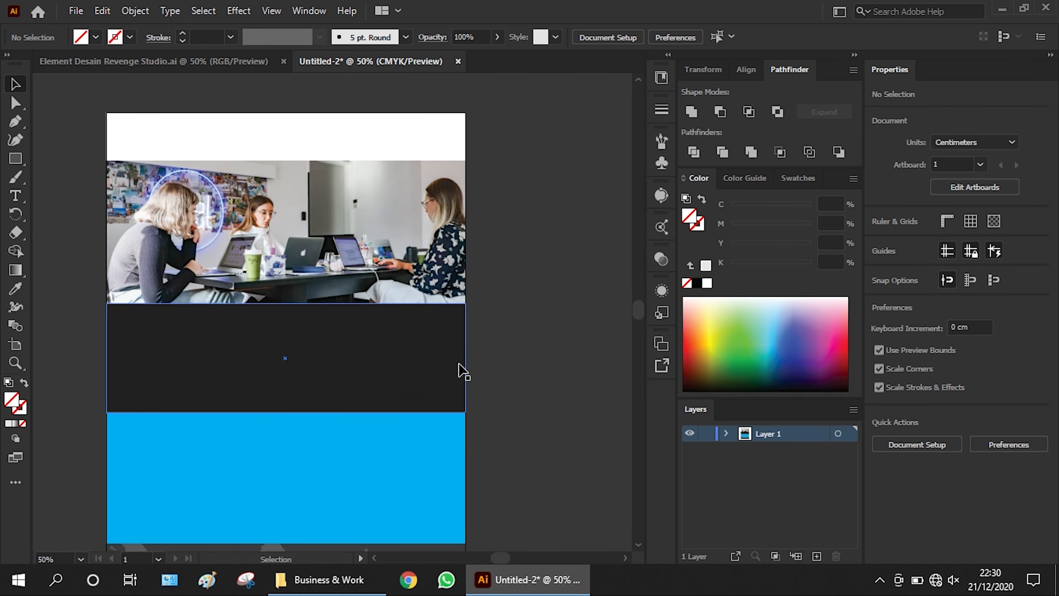
scroll(451, 334, up, 1)
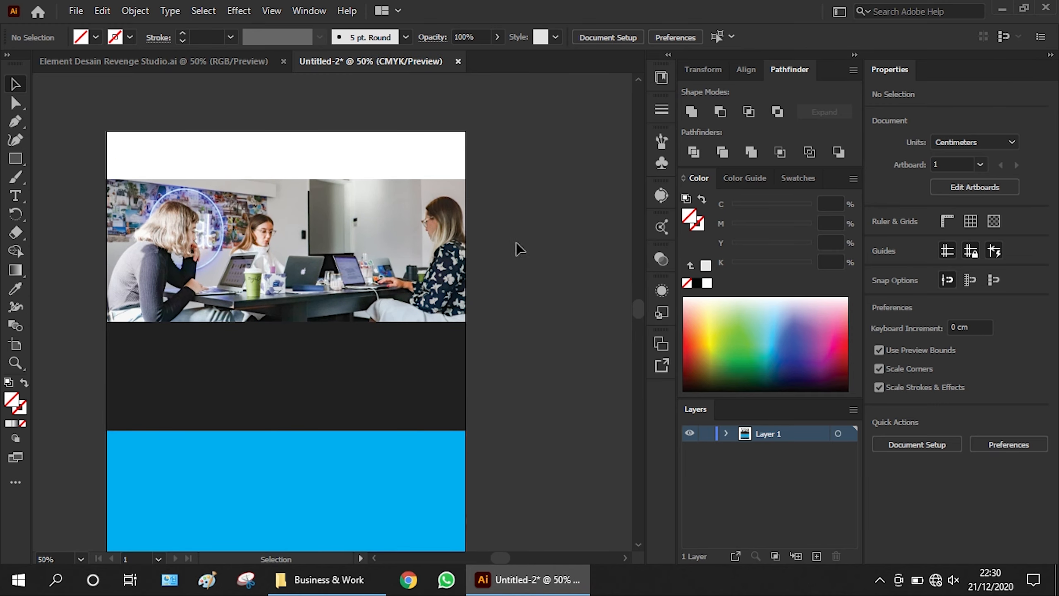
click(214, 59)
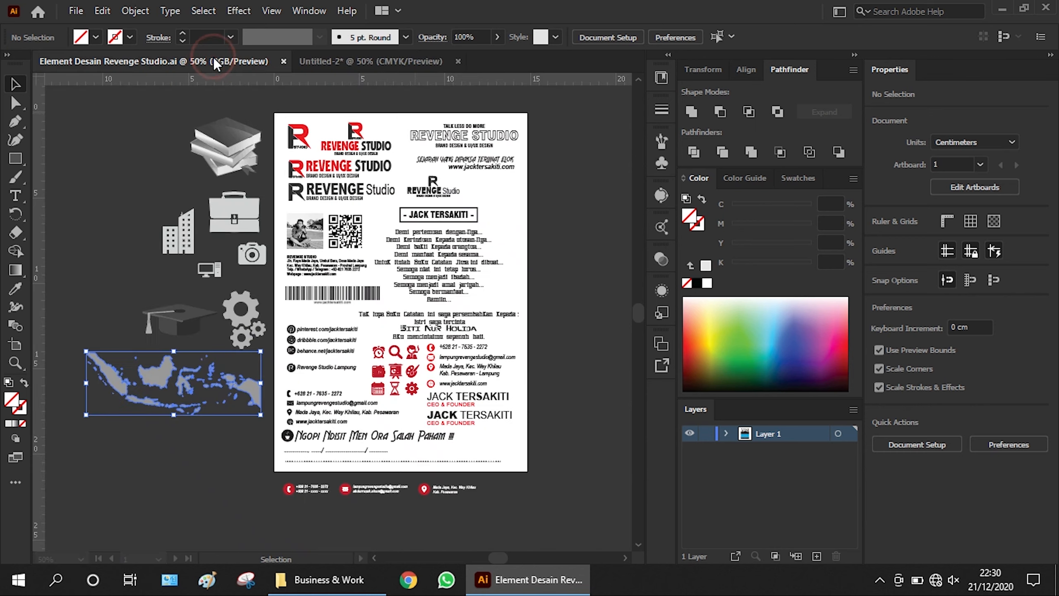
key(a)
click(337, 197)
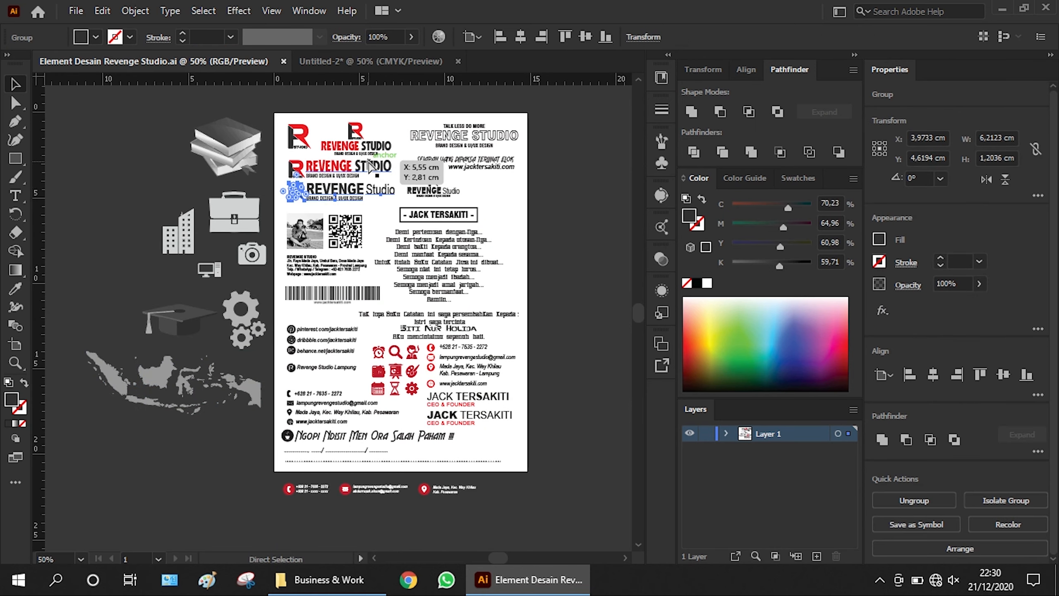
click(365, 60)
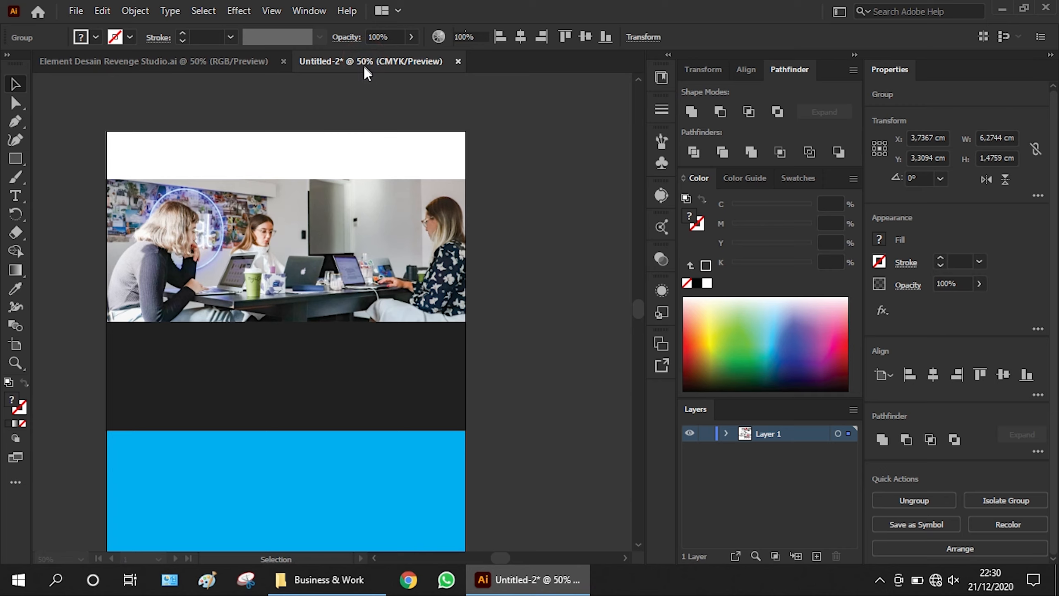
key(ctrl+v)
drag(317, 312, 161, 155)
click(303, 99)
- Fill the blue rectangle with the red sampled from the Revenge Studio logo
click(295, 374)
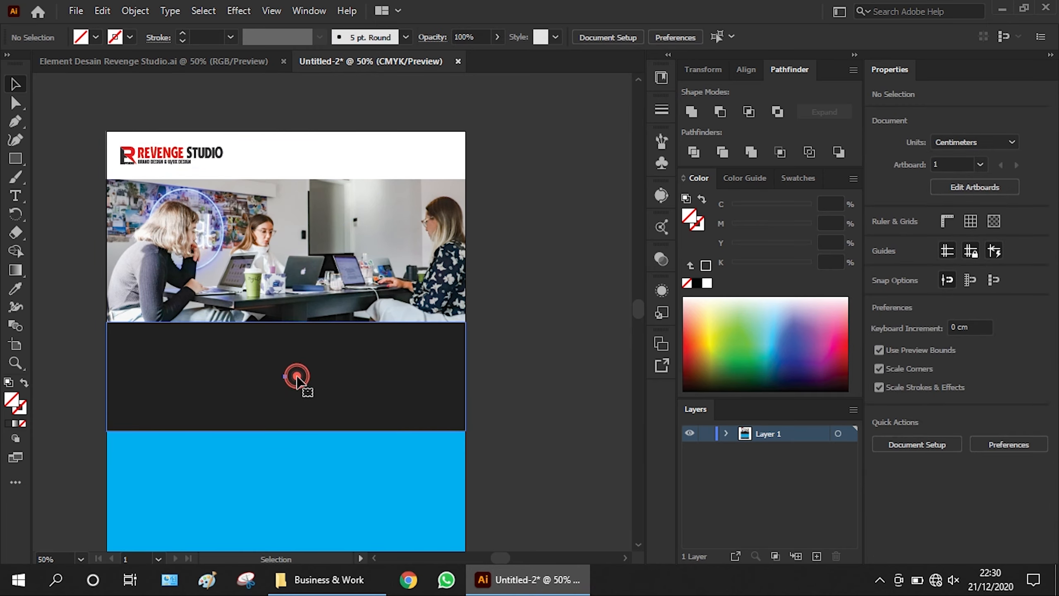
click(278, 478)
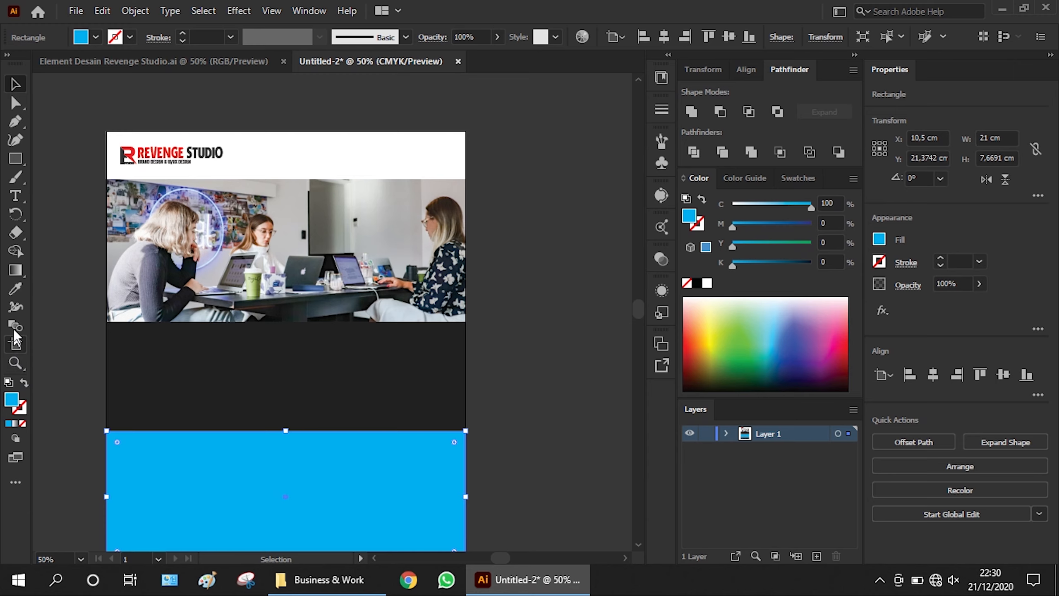
click(134, 146)
click(15, 85)
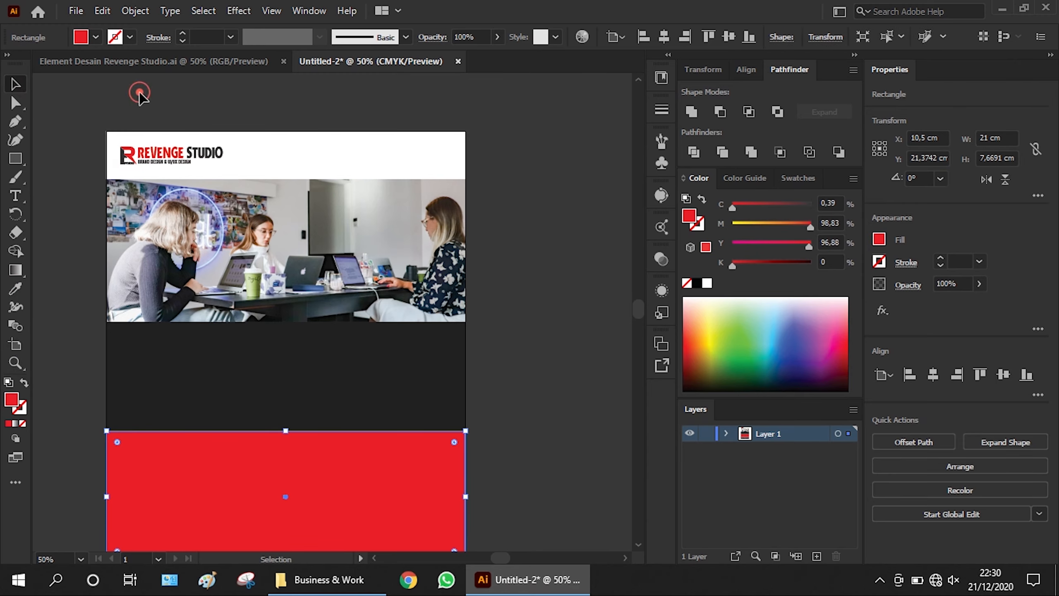
click(494, 280)
scroll(494, 281, down, 3)
scroll(547, 264, up, 2)
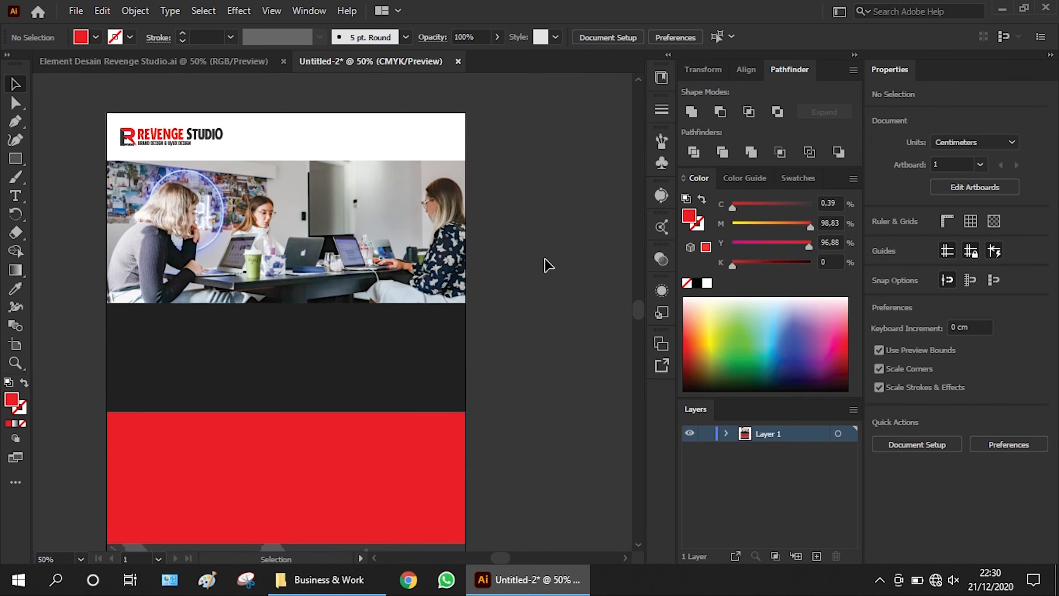
- Darken the red rectangle by setting its black value to 31%, and view the suggested color guide shades
click(444, 454)
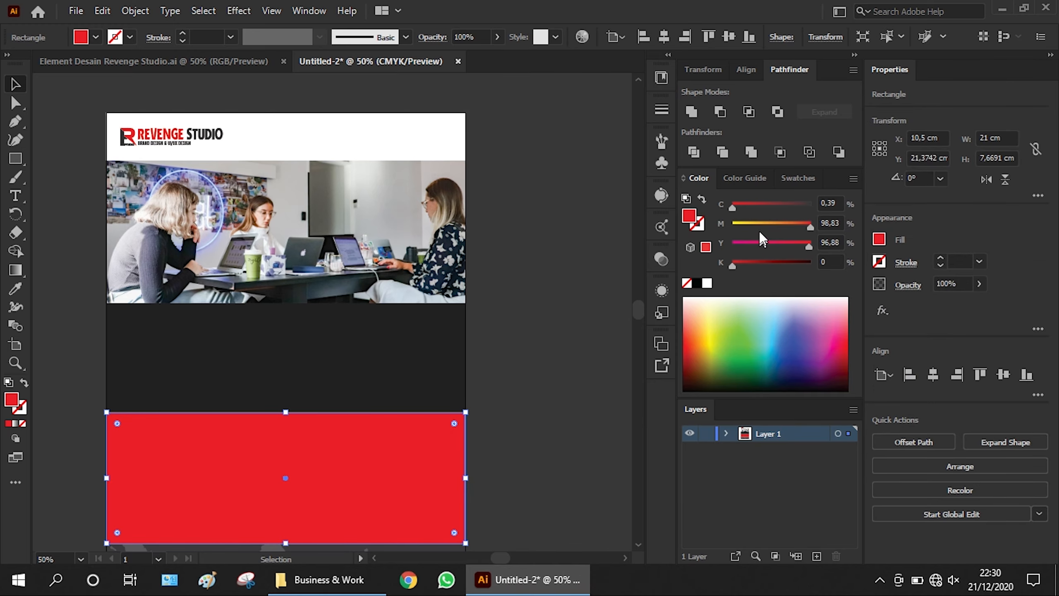
click(757, 261)
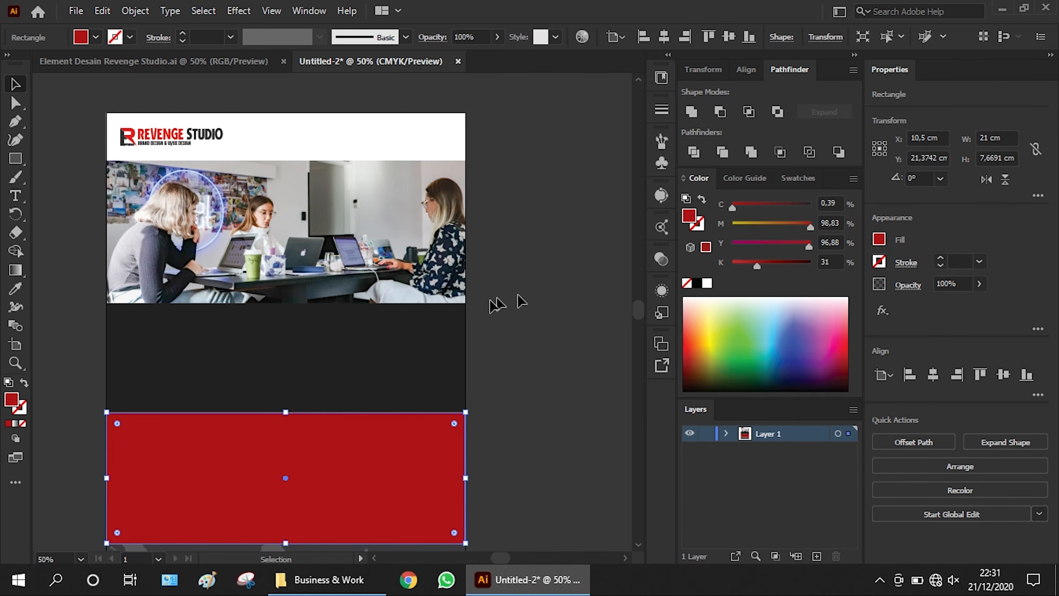
scroll(490, 303, down, 2)
click(755, 178)
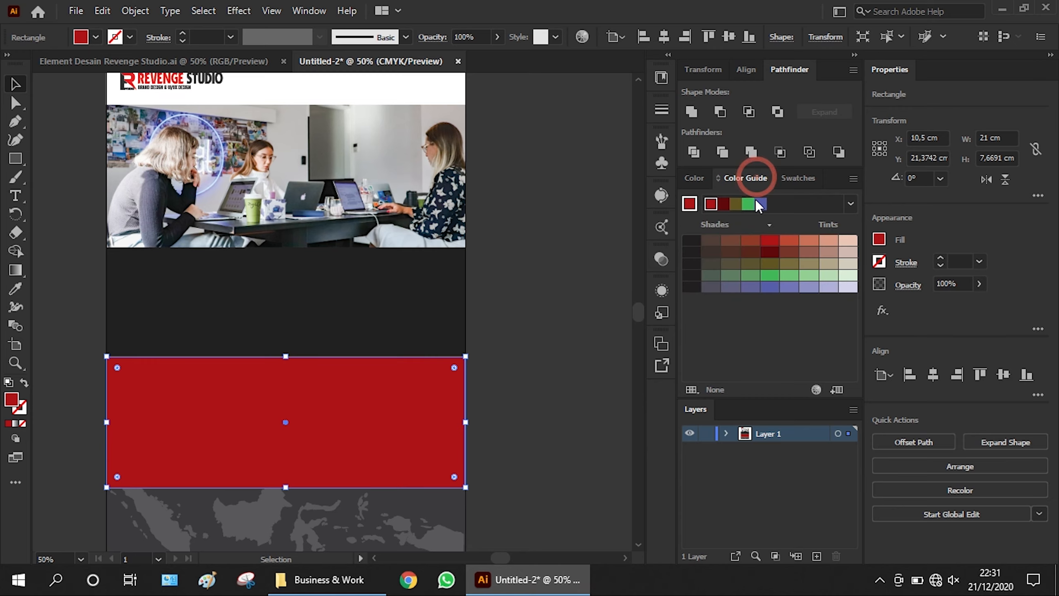
click(583, 325)
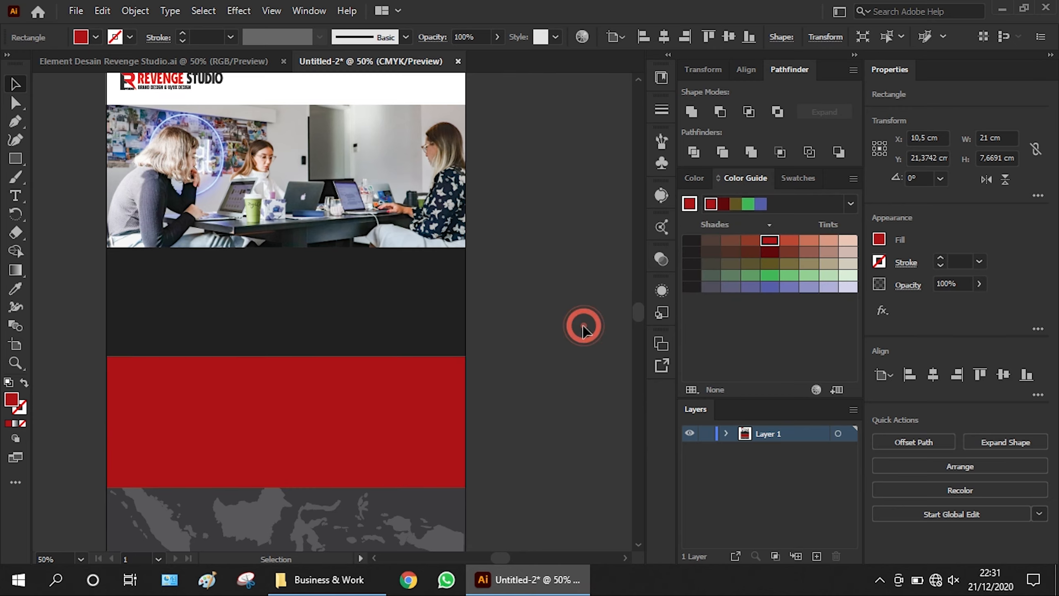
scroll(586, 332, down, 3)
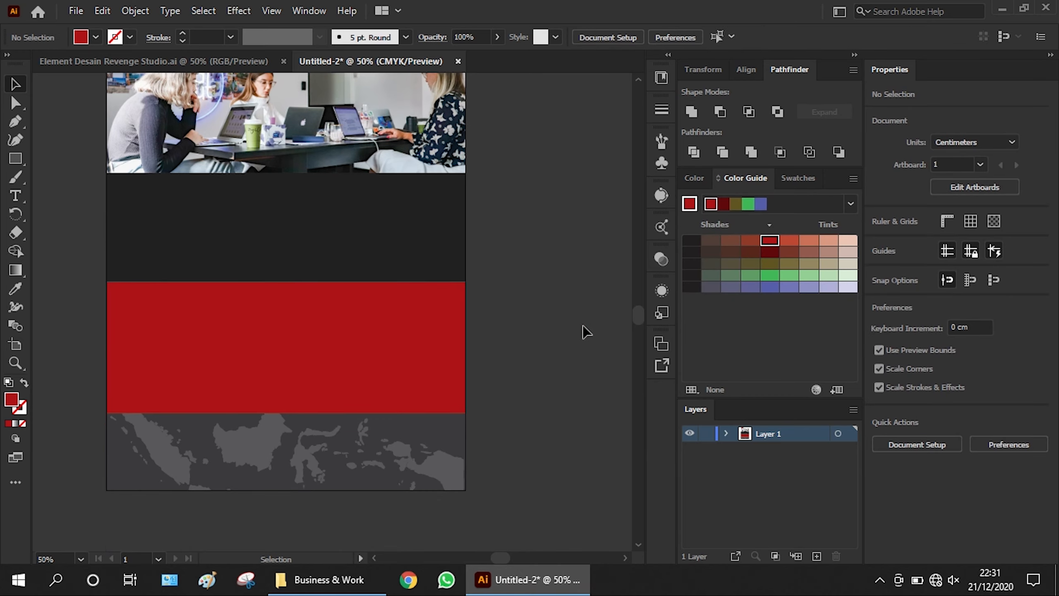
- Fill the dark red rectangle below the black band with the light blue swatch
click(349, 320)
click(792, 178)
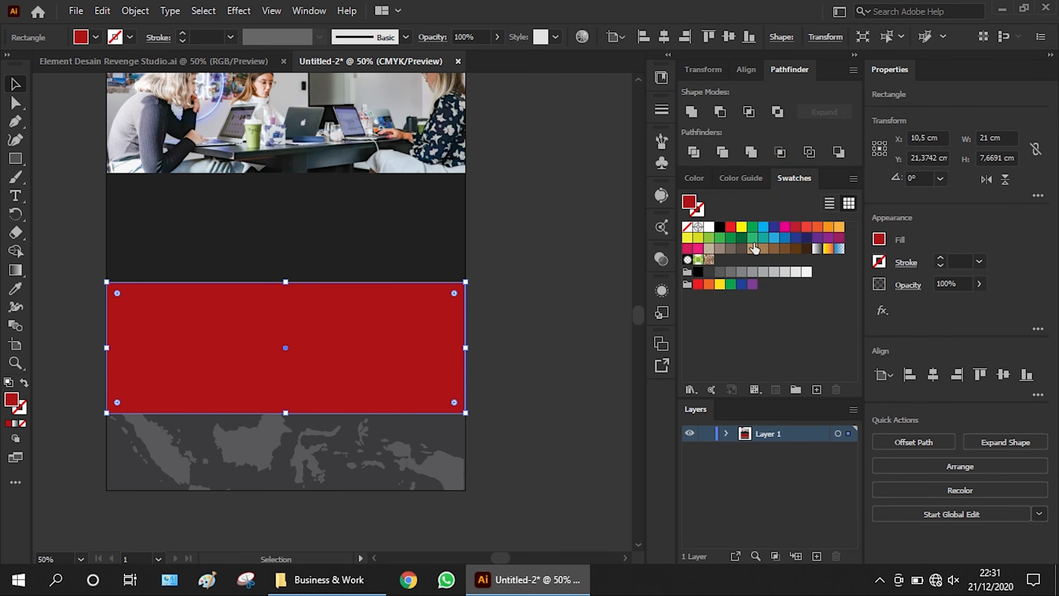
click(763, 228)
scroll(543, 298, up, 4)
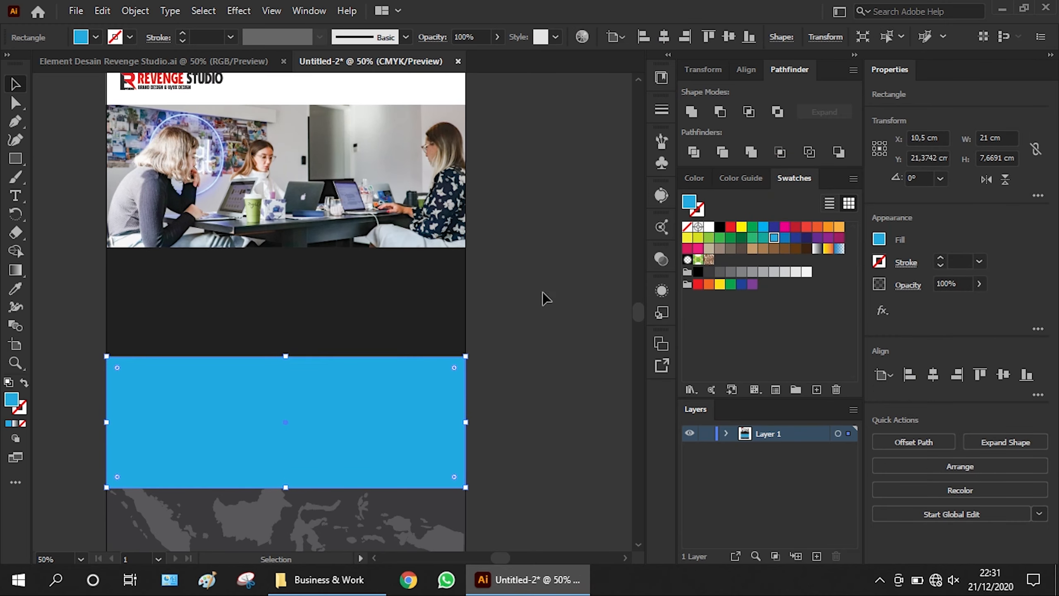
click(541, 288)
- Ungroup the Revenge Studio logo in the white header
scroll(142, 89, up, 5)
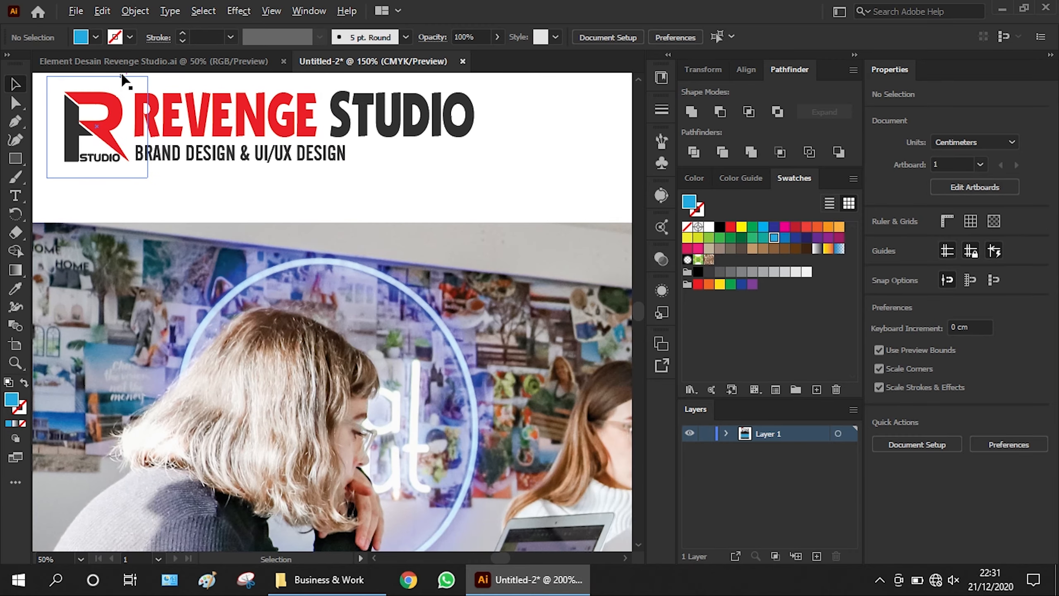
click(224, 153)
scroll(394, 297, down, 2)
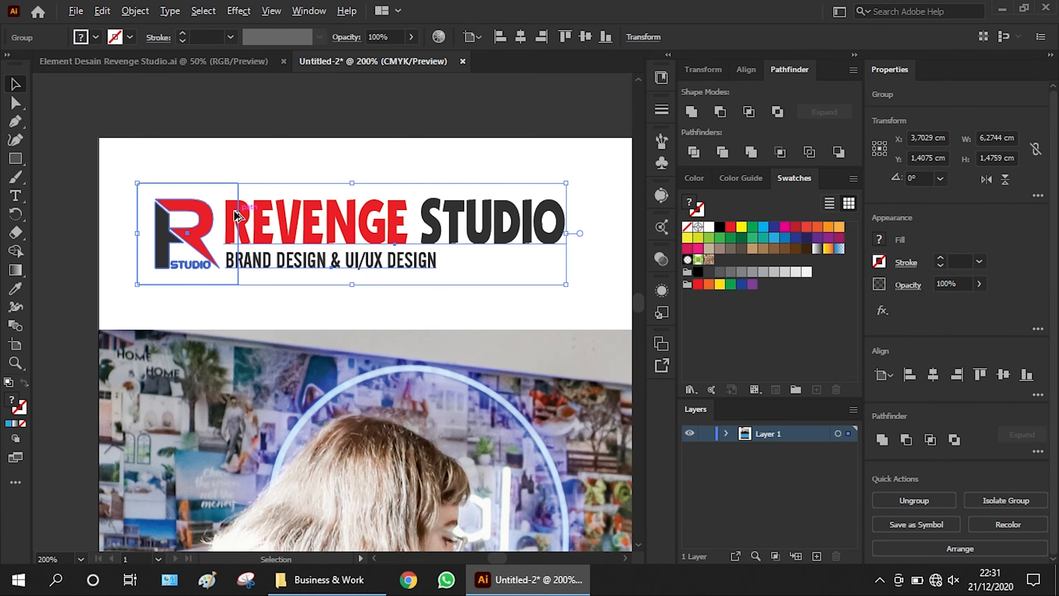
scroll(272, 237, up, 2)
right_click(275, 234)
click(327, 361)
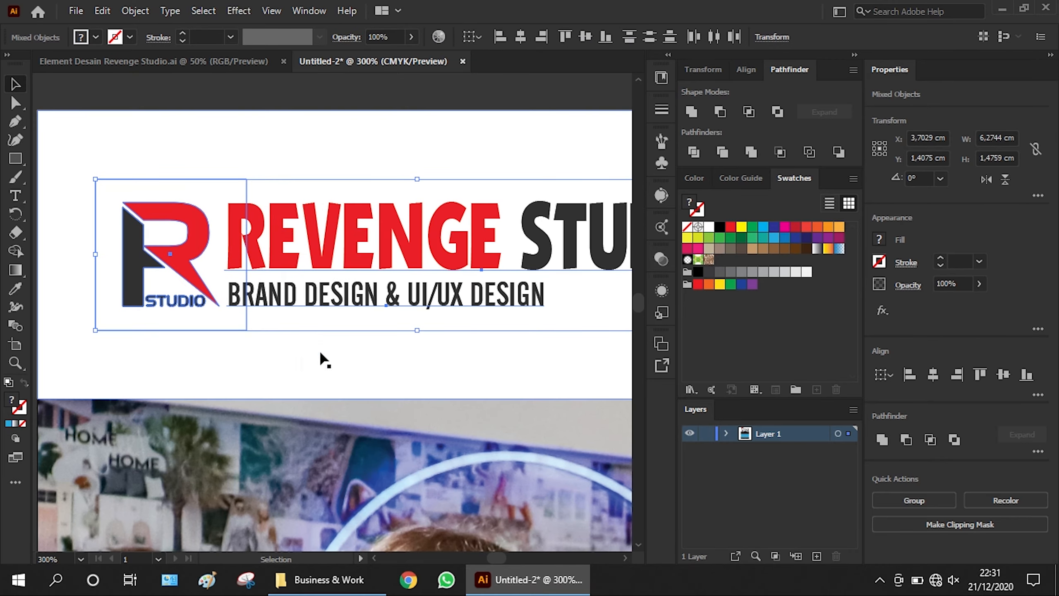
click(321, 261)
- Recolor the word REVENGE in the logo with the same light blue swatch as the rectangle
double_click(492, 233)
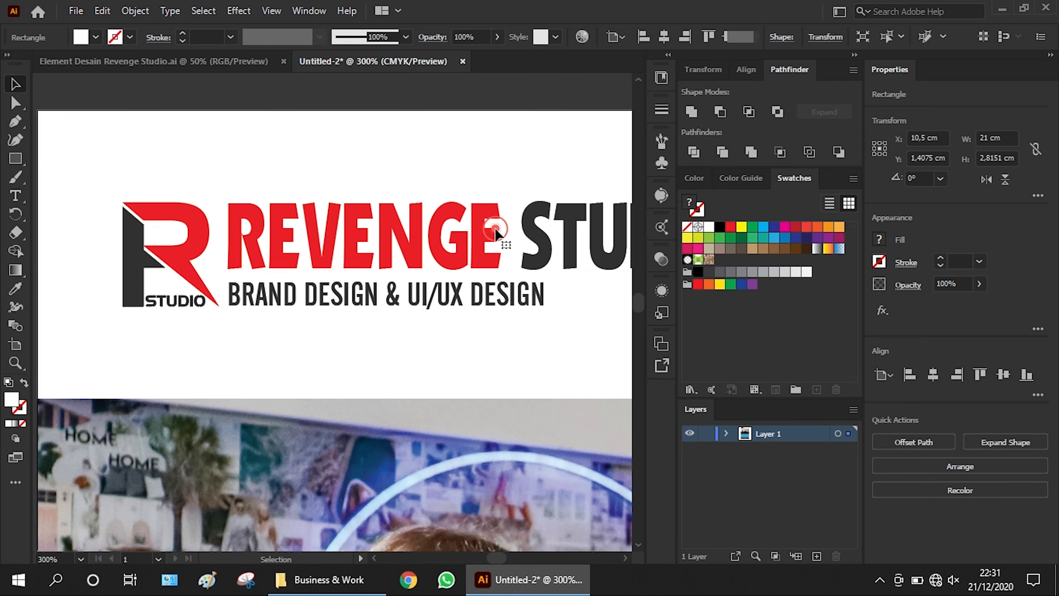
double_click(498, 228)
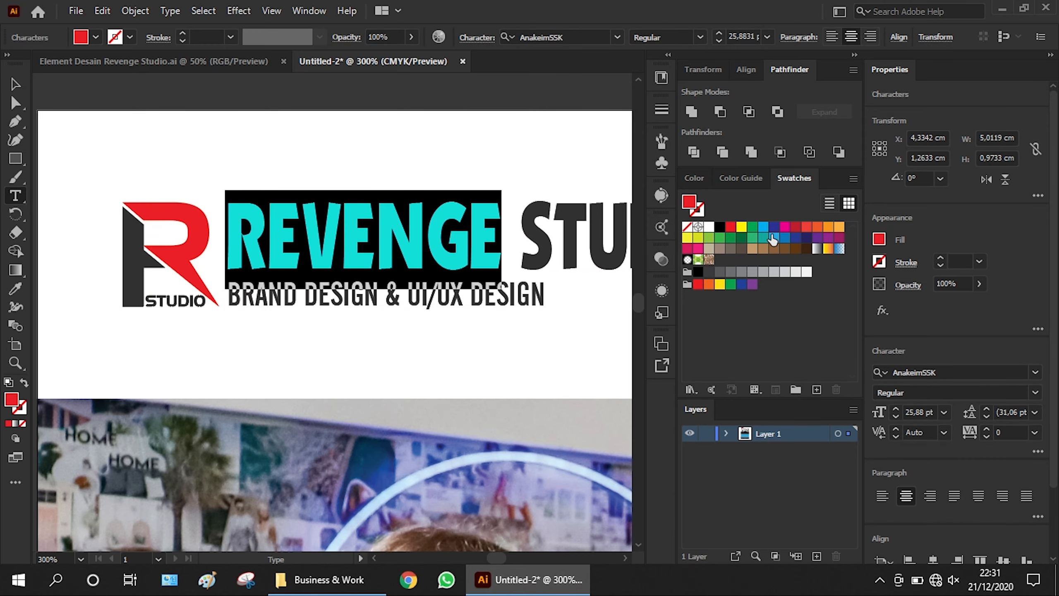
click(773, 239)
click(15, 84)
click(249, 149)
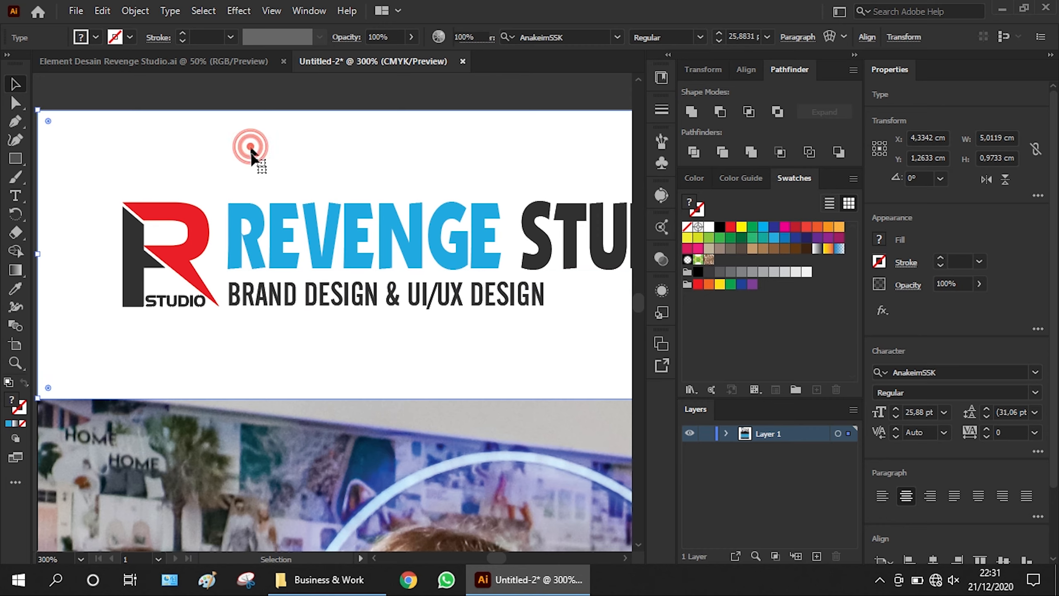
- Isolate the red R shape of the logo mark, fill it with the same light blue swatch and leave isolation mode
double_click(201, 232)
double_click(201, 231)
double_click(201, 230)
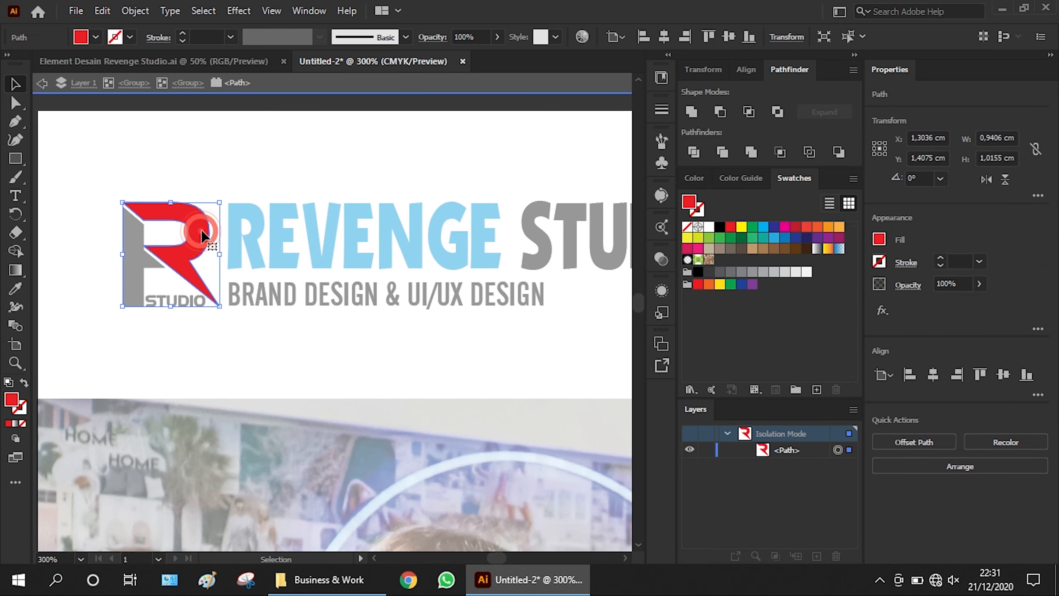
click(774, 238)
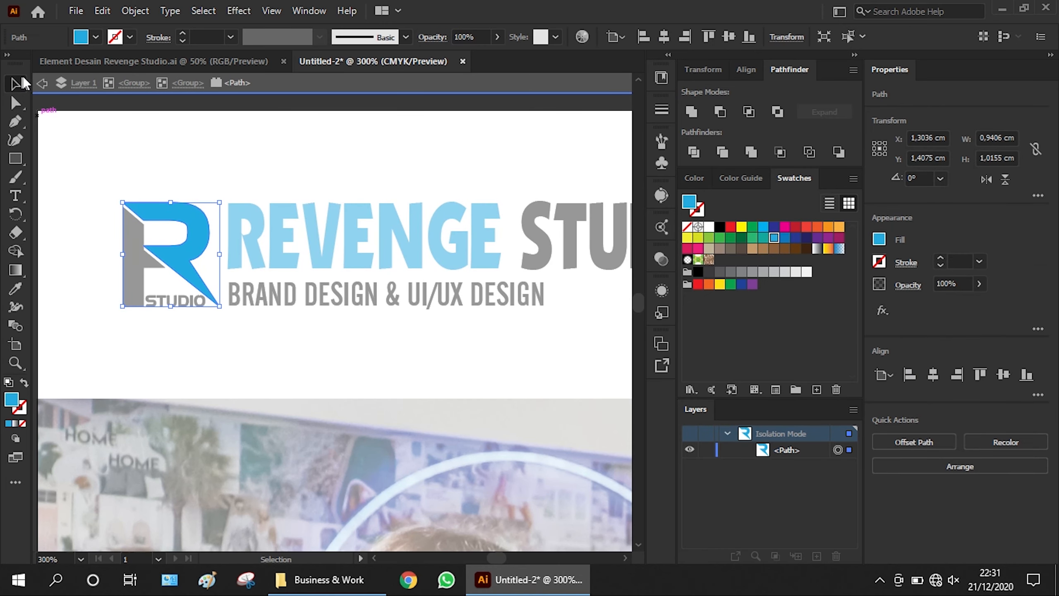
click(43, 85)
click(44, 84)
click(235, 131)
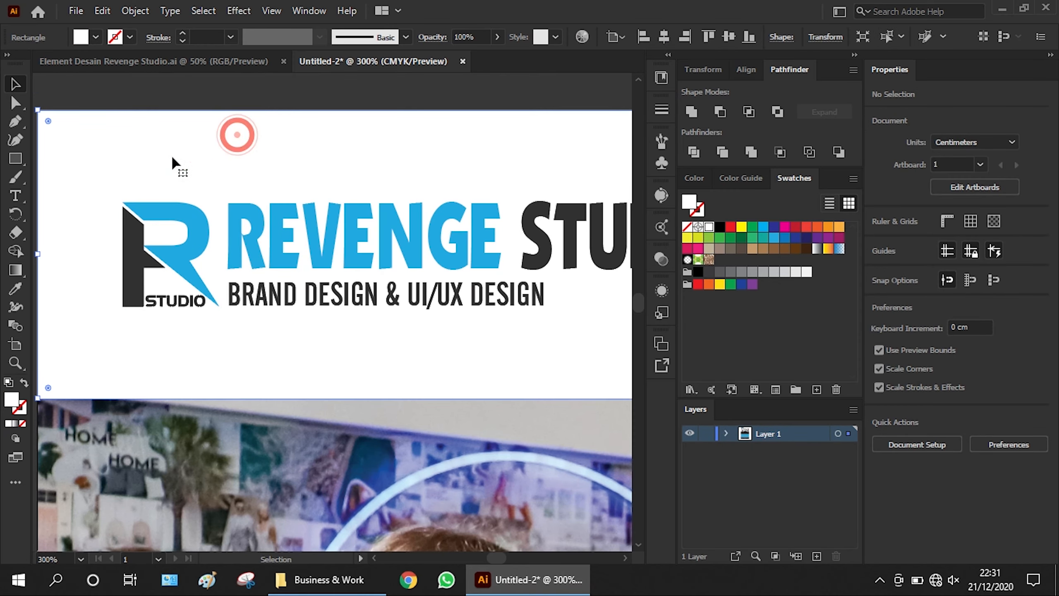
scroll(184, 163, down, 4)
click(324, 109)
- Copy the alarm clock icon from Element Desain Revenge Studio.ai into the flyer's white header, enlarged to about 1.6 cm wide and filled light blue
scroll(275, 182, down, 3)
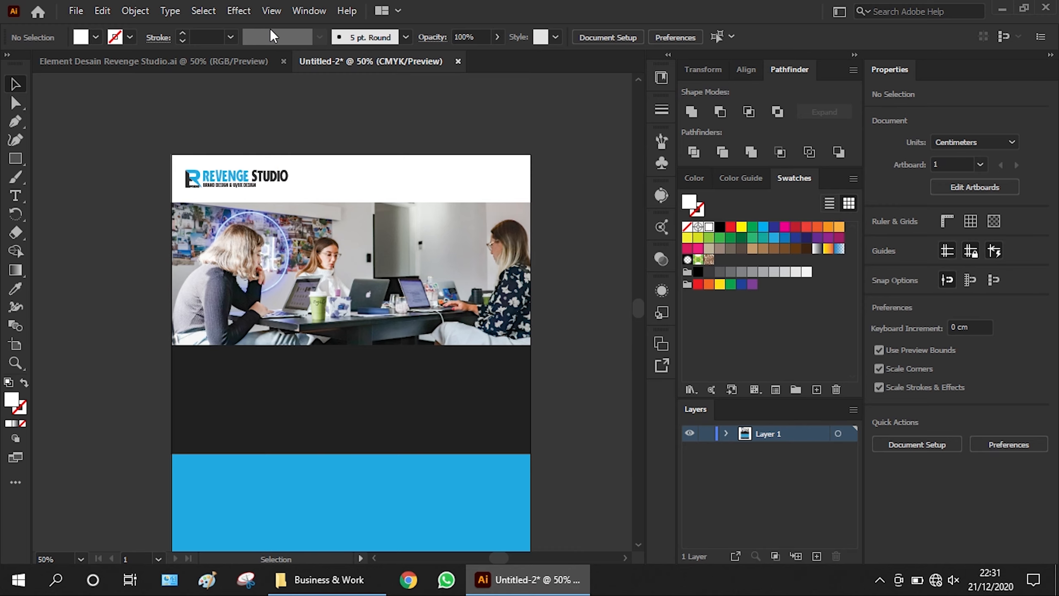
click(146, 61)
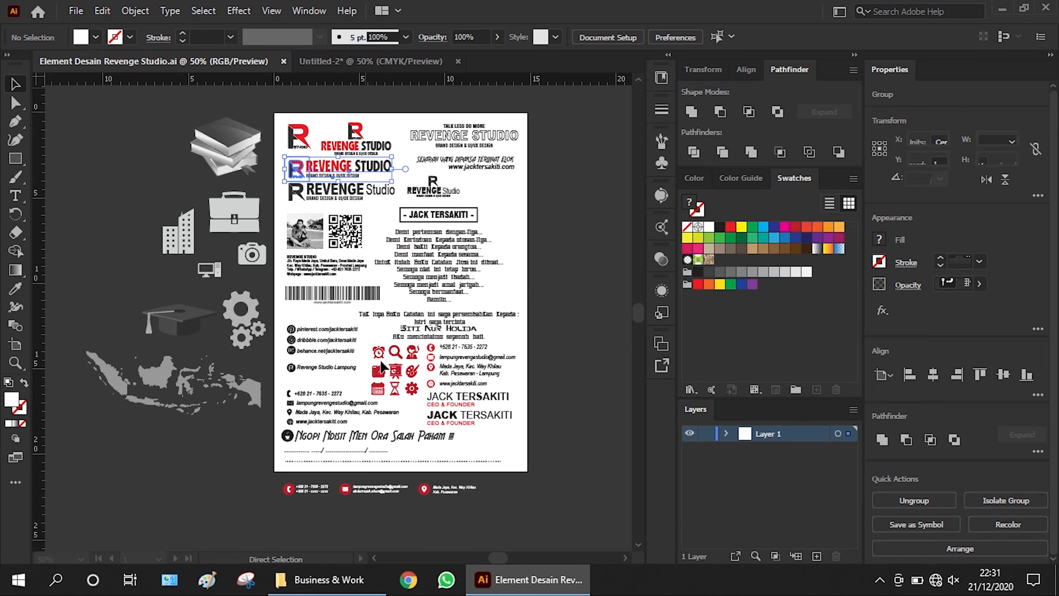
drag(377, 360, 455, 231)
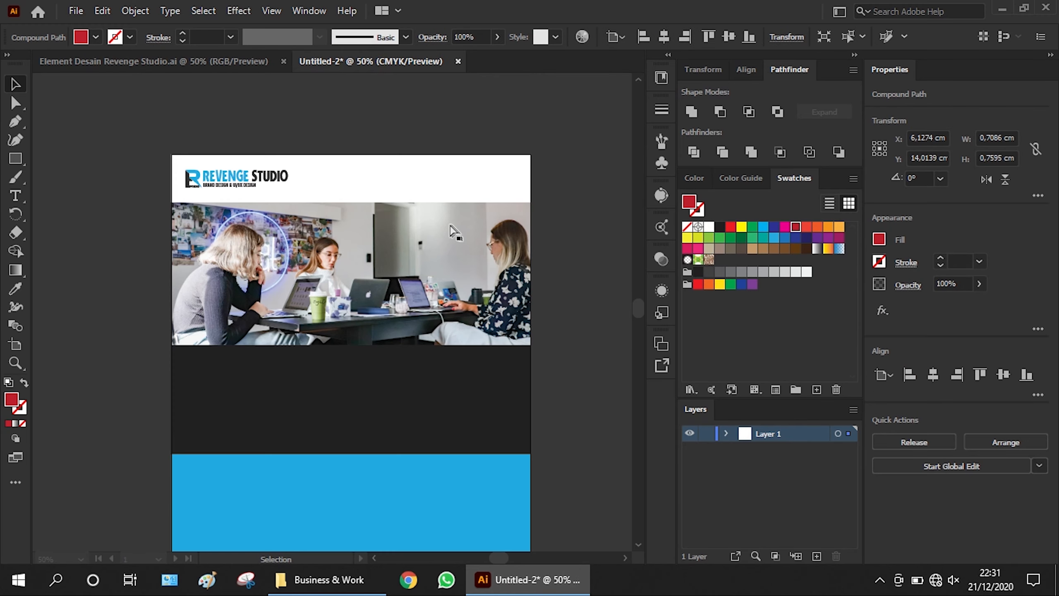
drag(297, 371, 421, 170)
click(465, 142)
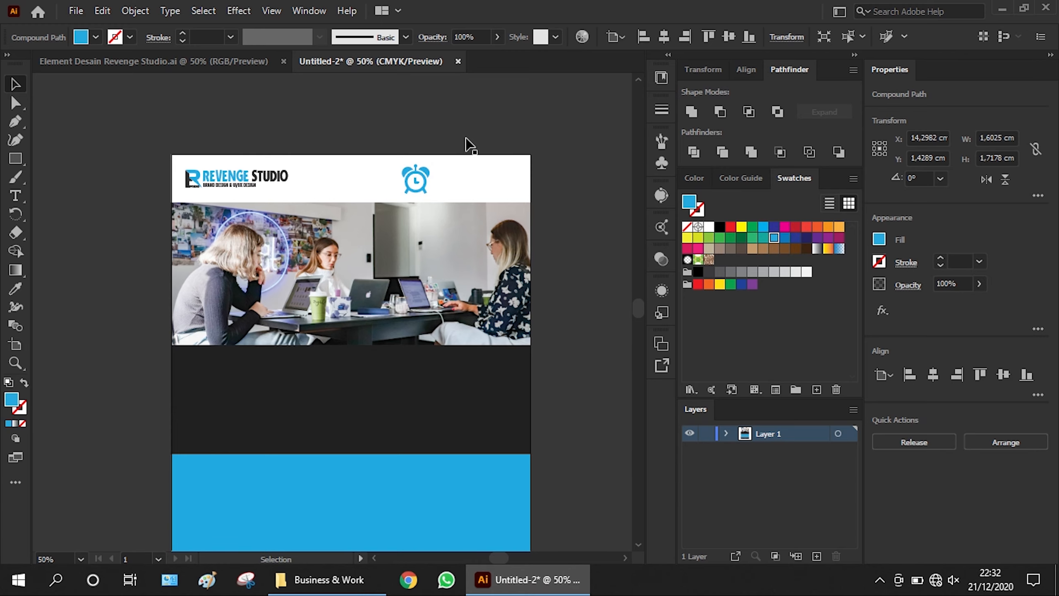
scroll(479, 158, up, 4)
drag(277, 212, 230, 212)
click(260, 123)
- Add the text 24x7 beside the clock icon in Myriad Pro Bold, enlarged to about 32 pt
click(15, 194)
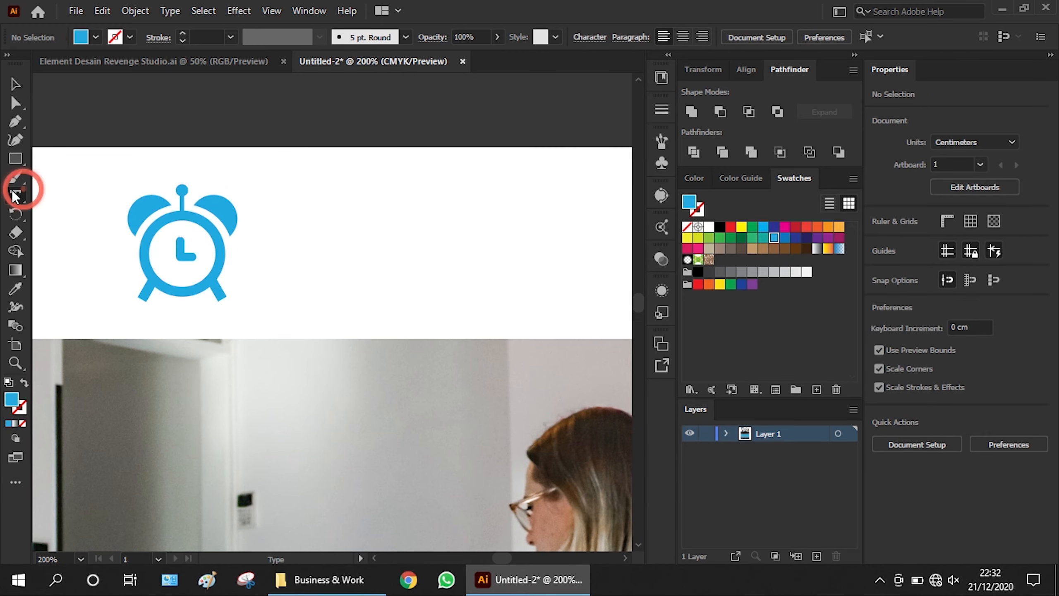
click(286, 248)
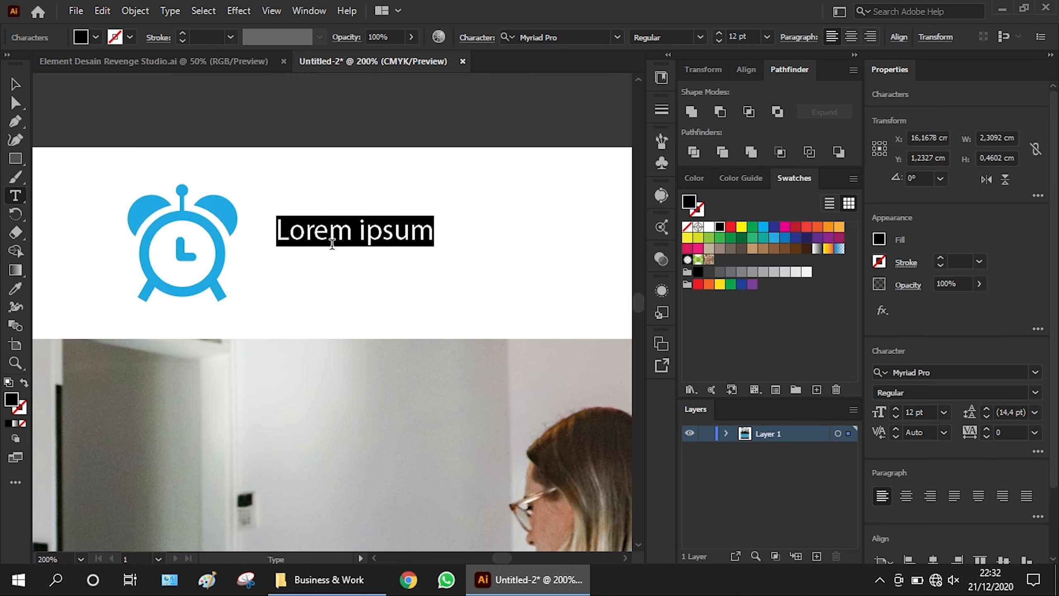
text(24x7)
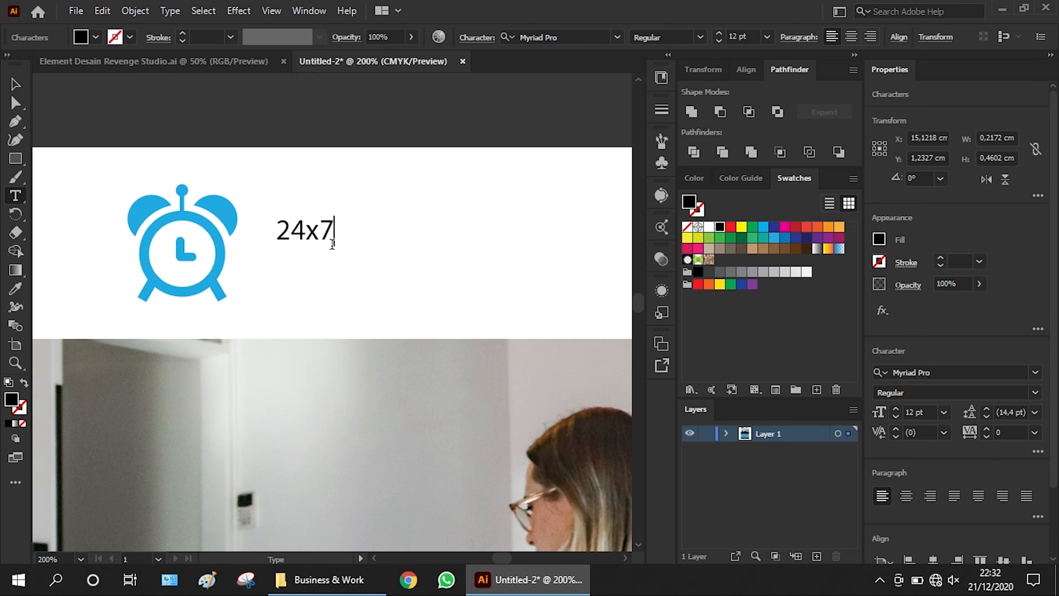
click(15, 86)
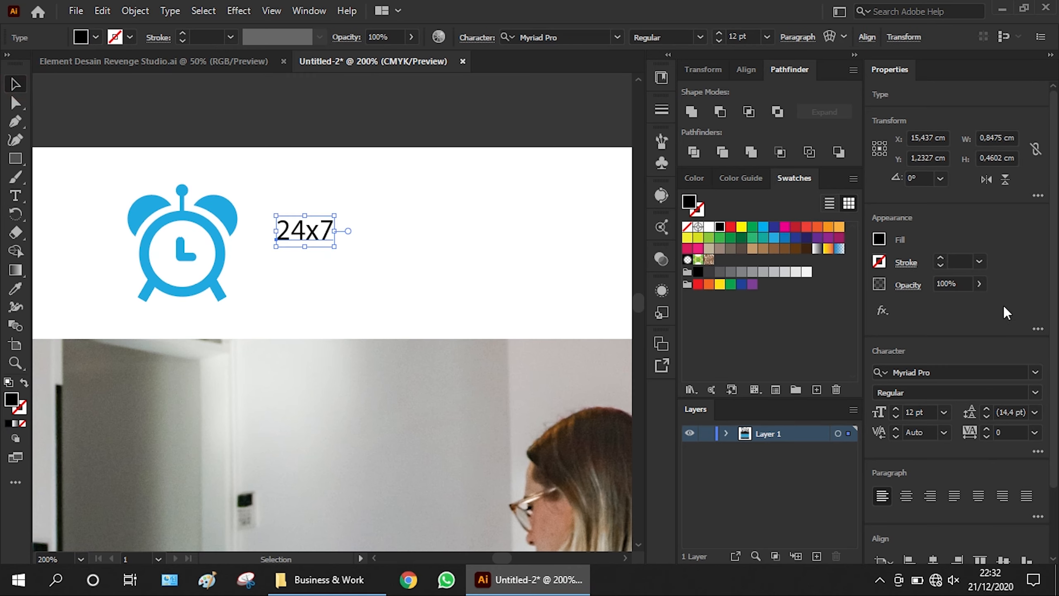
click(1037, 392)
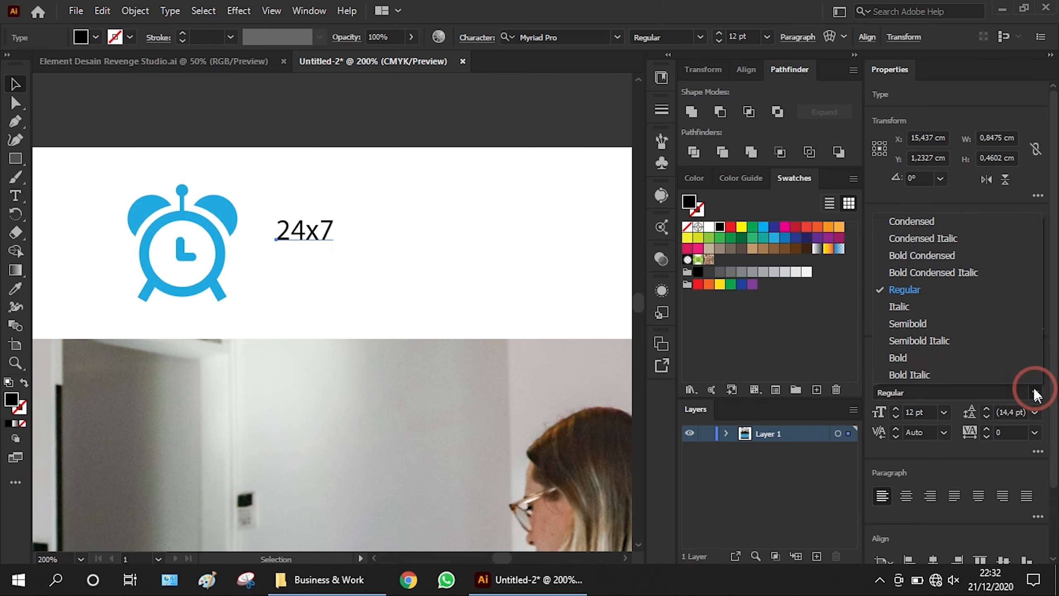
click(919, 358)
mouse_move(341, 247)
mouse_down()
mouse_move(444, 307)
mouse_move(341, 248)
mouse_up()
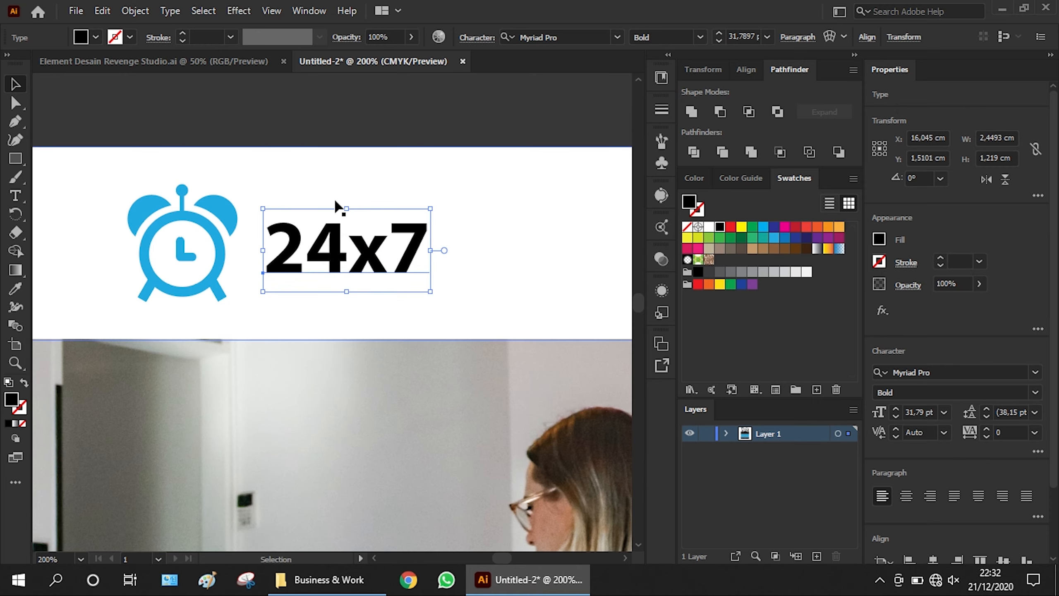
- Recolor the 24x7 text with the dark fill sampled from the band below the photo
scroll(360, 186, down, 3)
click(15, 288)
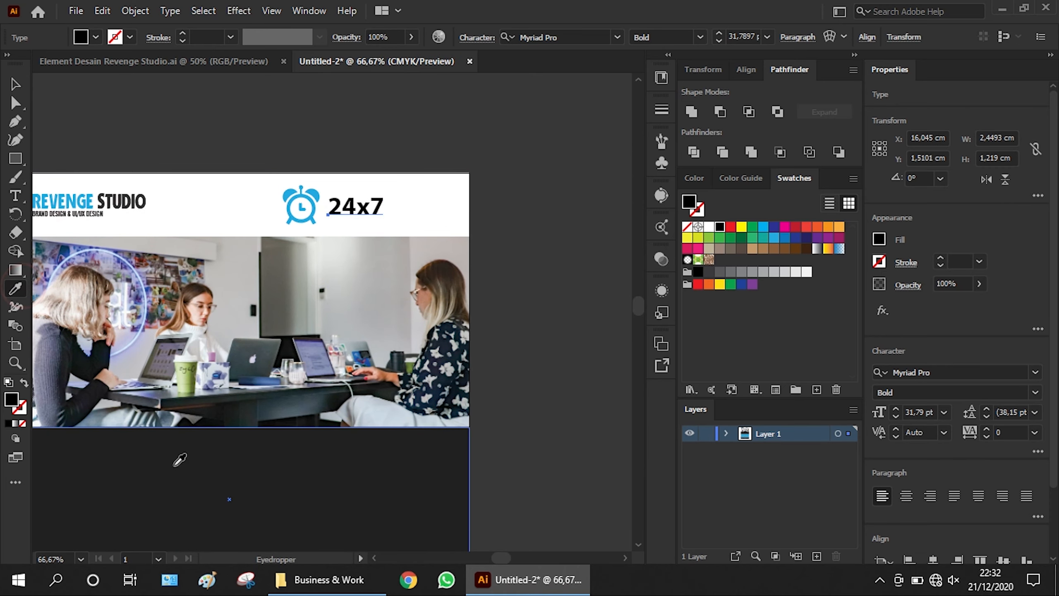
key(v)
click(464, 159)
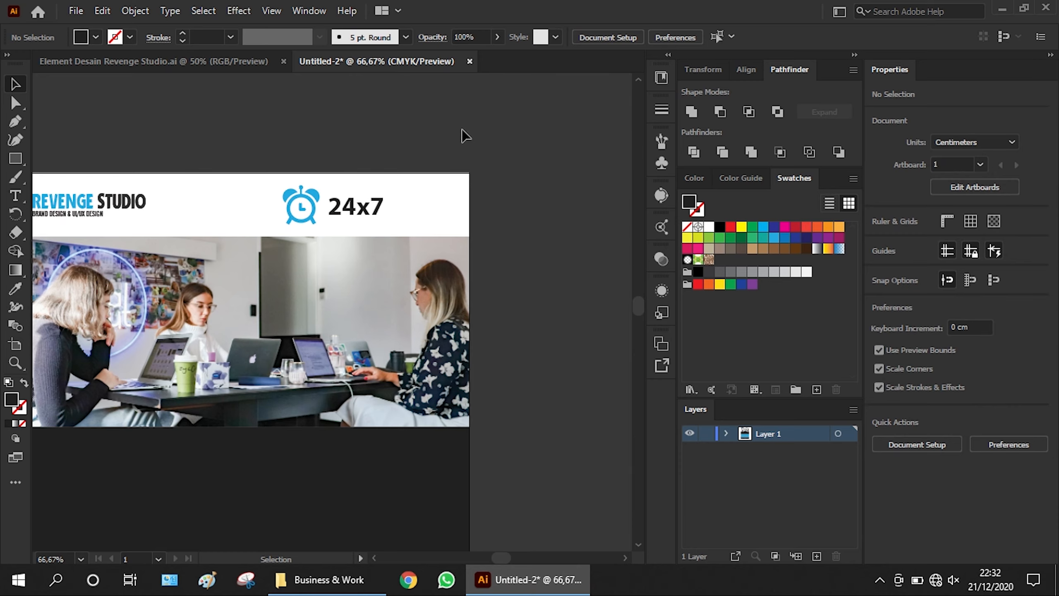
- Duplicate the 24x7 text beside itself, set the copy to Regular and retype it as MONITORING SERVICE on two lines
scroll(321, 183, up, 2)
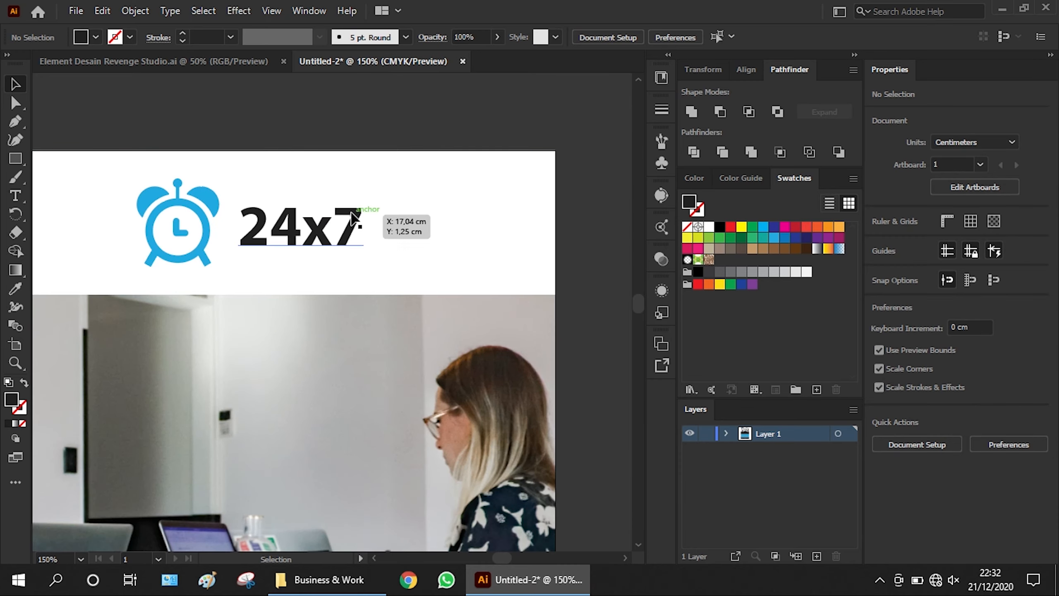
drag(356, 229, 492, 229)
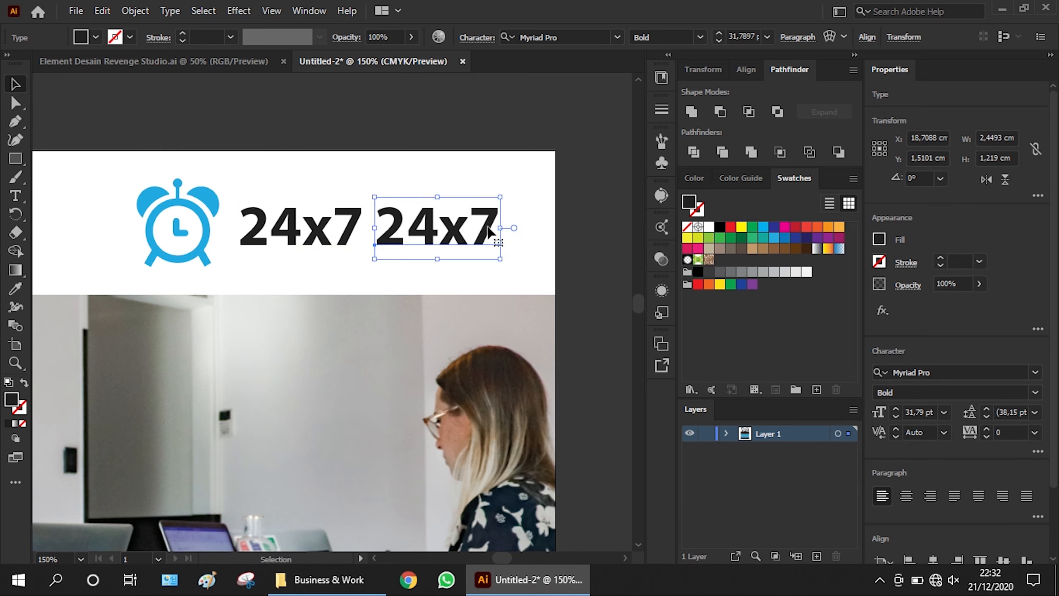
click(1036, 401)
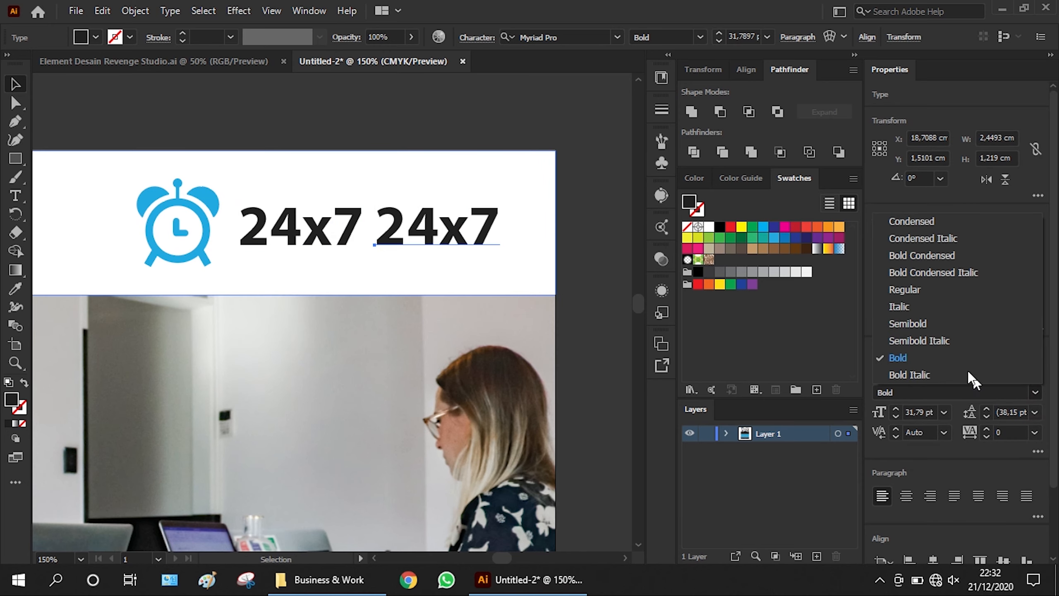
click(922, 294)
double_click(442, 229)
text(MONITORI)
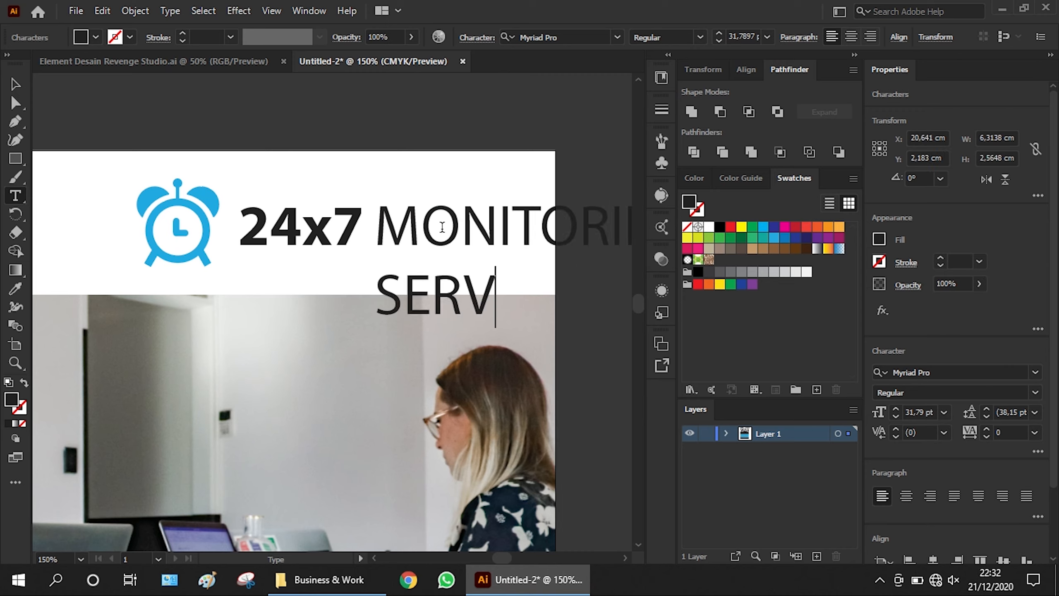
click(15, 83)
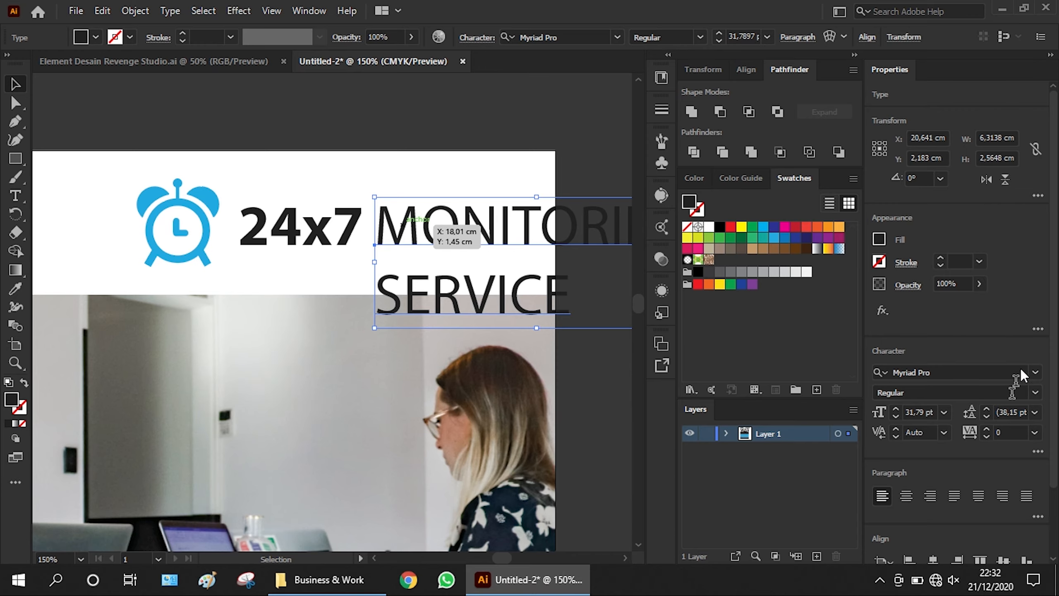
- Reduce the leading of MONITORING SERVICE to 28 pt and scale the text down to about 16 pt so it fits the header
click(987, 415)
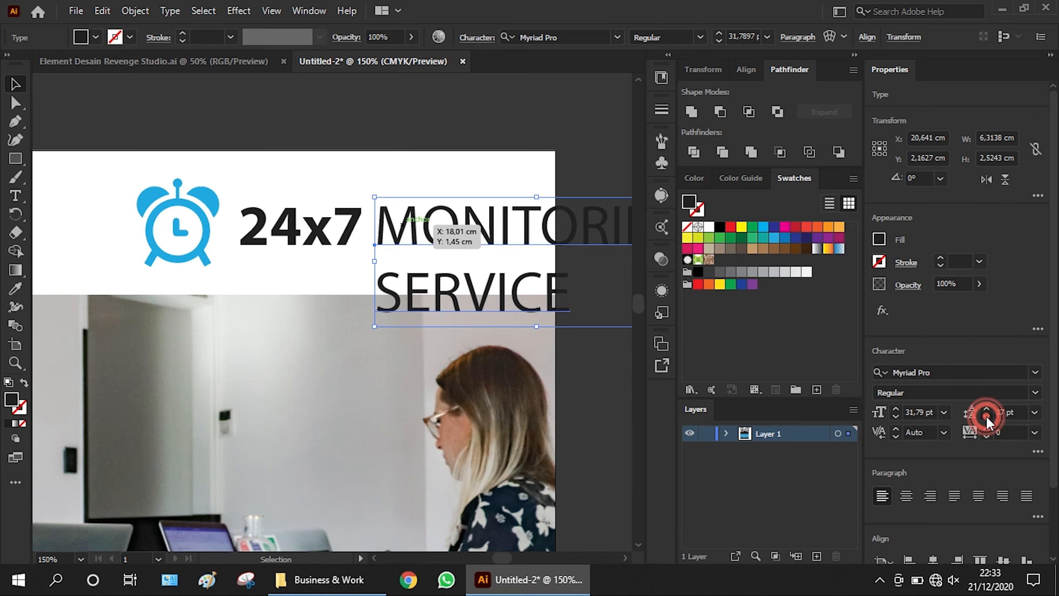
scroll(58, 230, down, 1)
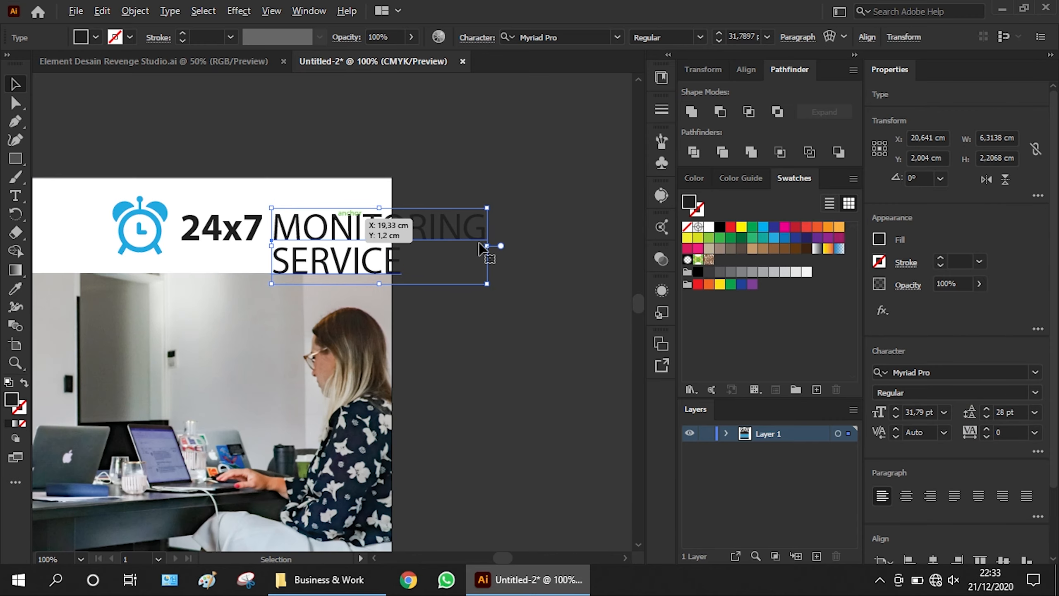
drag(486, 284, 386, 249)
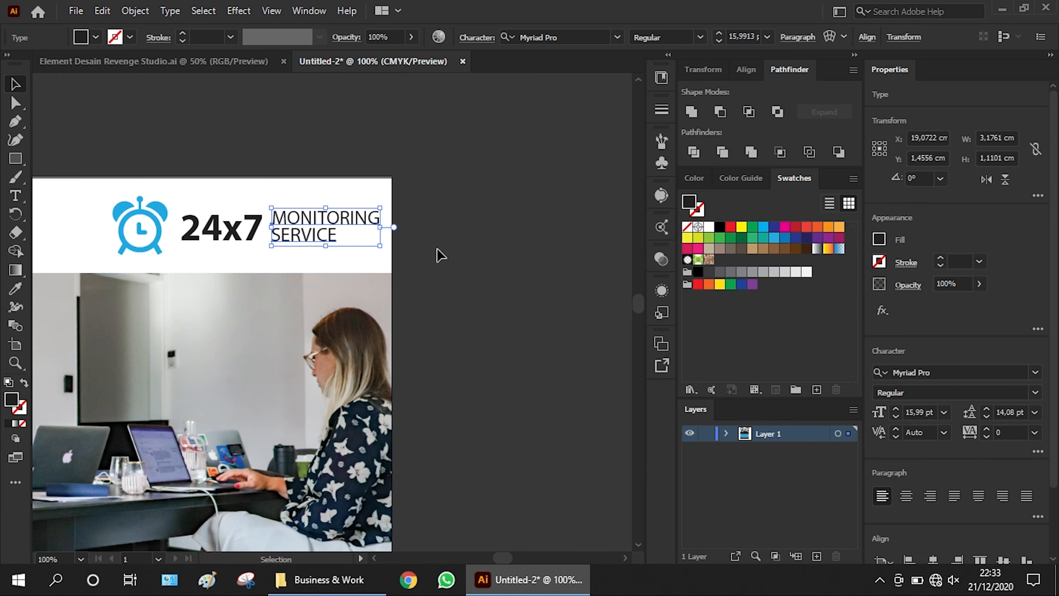
click(441, 253)
- Recolor the alarm clock icon with the dark fill sampled from the 24x7 text
scroll(438, 249, down, 1)
scroll(285, 217, up, 2)
click(211, 252)
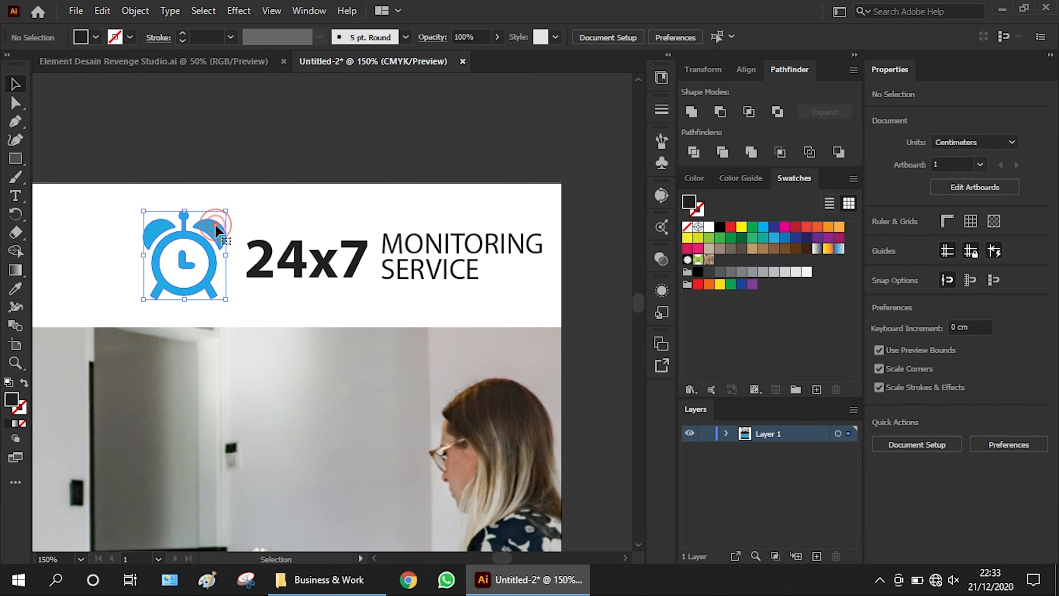
click(16, 290)
click(303, 258)
key(v)
click(90, 220)
click(586, 230)
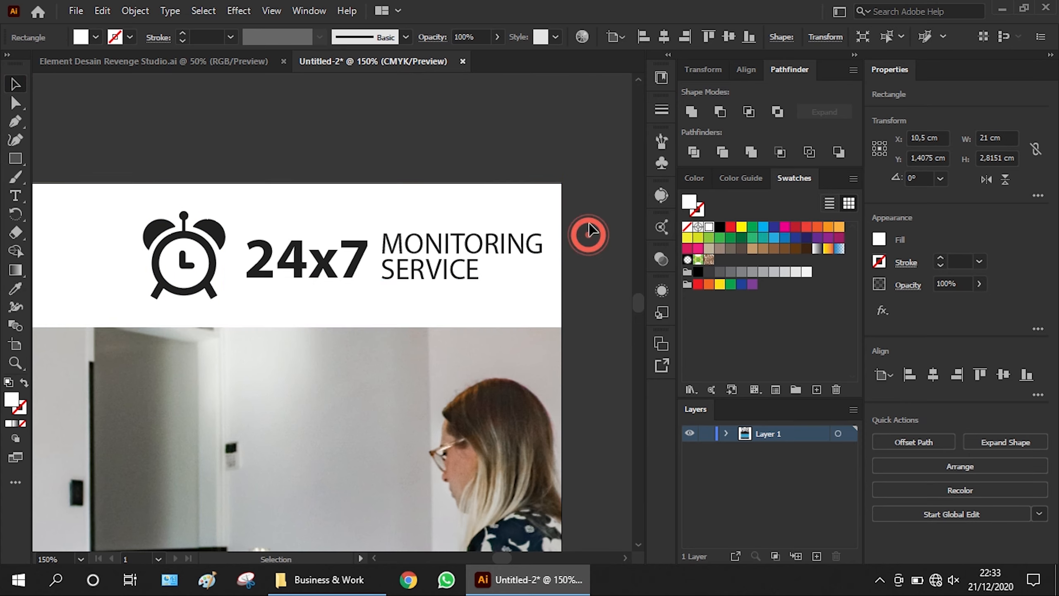
- Enlarge the 24x7 text to about 36.6 pt and shift the clock icon left to restore the gap between them
click(501, 265)
click(261, 271)
drag(245, 231, 225, 221)
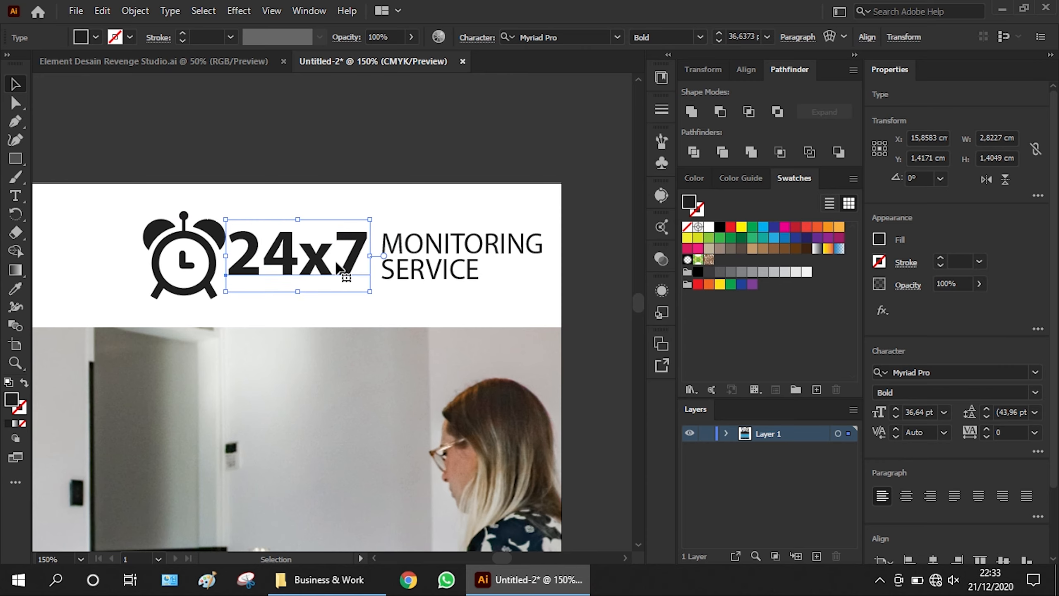
drag(215, 274, 201, 269)
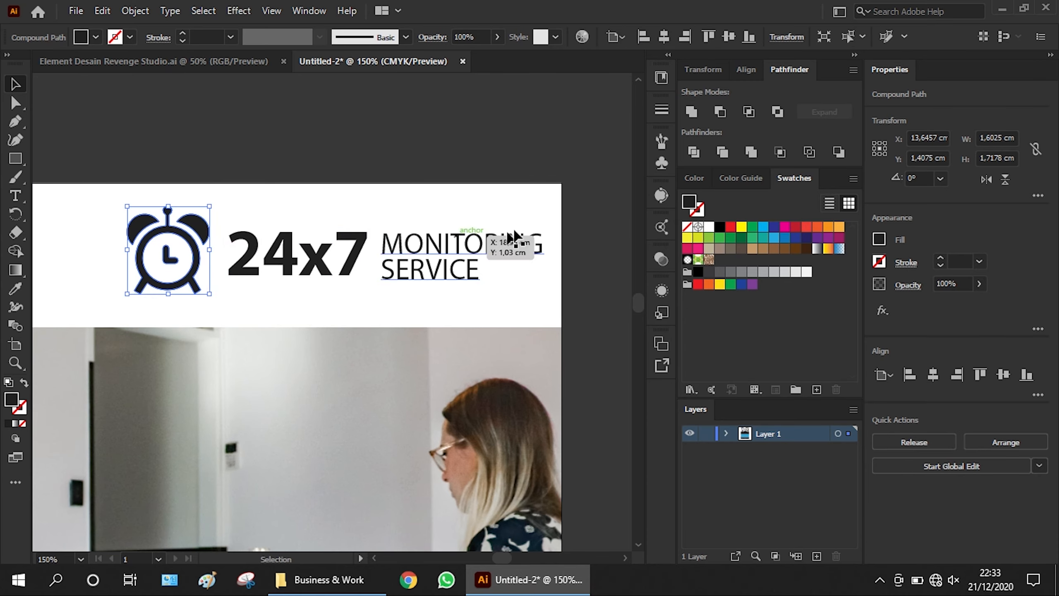
- Select the clock, 24x7 and MONITORING SERVICE without the white rectangle and move them slightly left, away from the page edge
click(584, 226)
shift+click(324, 201)
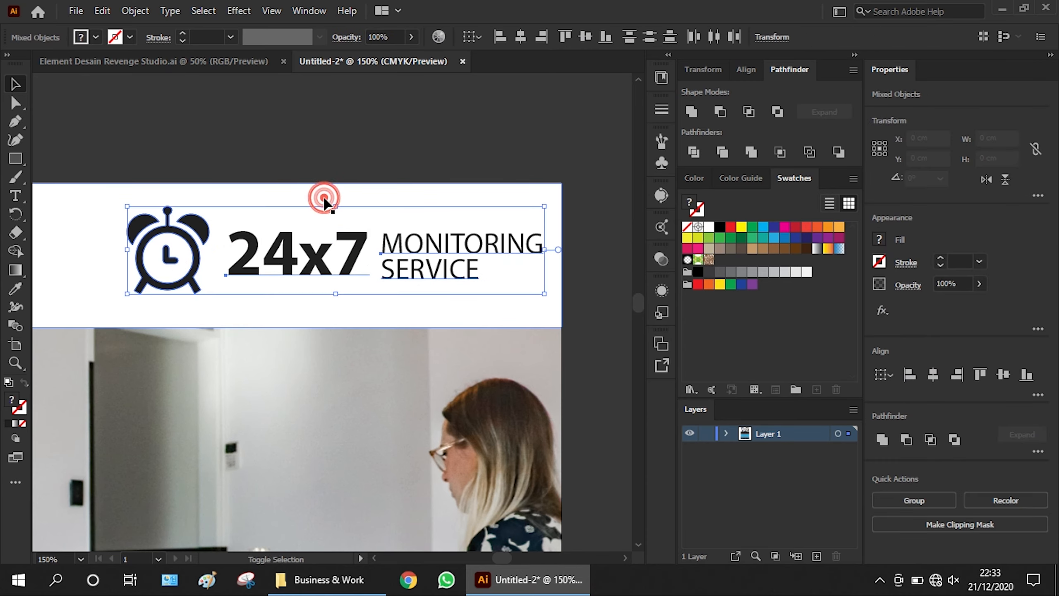
scroll(392, 267, down, 2)
scroll(445, 270, up, 2)
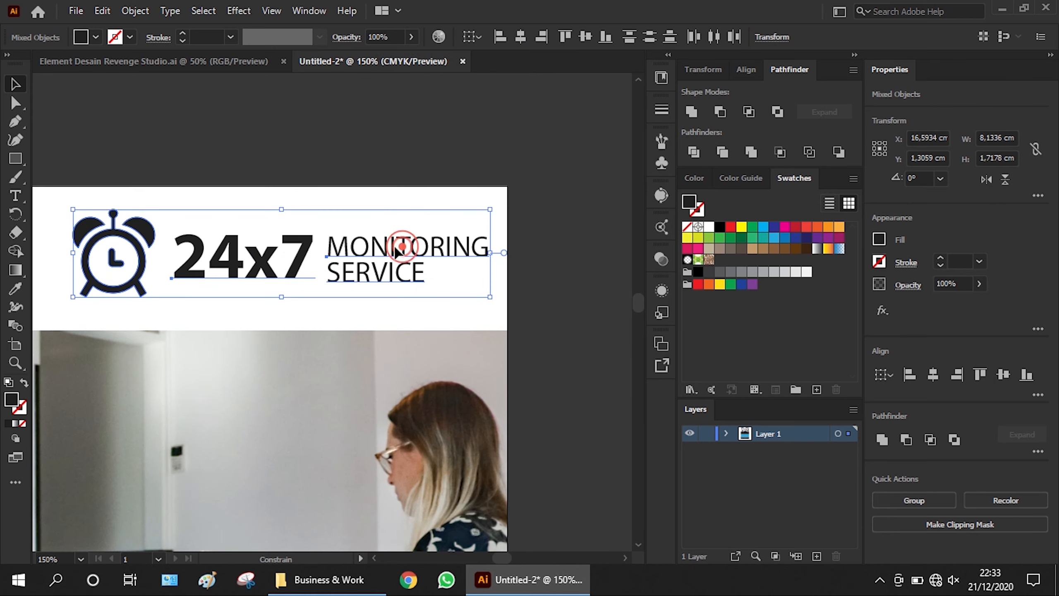
click(420, 153)
scroll(426, 165, down, 2)
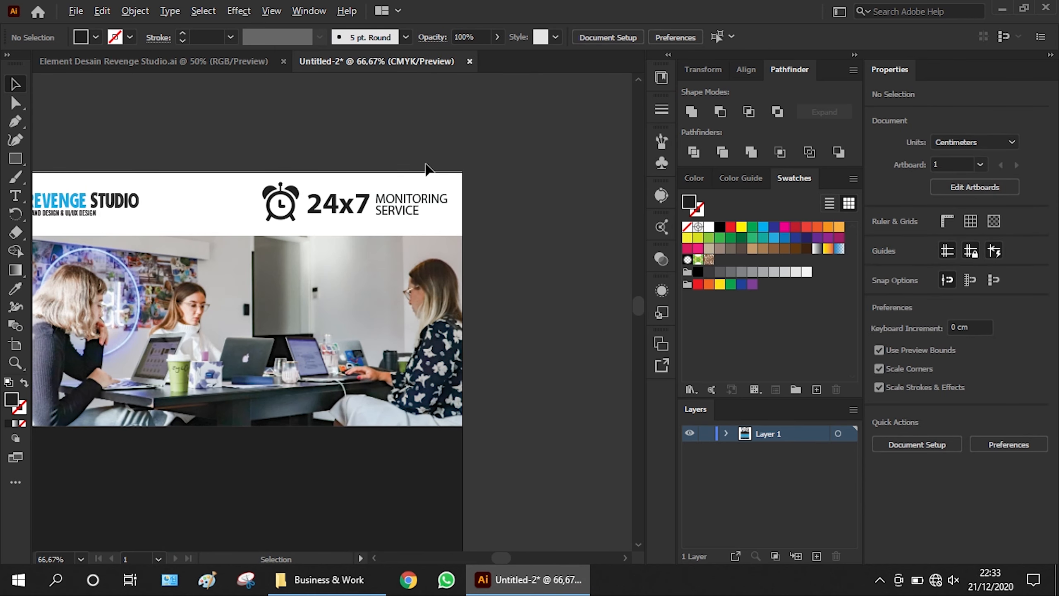
scroll(425, 167, down, 1)
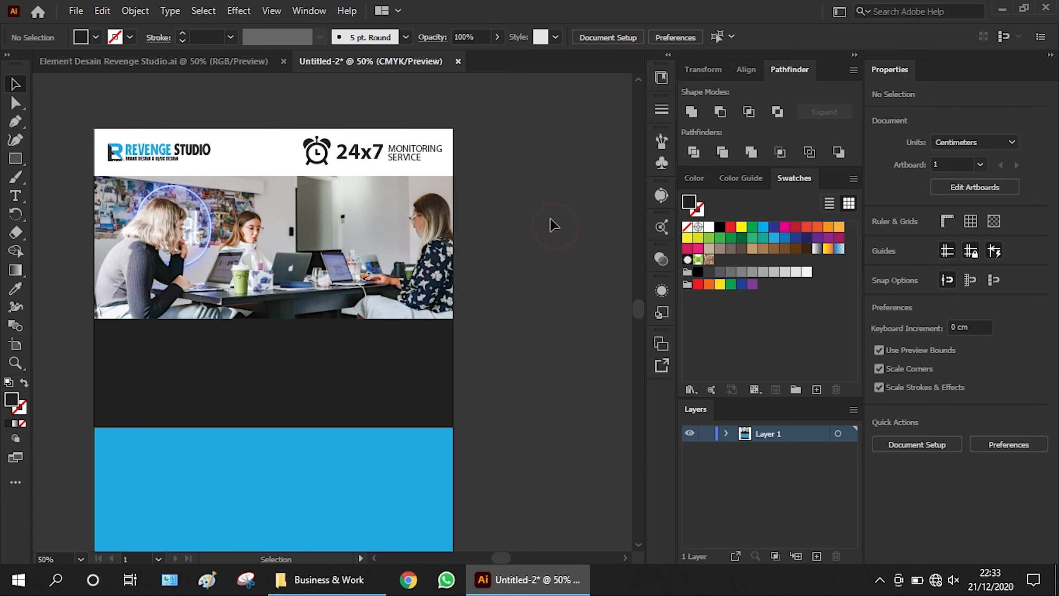
- Scale the clock icon and both header texts down together to about 7.4 cm wide and adjust their vertical position in the header
scroll(171, 136, up, 1)
scroll(243, 135, up, 1)
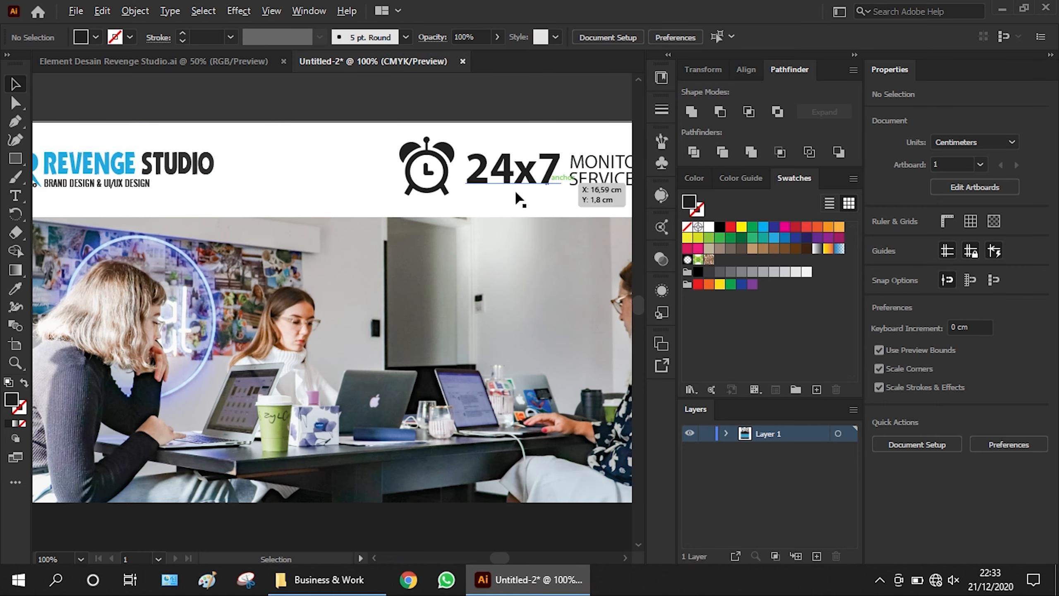
scroll(516, 196, down, 1)
scroll(557, 130, up, 1)
drag(203, 188, 202, 188)
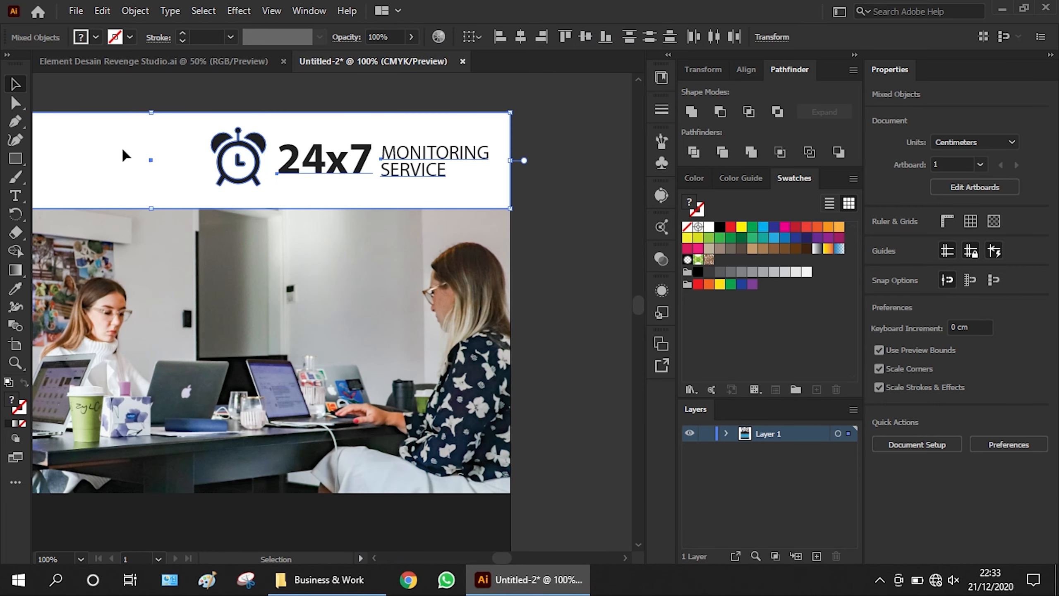
shift+click(122, 147)
drag(211, 128, 228, 132)
scroll(406, 160, up, 2)
click(365, 170)
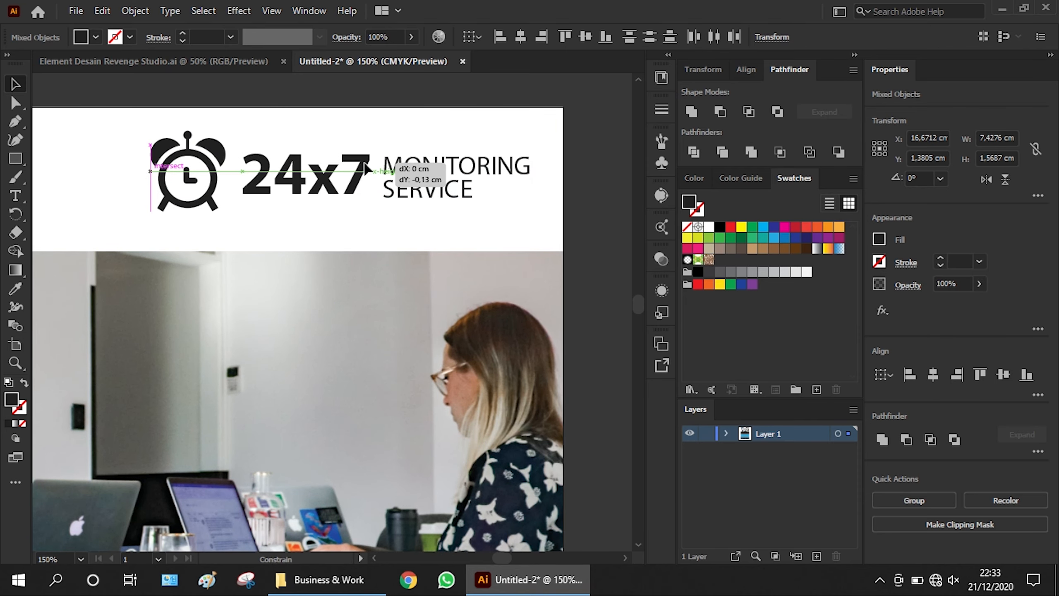
click(79, 195)
- Scale the alarm clock icon down slightly beside the 24x7 text
click(214, 147)
scroll(138, 149, up, 2)
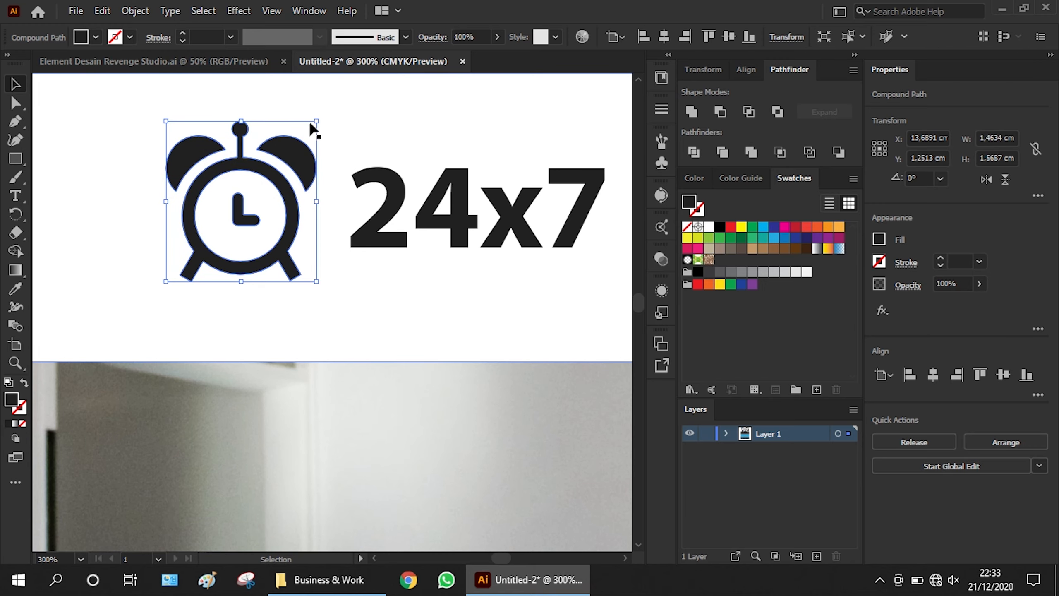
drag(317, 120, 308, 130)
click(358, 113)
scroll(277, 164, down, 3)
scroll(355, 157, down, 2)
click(491, 173)
scroll(492, 172, down, 1)
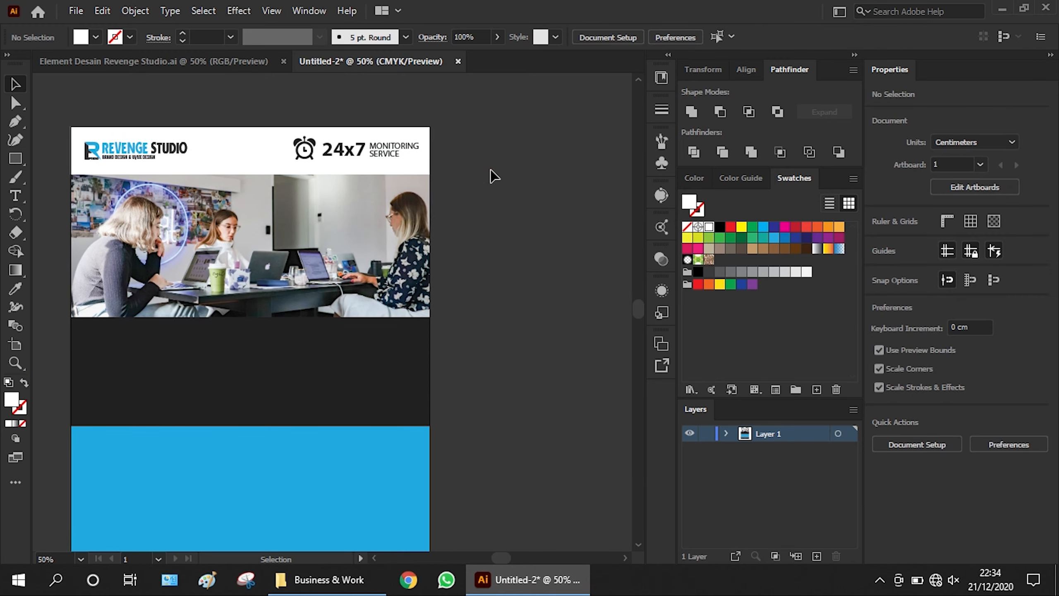
- Place a copy of the 24x7 header text near the upper middle of the black band below the photo
scroll(491, 177, down, 1)
scroll(368, 262, up, 1)
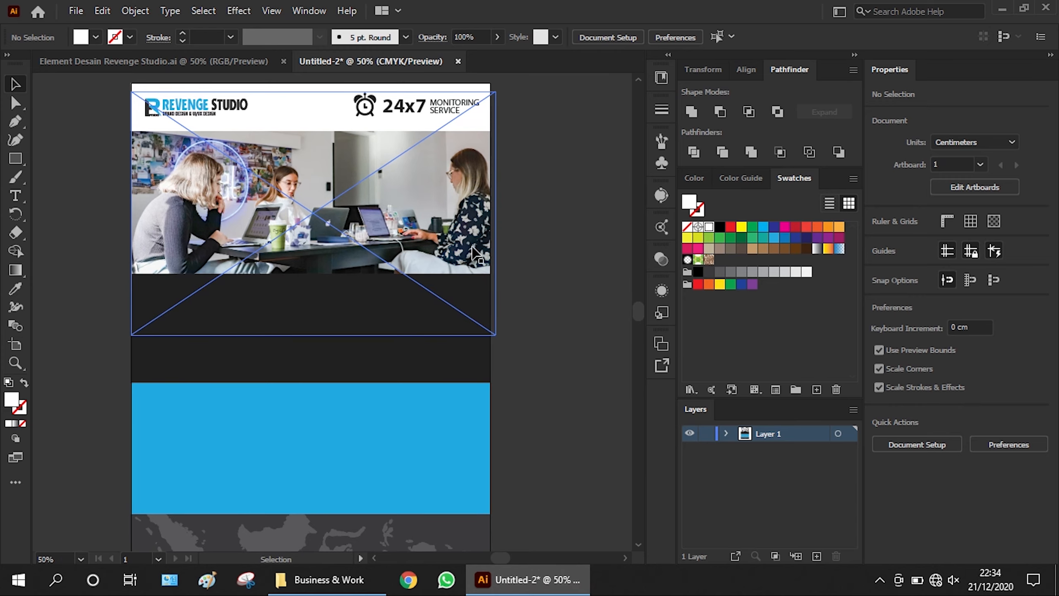
scroll(308, 122, up, 1)
drag(502, 104, 318, 358)
click(449, 107)
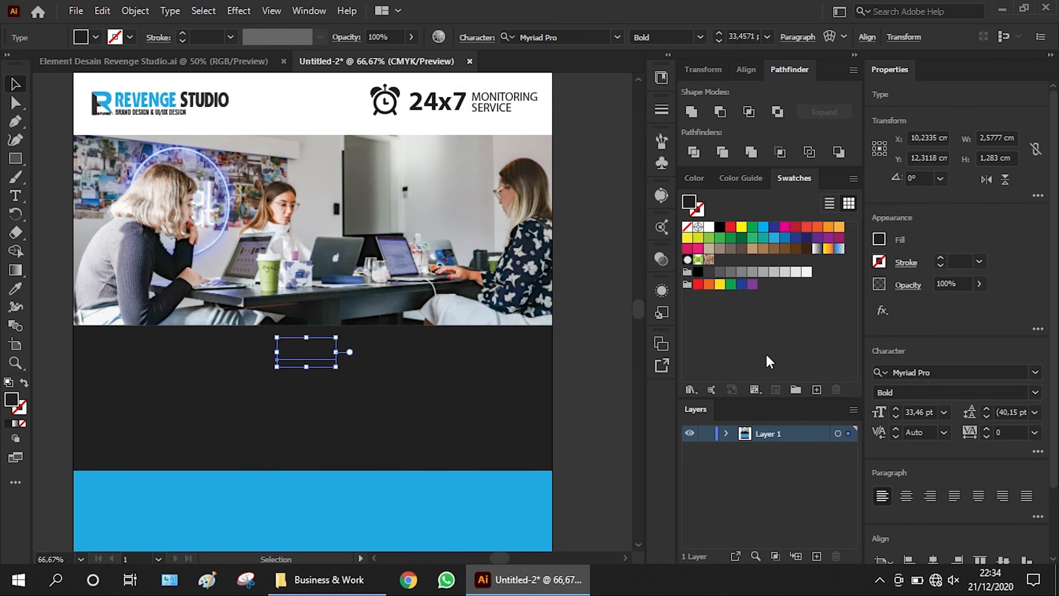
- Recolor the copied 24x7 text in the black band white and replace its wording with SMALL BUSINESS
click(709, 227)
double_click(315, 349)
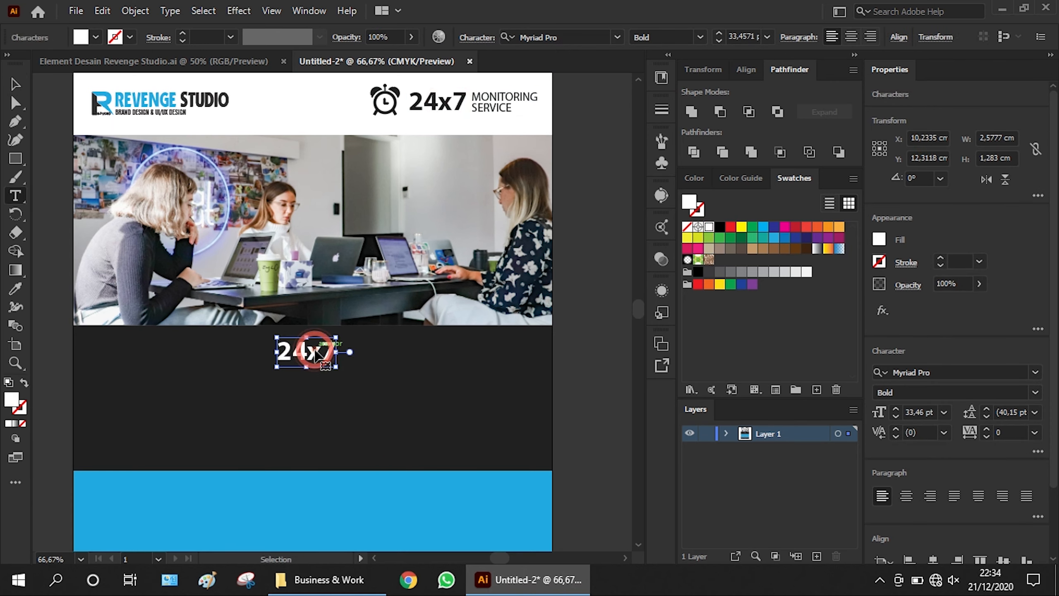
text(SMALL BUSINESS)
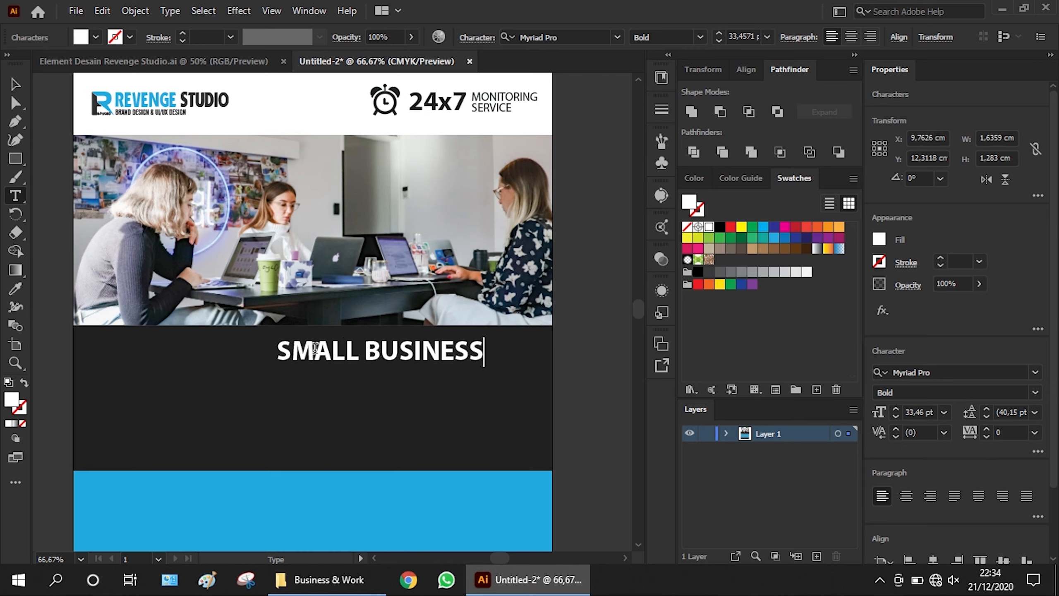
click(13, 86)
- Set the SMALL BUSINESS heading to the Regular style of Myriad Pro
click(1036, 392)
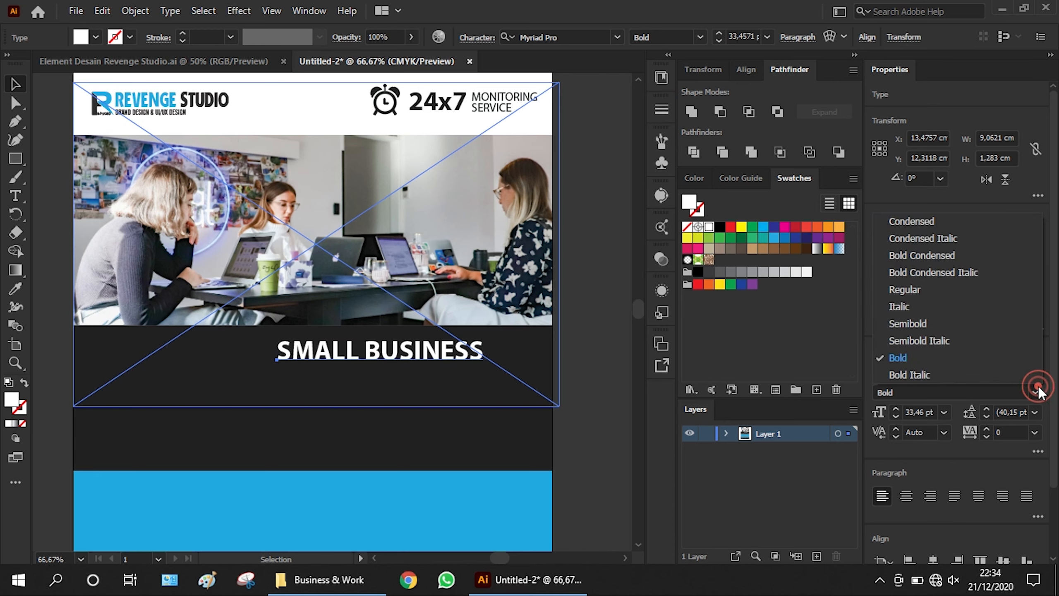
click(928, 289)
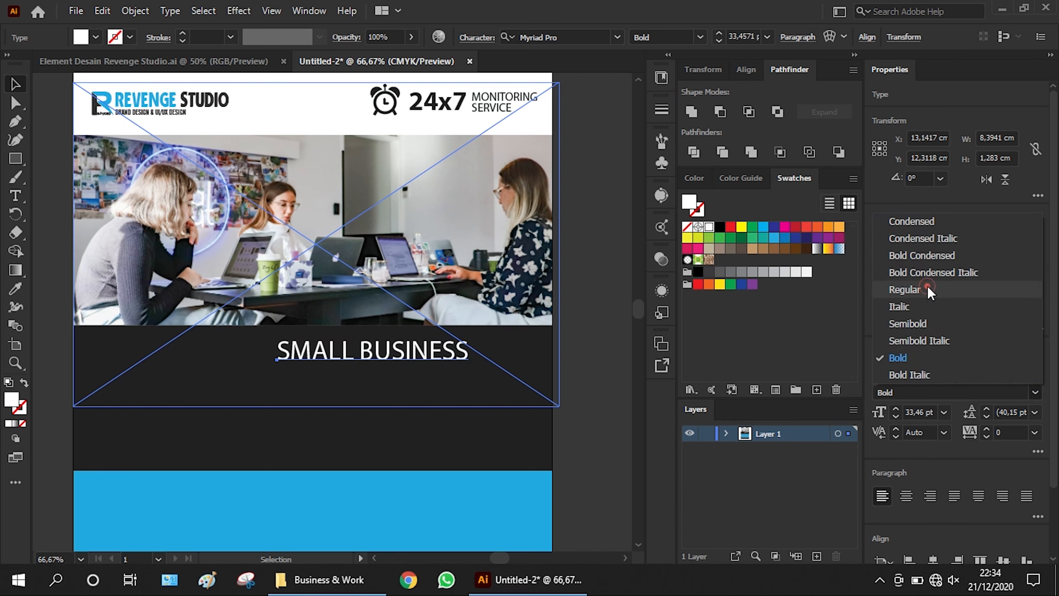
click(1037, 391)
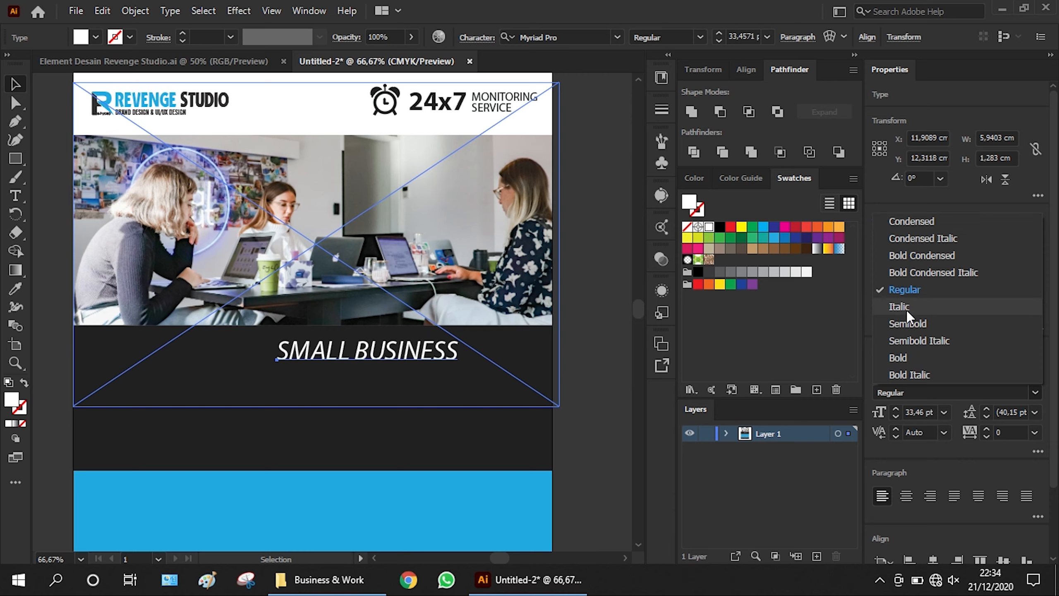
click(910, 290)
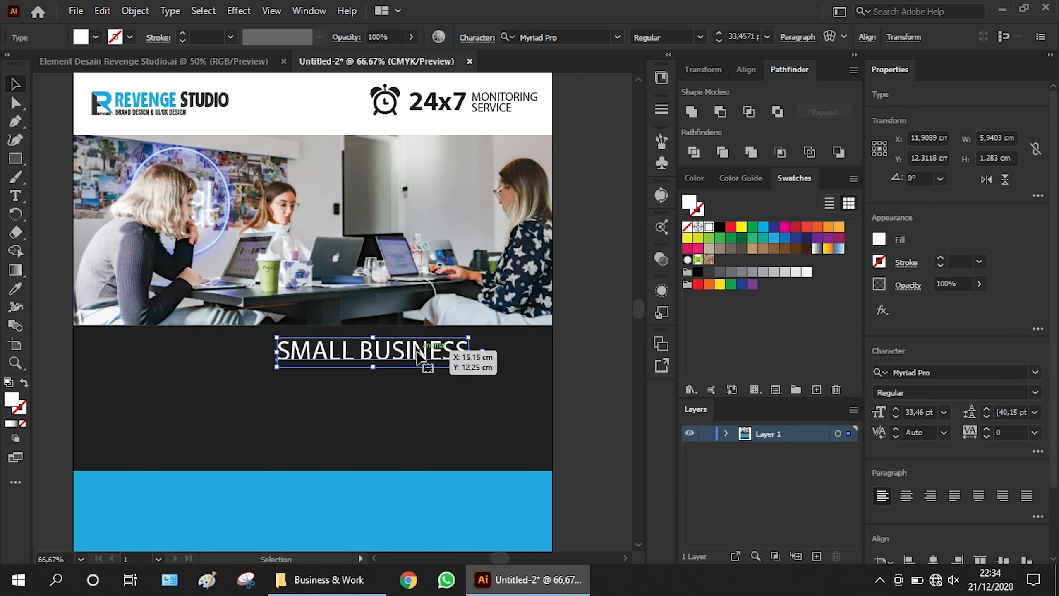
- Duplicate the SMALL BUSINESS heading directly below itself and change the copy to REVENGE STUDIO in Bold
drag(421, 357, 422, 383)
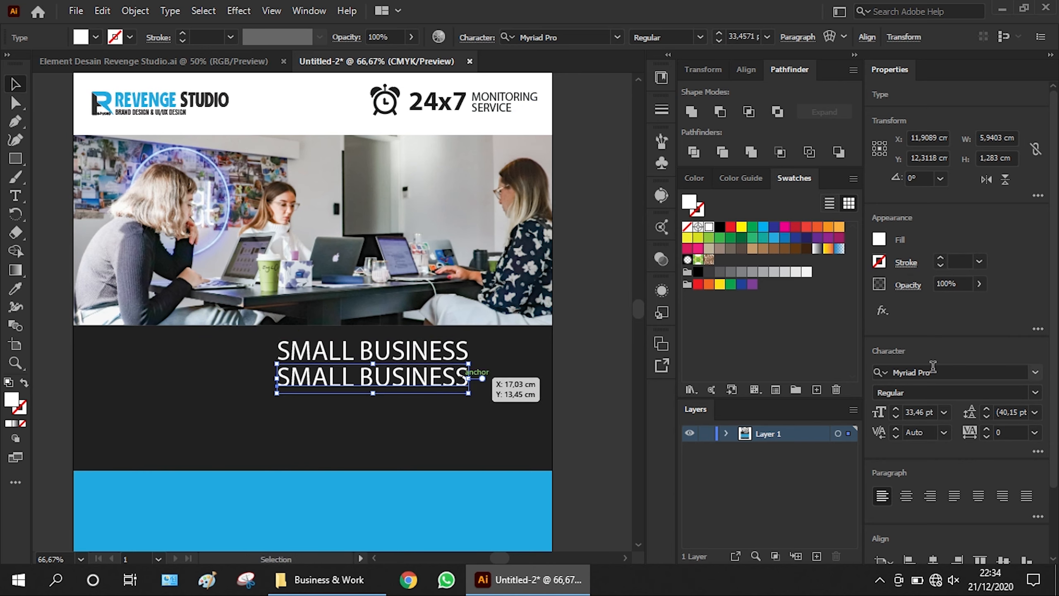
click(1036, 393)
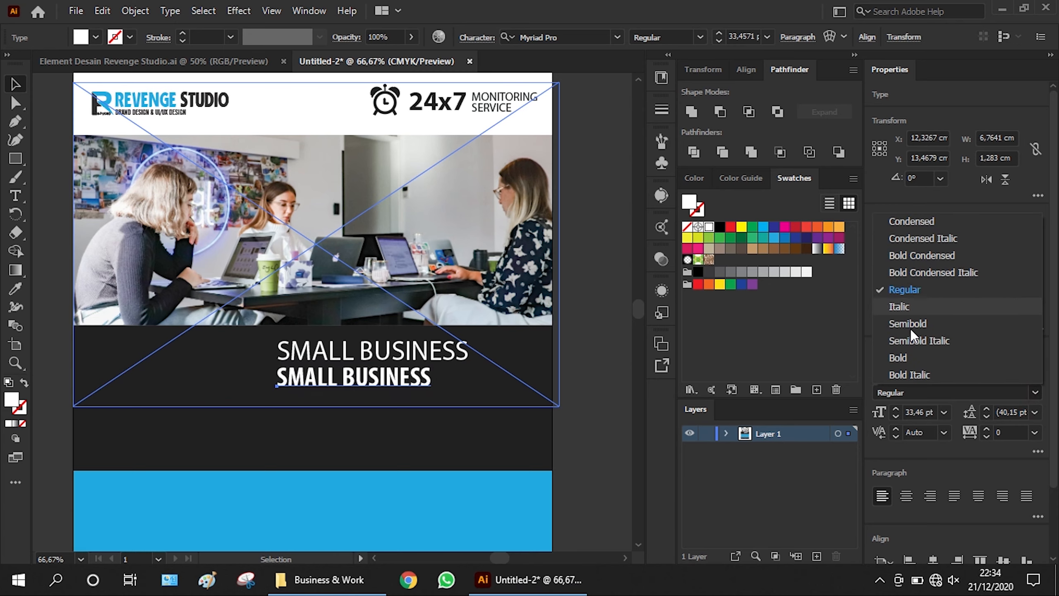
click(899, 358)
double_click(471, 378)
key(ctrl+a)
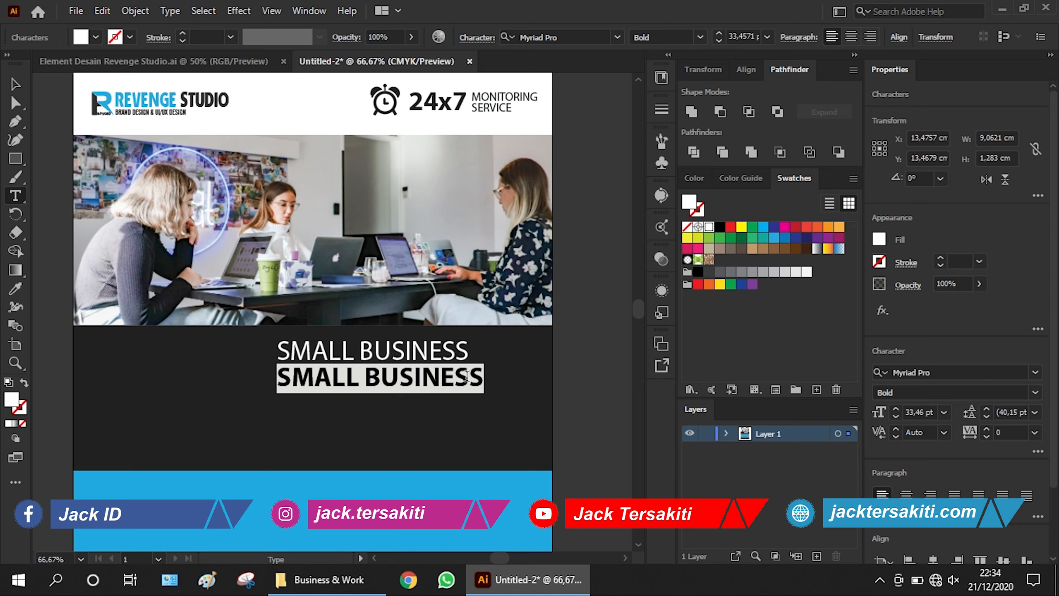
text(REVENGE STUDIO)
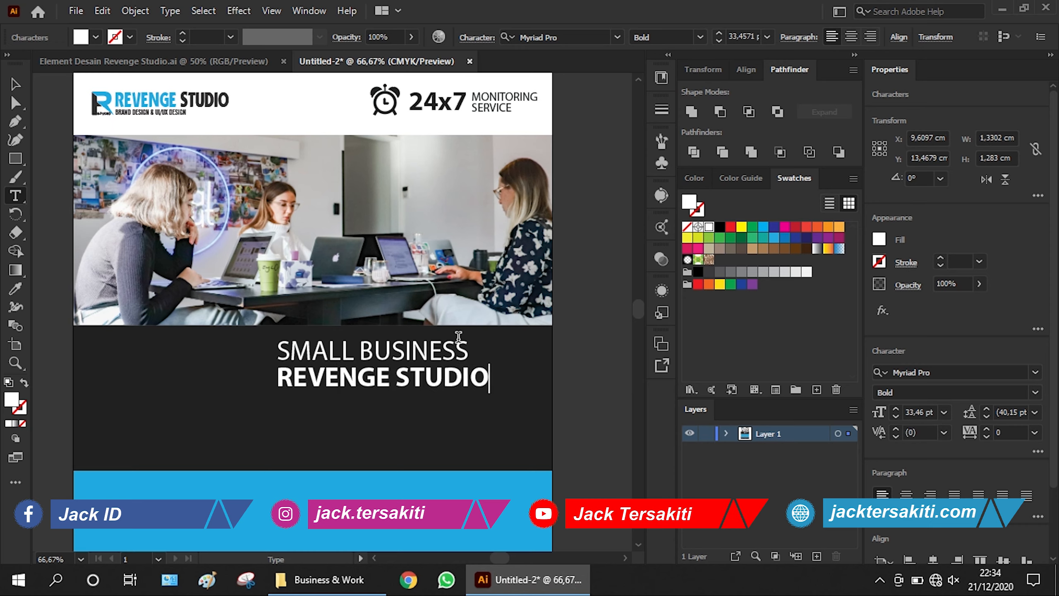
click(16, 89)
- Enlarge REVENGE STUDIO to about 13.3 cm wide and align it and SMALL BUSINESS on a common horizontal center
drag(276, 398, 187, 431)
shift+click(309, 360)
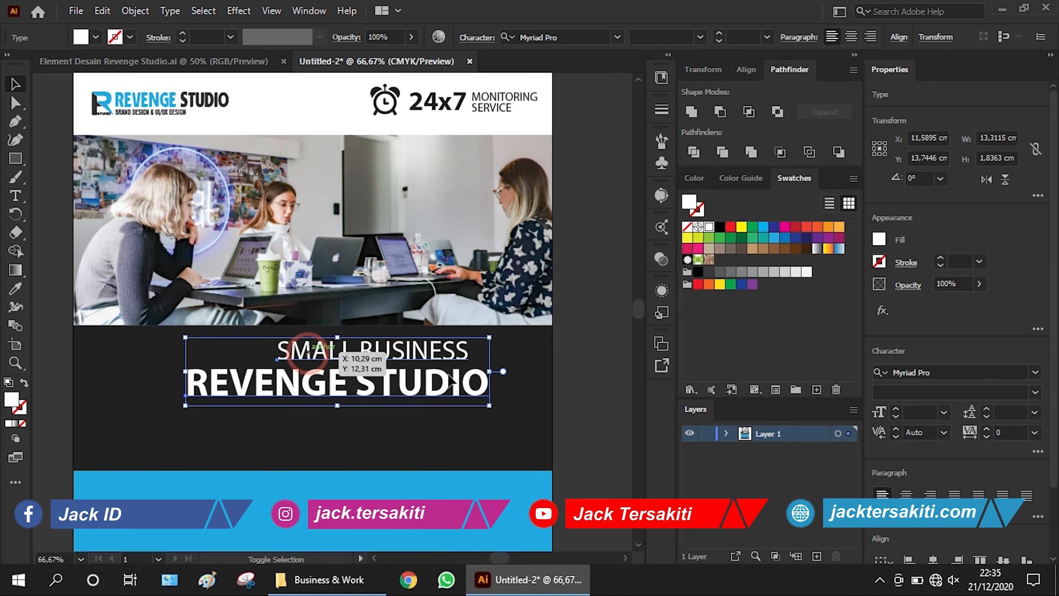
click(907, 493)
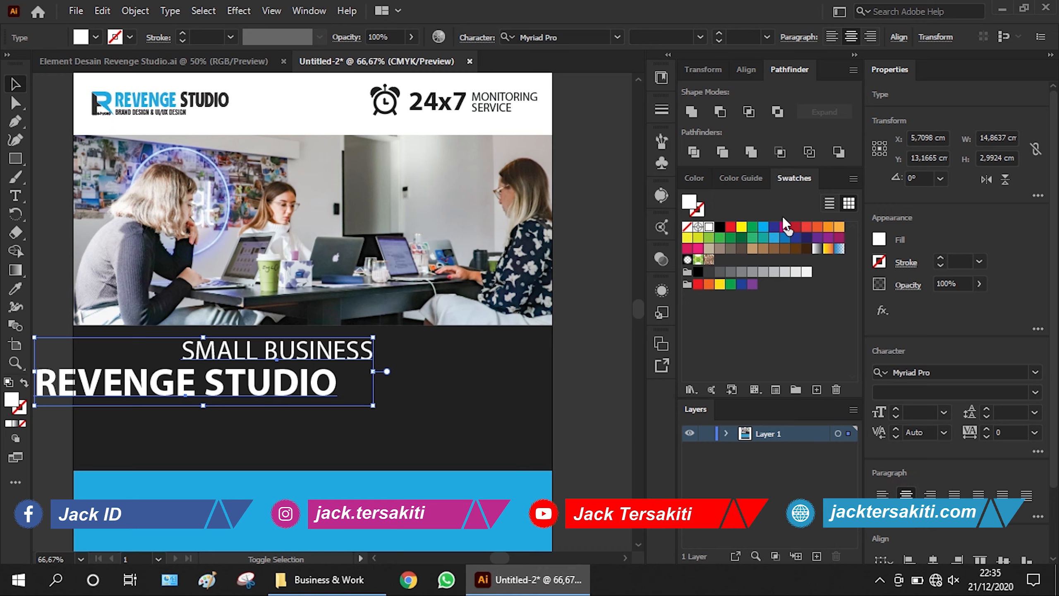
key(ctrl+z)
click(734, 68)
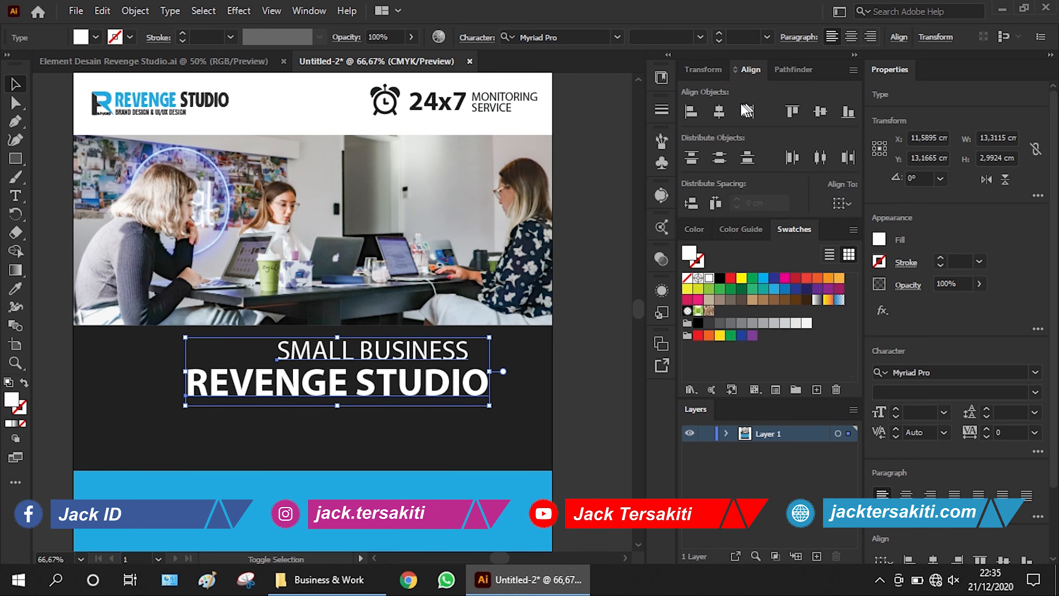
click(719, 112)
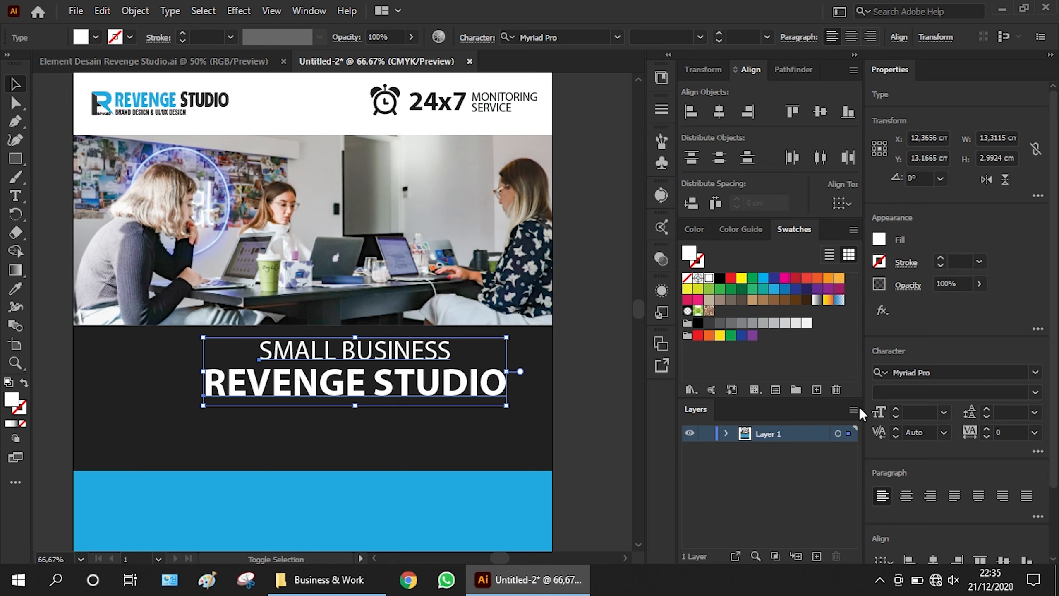
- Center both heading lines horizontally on the artboard
scroll(941, 496, down, 2)
click(889, 485)
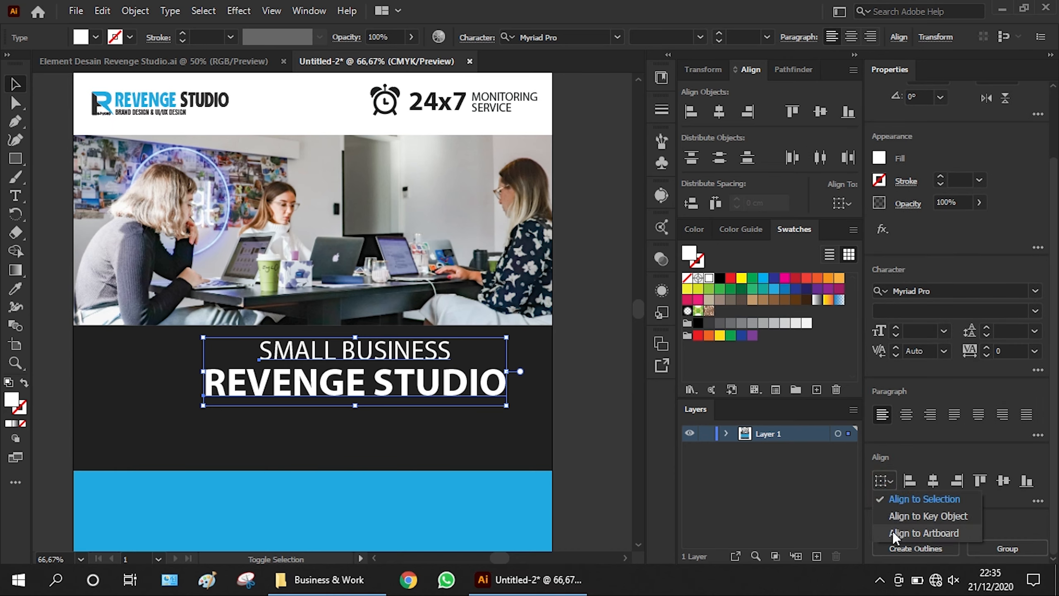
click(892, 532)
click(933, 481)
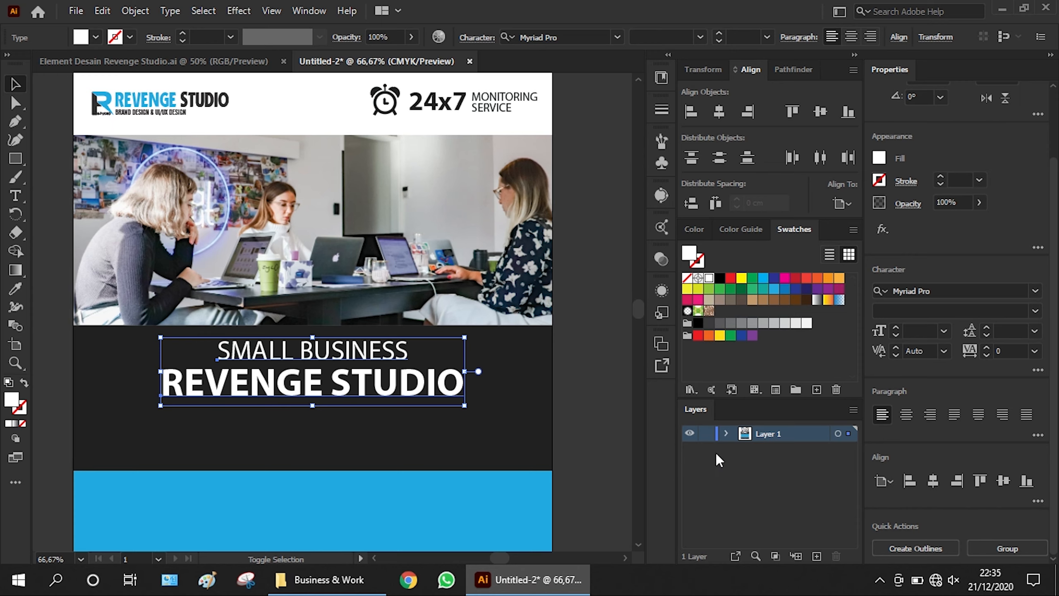
click(568, 402)
- Copy the presentation board, paint palette and gear icons from Element Desain Revenge Studio.ai into the flyer, beside the blue band
scroll(538, 395, down, 4)
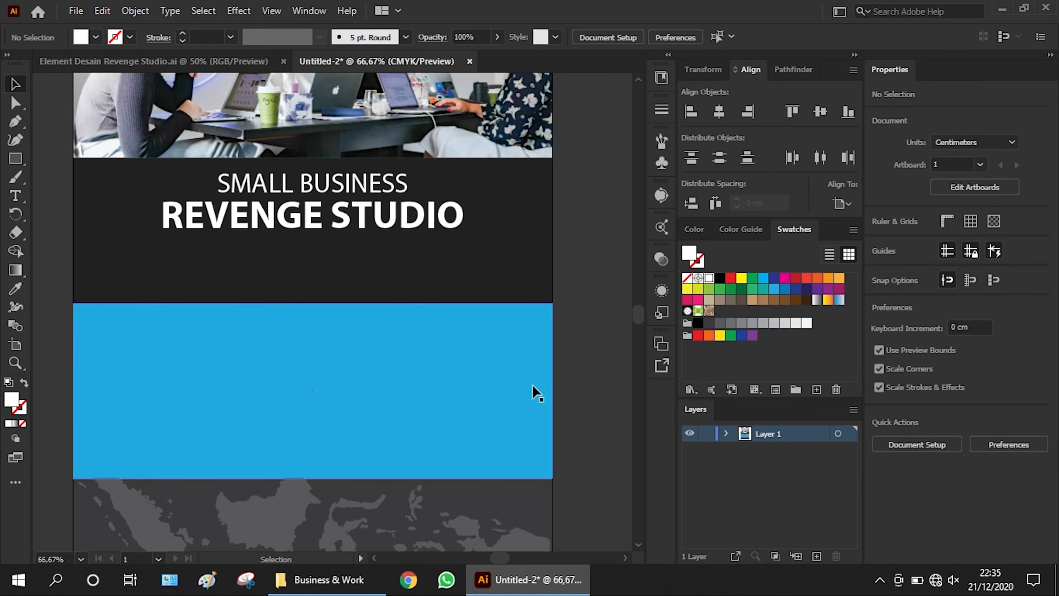
click(142, 58)
click(378, 352)
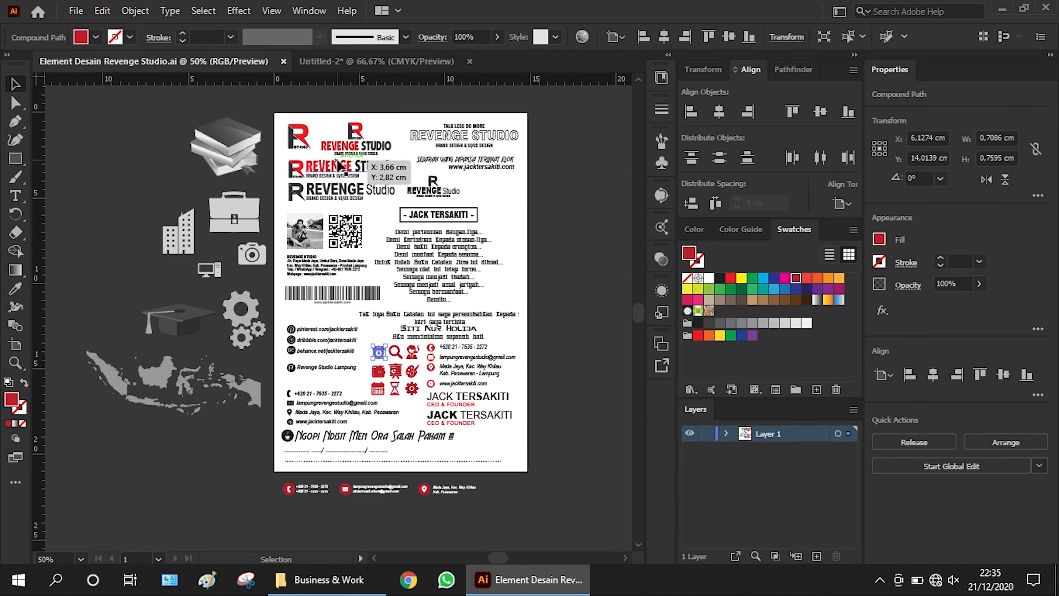
scroll(431, 311, up, 1)
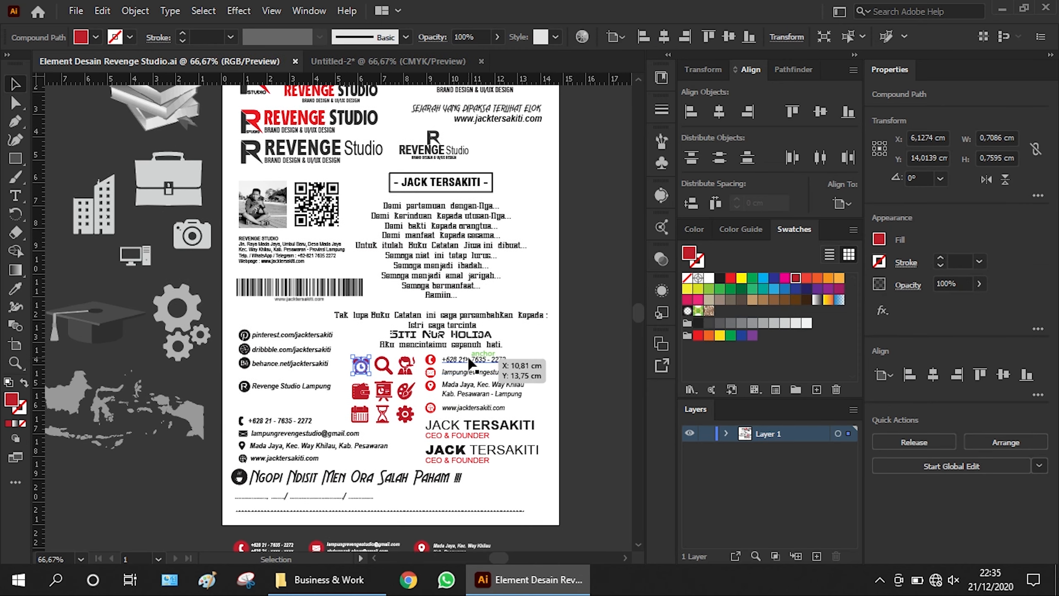
scroll(442, 422, up, 2)
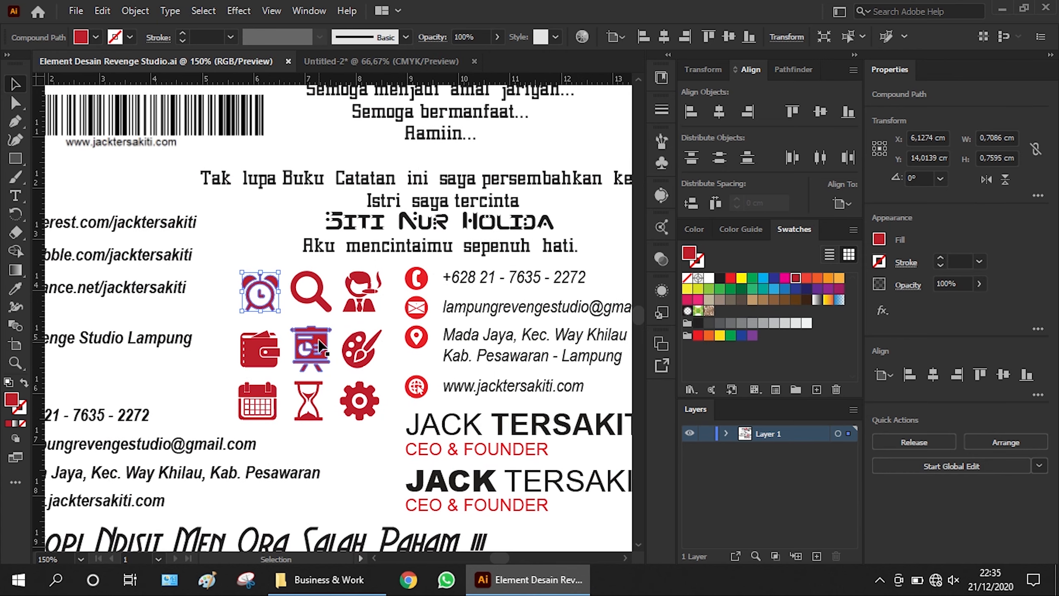
click(321, 346)
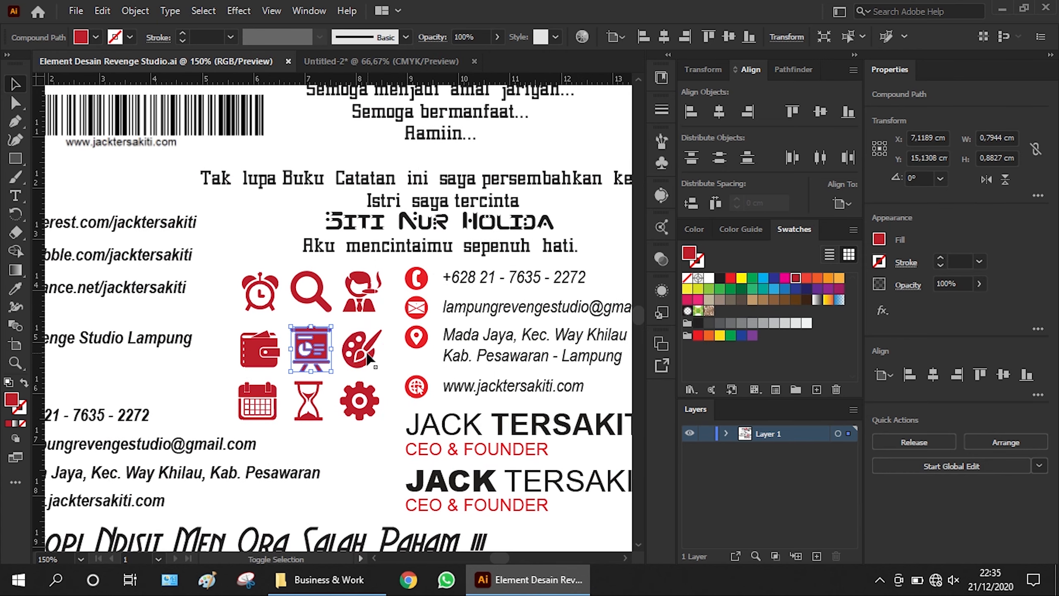
shift+click(361, 362)
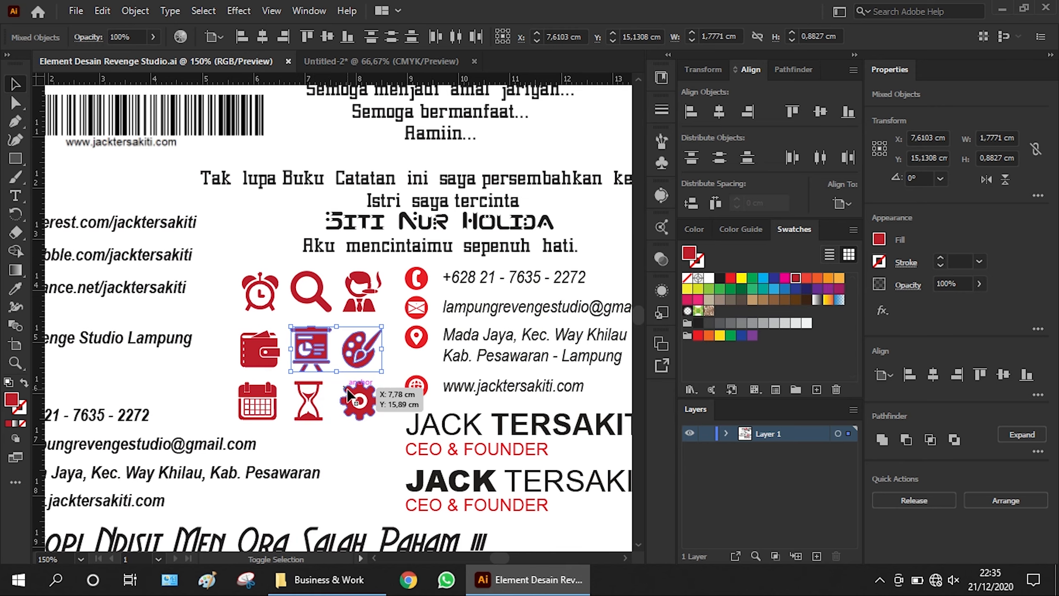
shift+click(358, 398)
drag(400, 52, 351, 339)
drag(408, 389, 626, 386)
click(591, 445)
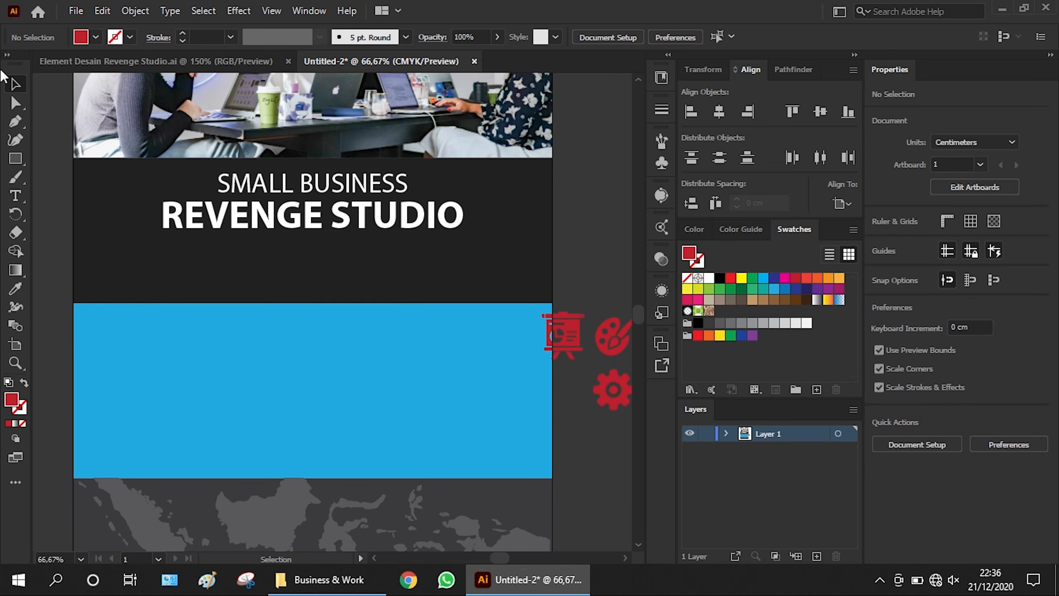
- Draw a white hexagon about 4.1 cm wide across the boundary of the black and blue bands, near the page's left edge
click(20, 158)
click(20, 158)
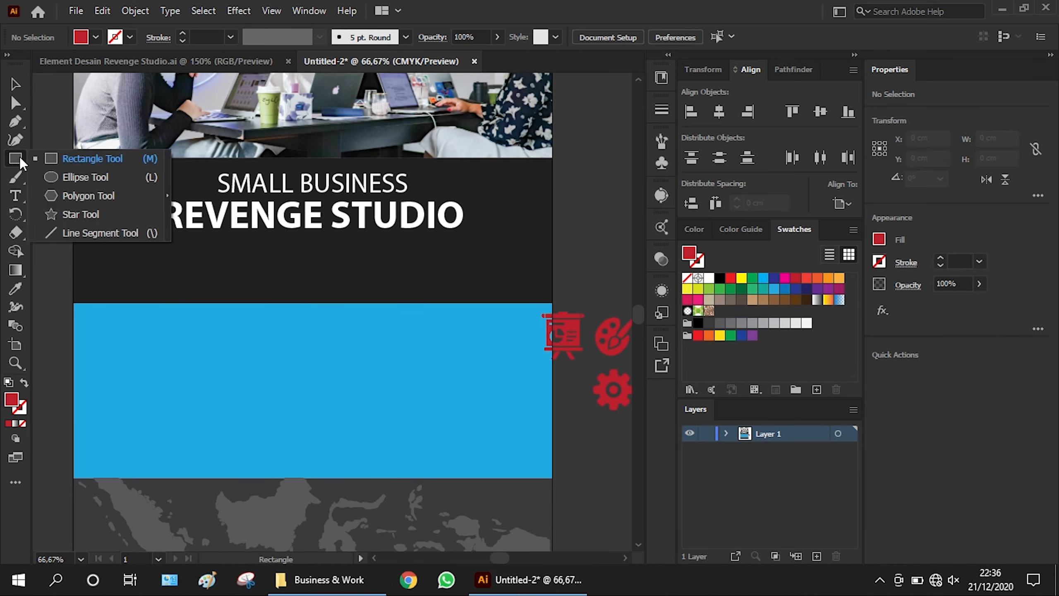
click(79, 197)
drag(100, 276, 135, 309)
key(v)
drag(92, 257, 136, 283)
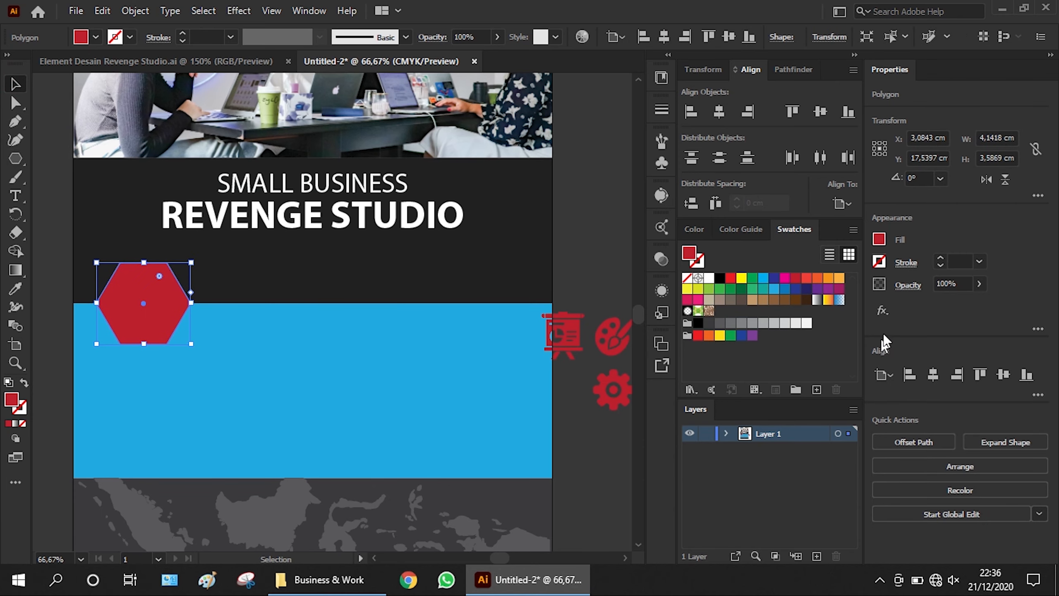
click(707, 280)
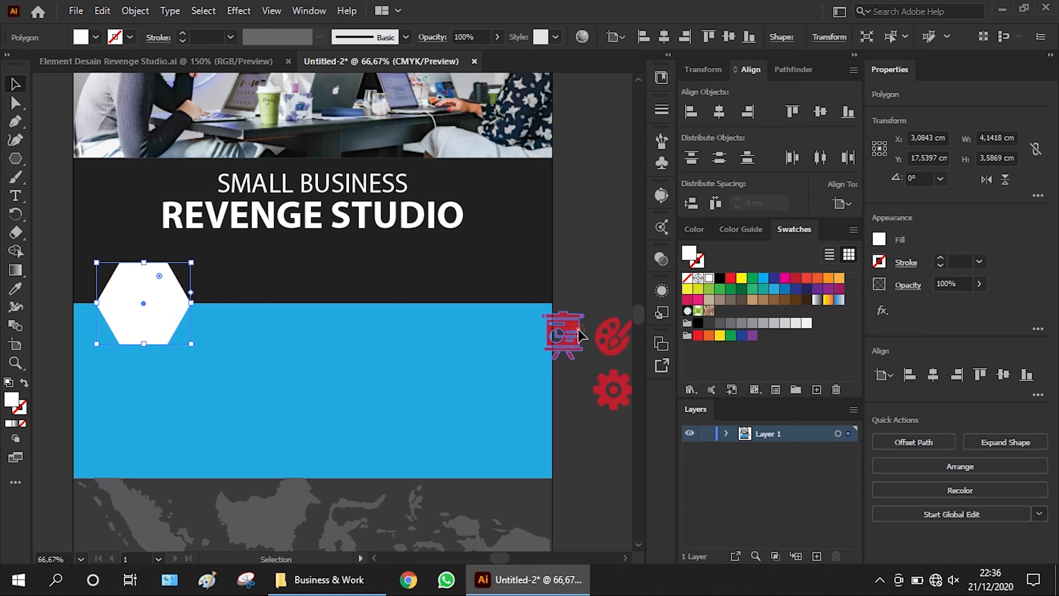
- Move the presentation icon off the page and copy the hexagon twice in the same row, at the artboard's center and near its right edge
drag(564, 332, 581, 299)
click(153, 290)
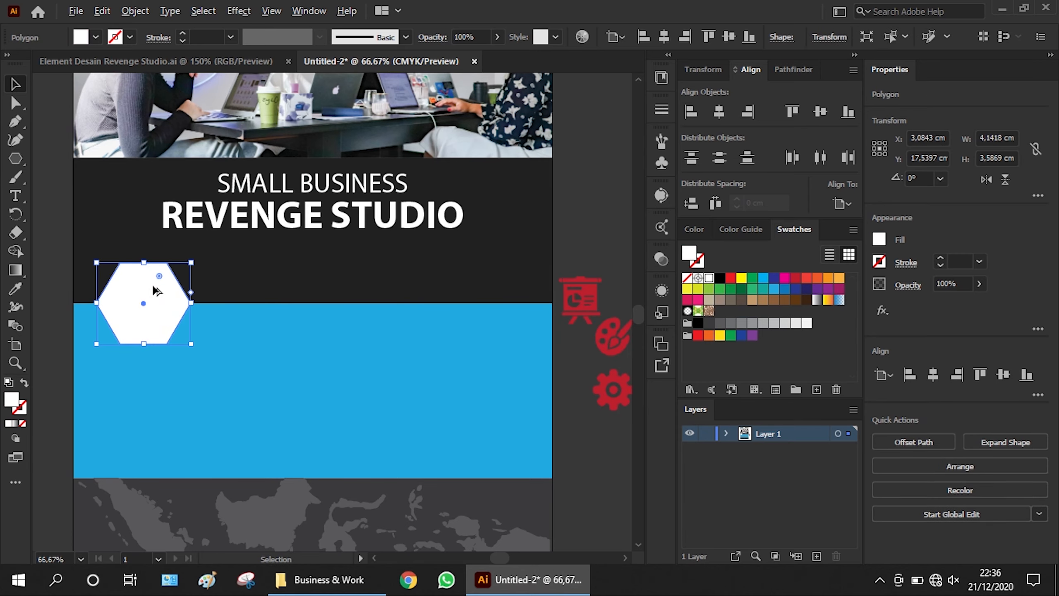
click(268, 296)
drag(150, 296, 316, 296)
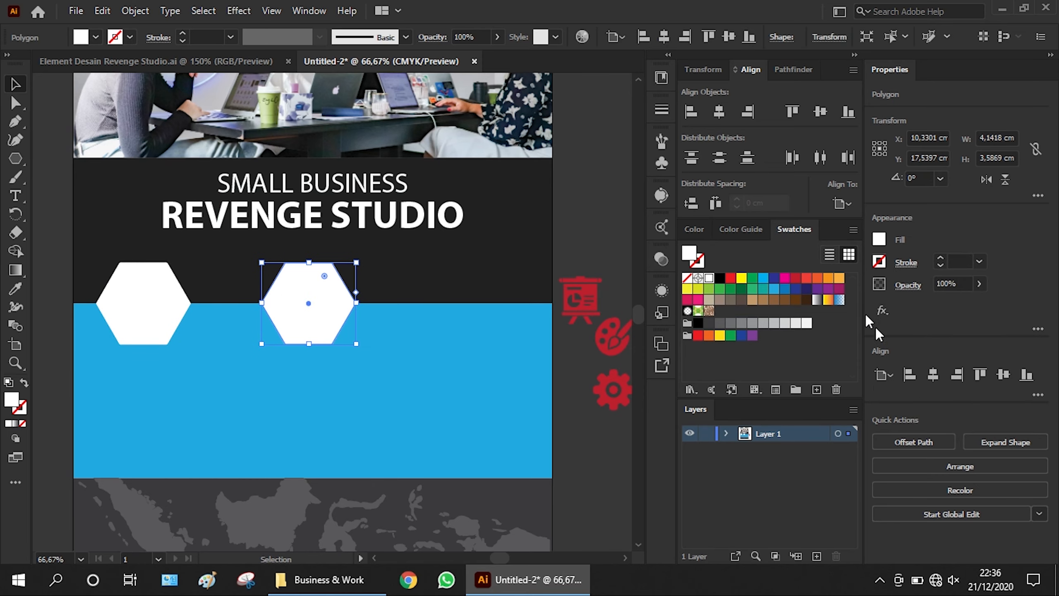
click(933, 375)
drag(332, 289, 502, 292)
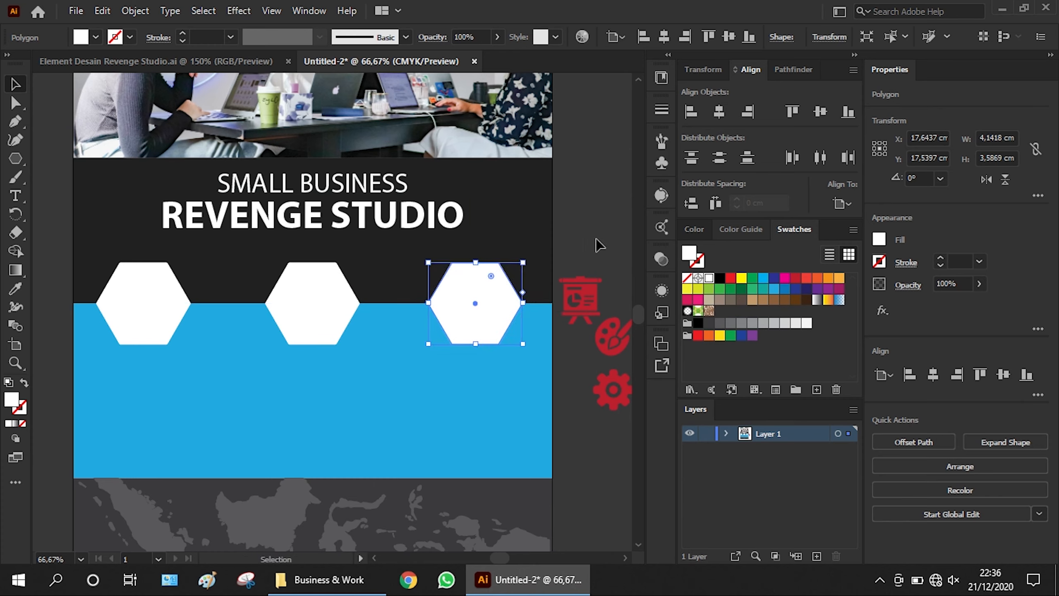
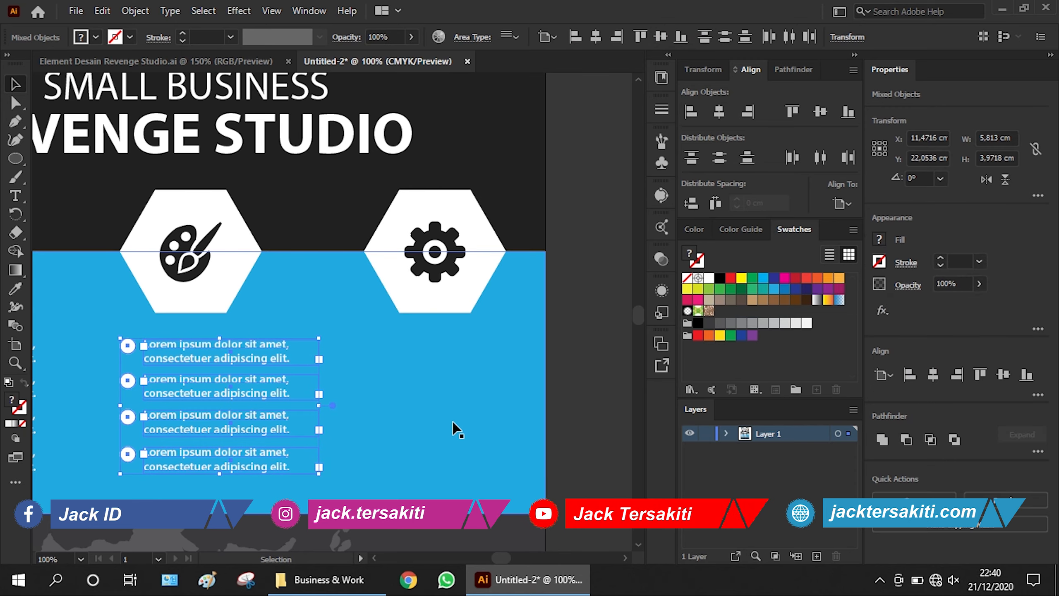
- Copy the four-item Lorem ipsum bullet list from under the palette hexagon to the area under the gear hexagon
scroll(371, 399, down, 1)
scroll(218, 377, up, 1)
drag(240, 369, 471, 357)
scroll(463, 356, down, 2)
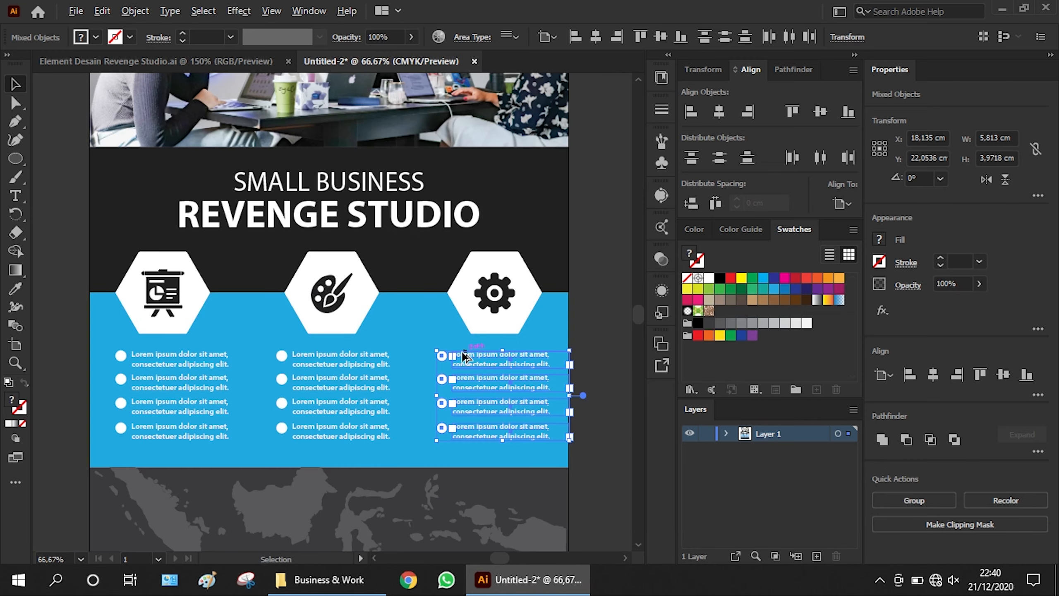
click(575, 310)
- Fill the Indonesia map clip group at the foot of the flyer with a light gray swatch
scroll(575, 310, down, 3)
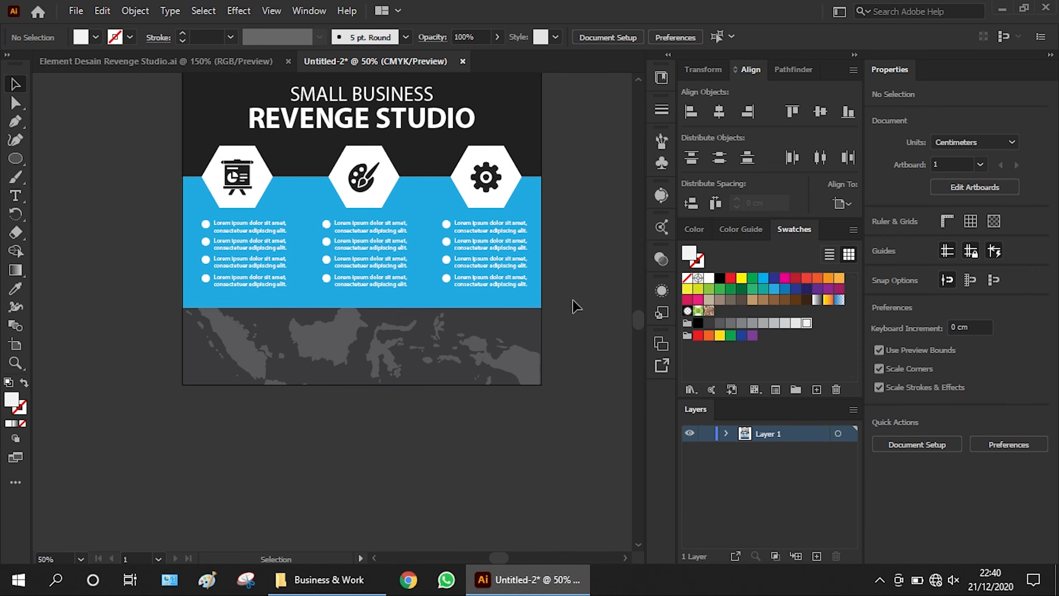
scroll(350, 385, up, 1)
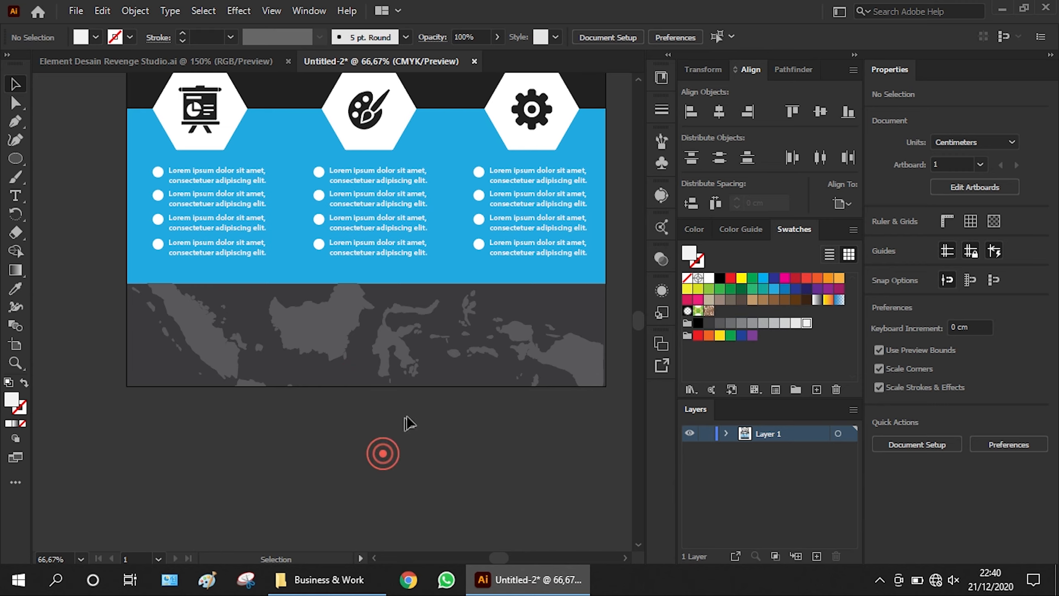
click(390, 324)
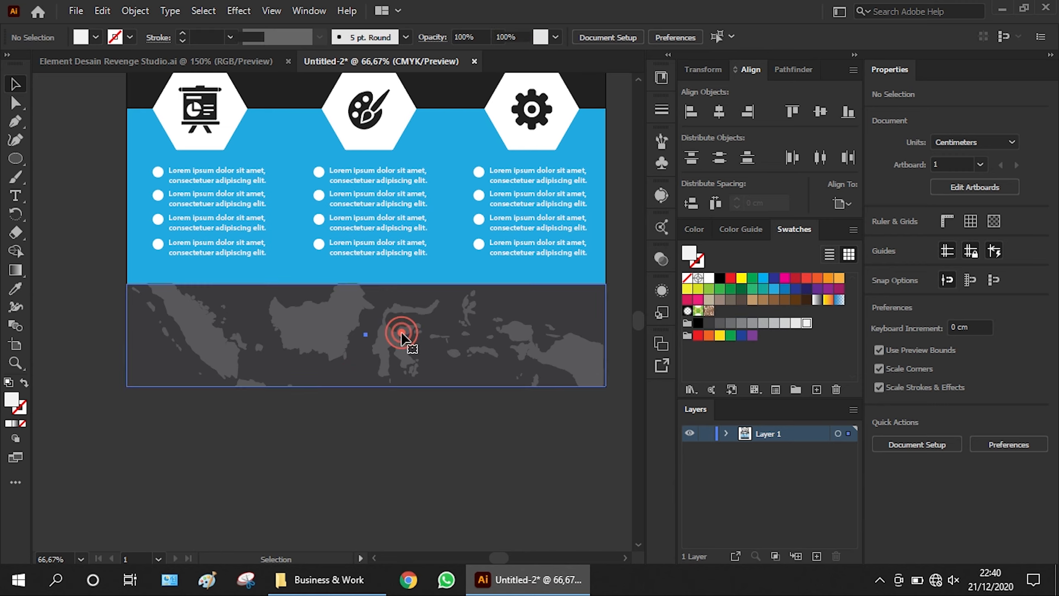
click(776, 324)
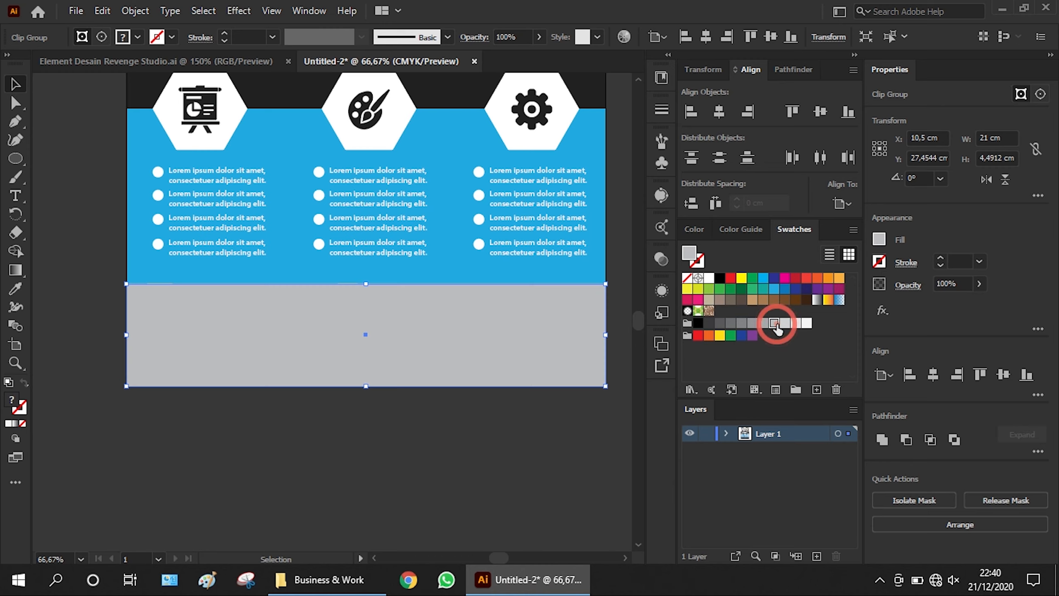
- Lighten the footer background's gray fill and fill the Indonesia map shapes inside the clip group with the lightest gray swatch
click(785, 325)
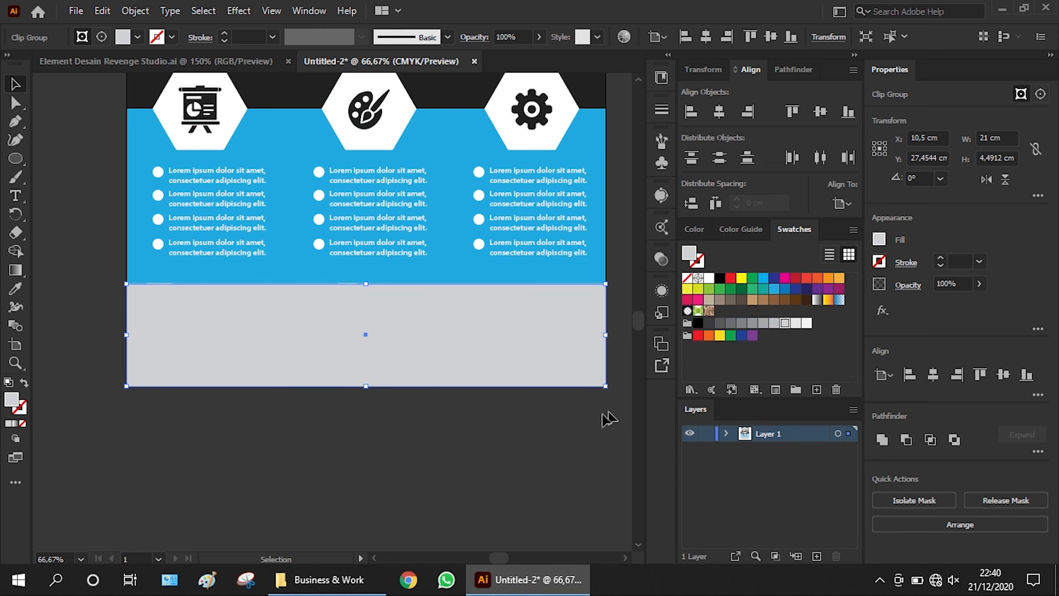
double_click(573, 358)
click(603, 394)
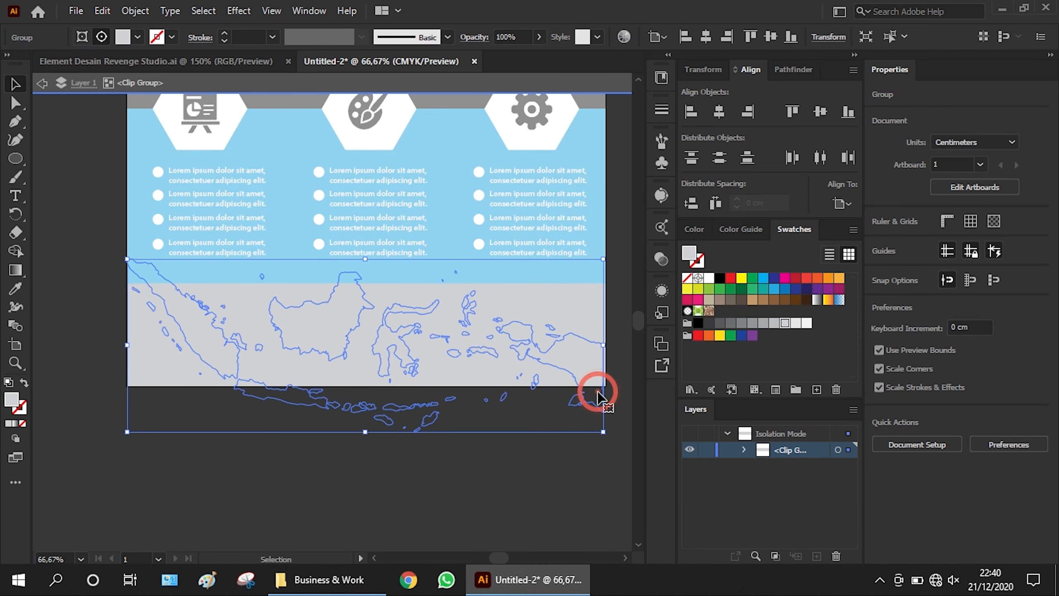
click(805, 323)
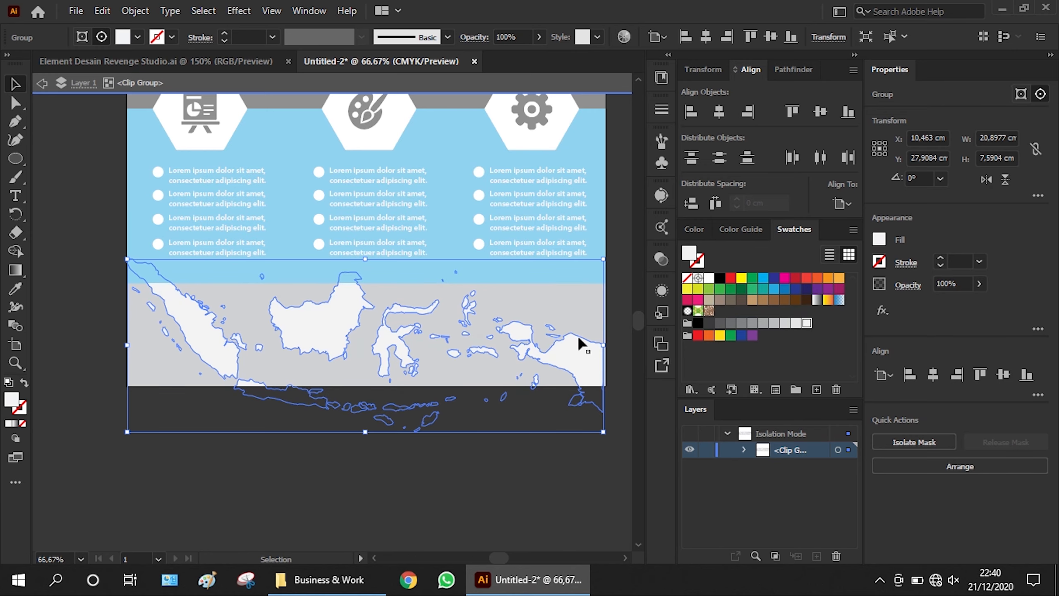
click(41, 84)
click(322, 474)
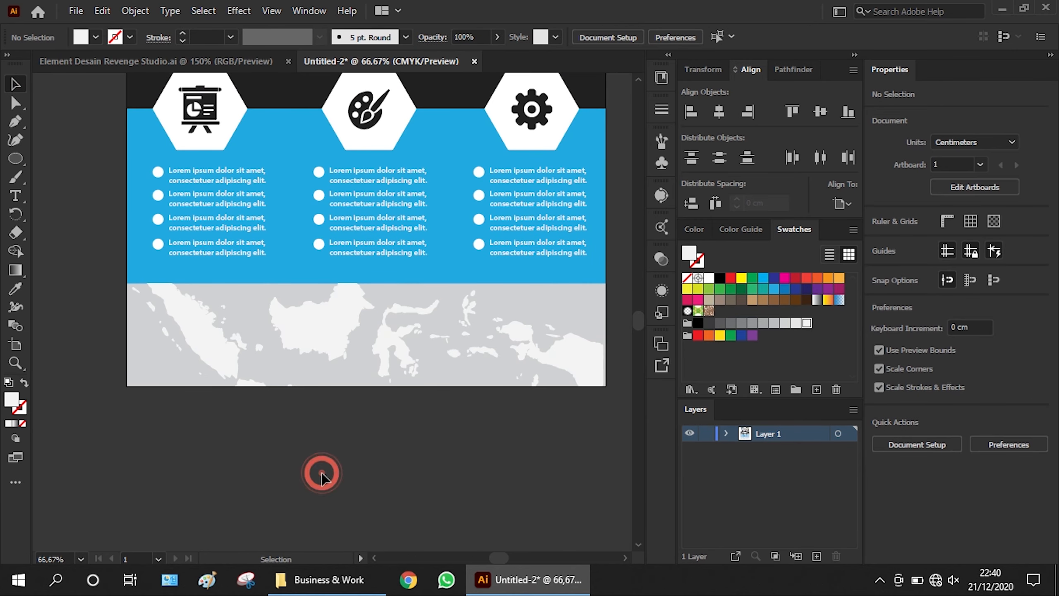
- Copy the SMALL BUSINESS heading into the footer's upper left, recolor it black and change its text to "CALL FOR A FREE !"
scroll(322, 474, up, 2)
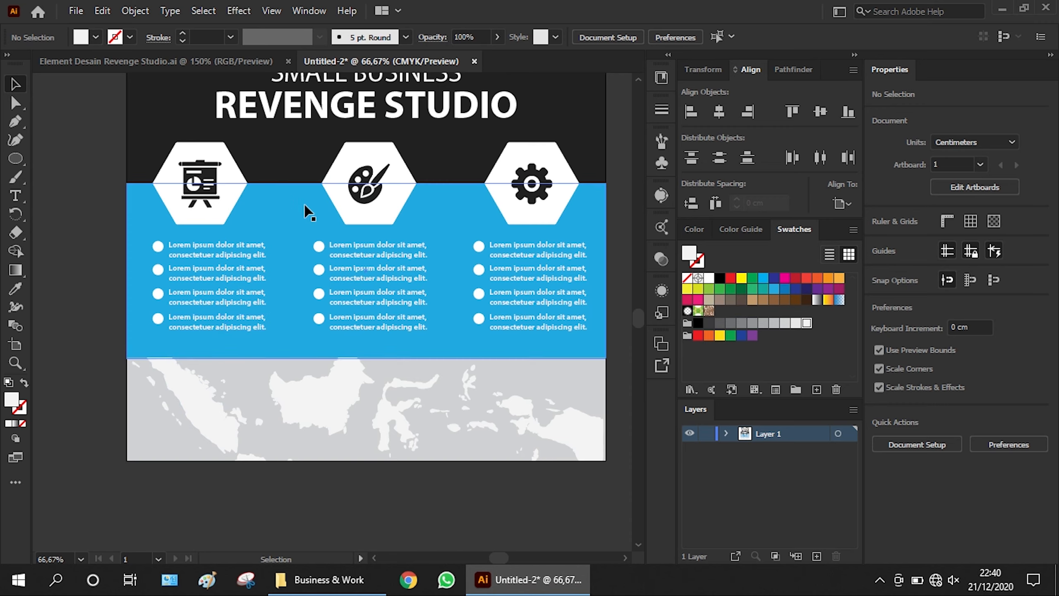
drag(329, 79, 251, 387)
click(19, 287)
click(167, 125)
click(16, 83)
double_click(250, 384)
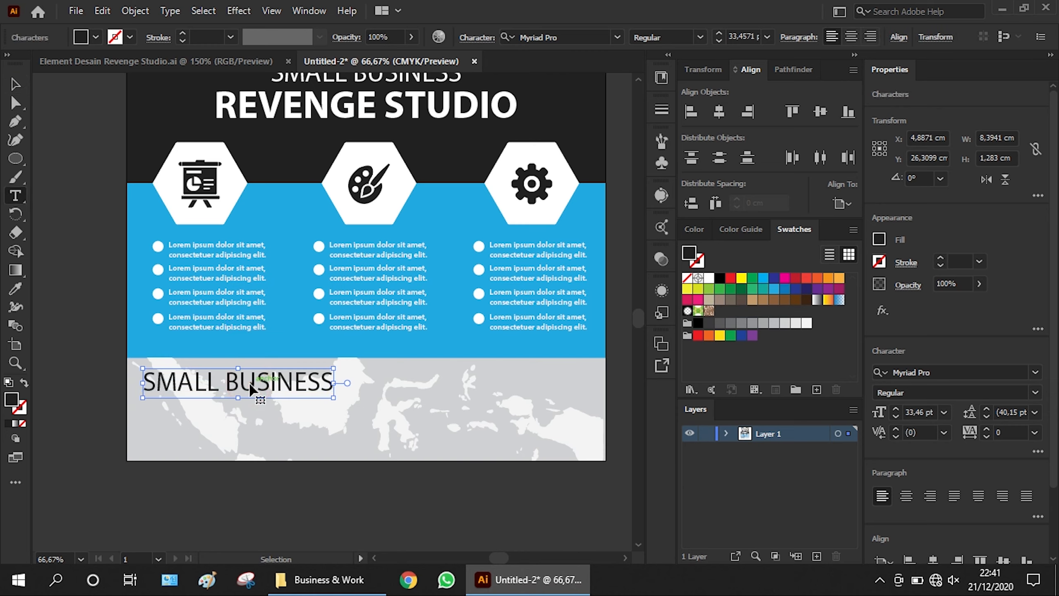
key(ctrl+a)
text(CA)
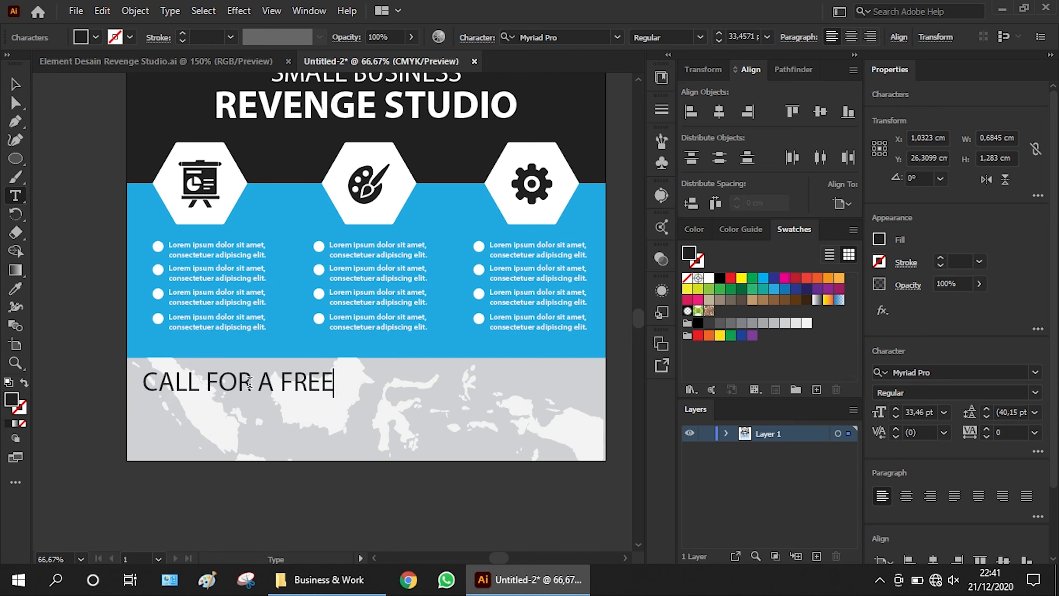
- Make "FREE !" in the footer headline bold and color it with the blue sampled from the band above
shift+click(282, 383)
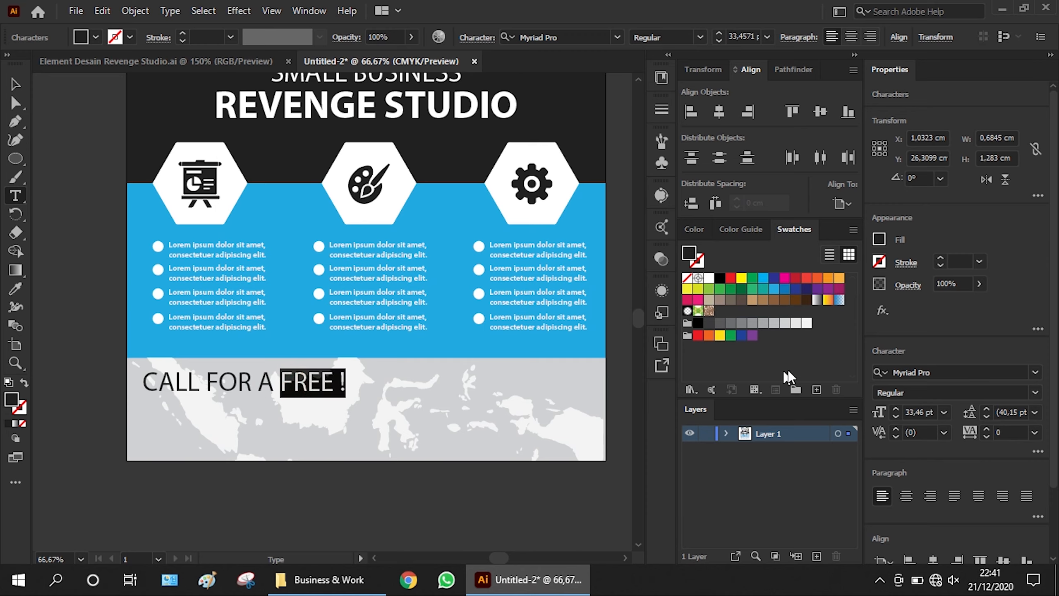
click(1036, 393)
click(919, 358)
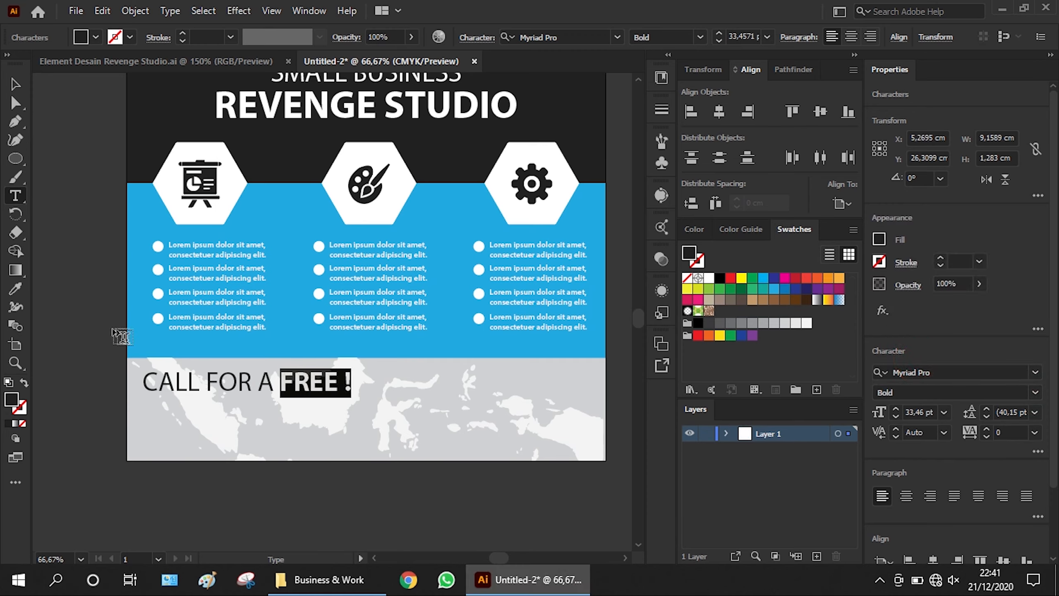
click(15, 289)
click(160, 218)
click(15, 84)
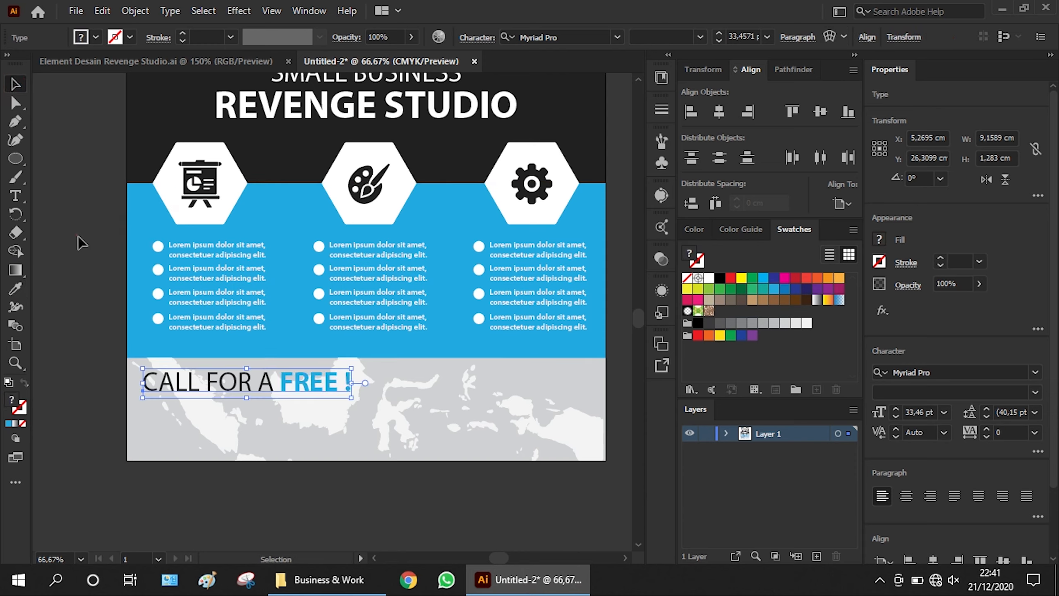
click(117, 268)
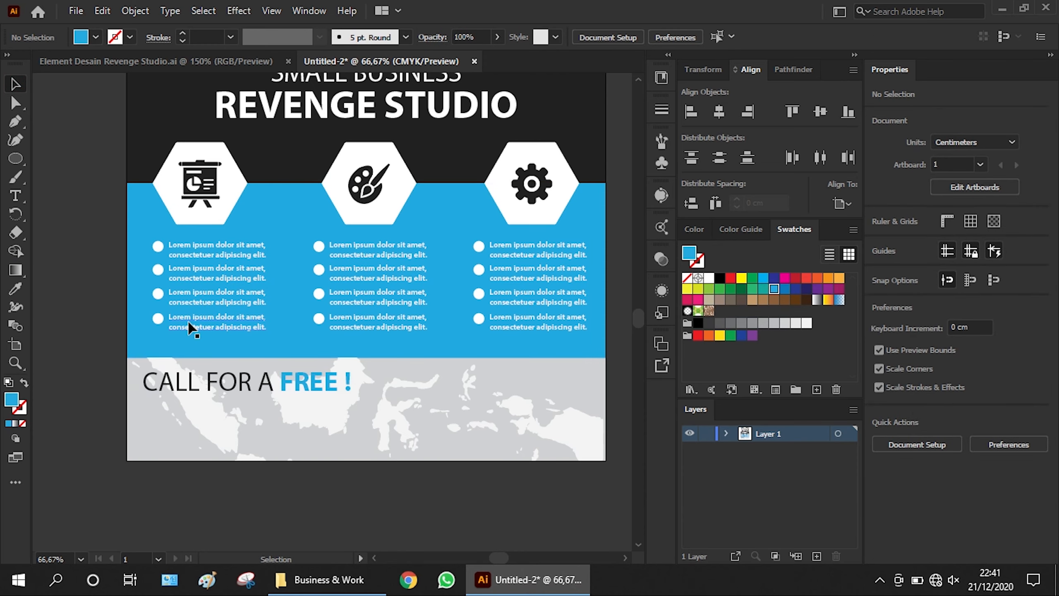
- Duplicate the footer headline directly below itself and replace the copy's text with "NETWORK ASSESSMENT TODAY !"
click(247, 386)
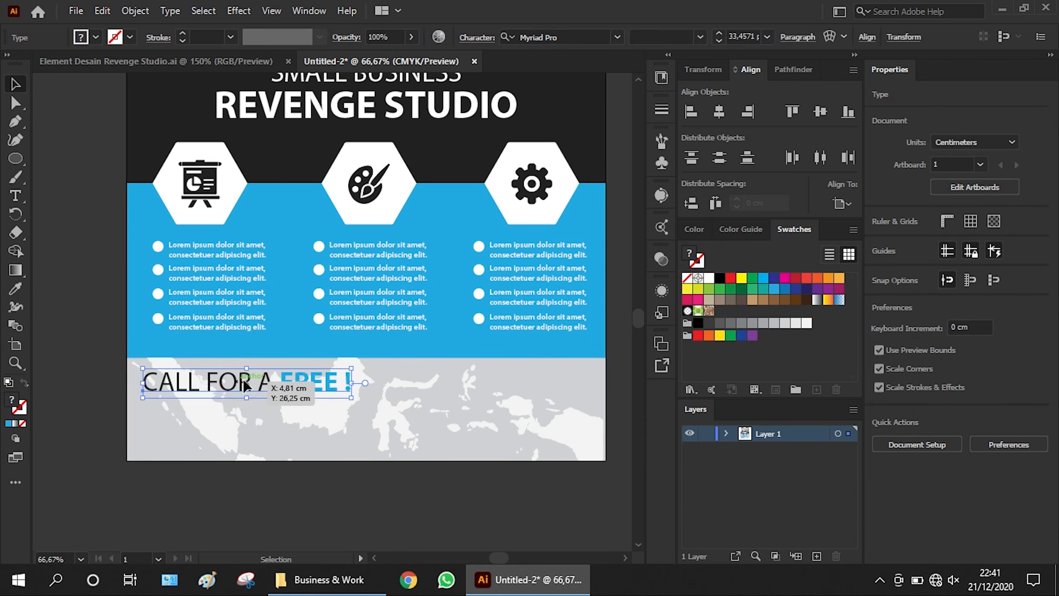
drag(247, 386, 245, 411)
double_click(234, 407)
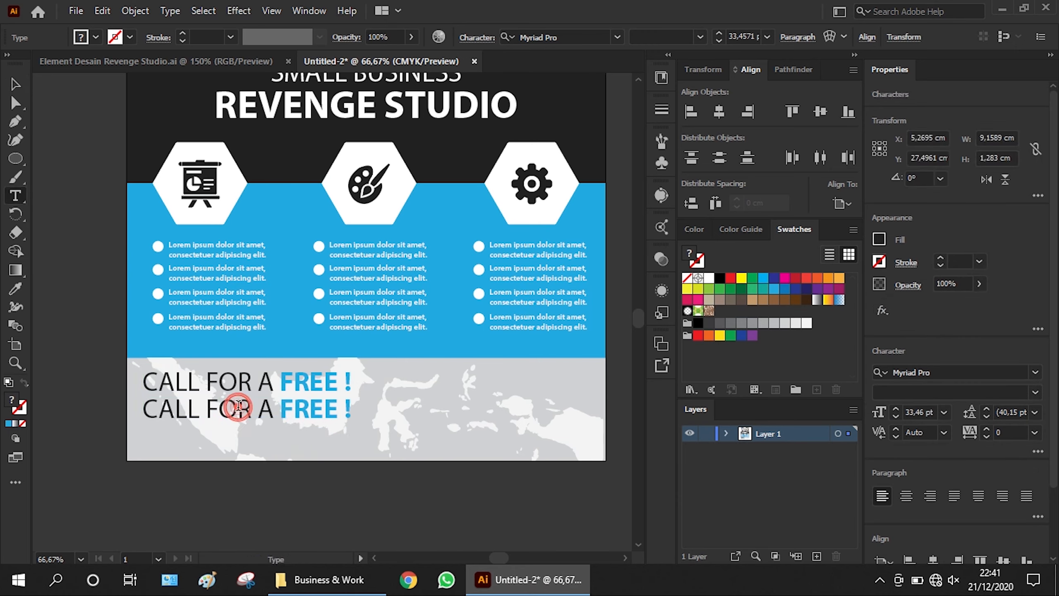
key(ctrl+a)
text(NETWO)
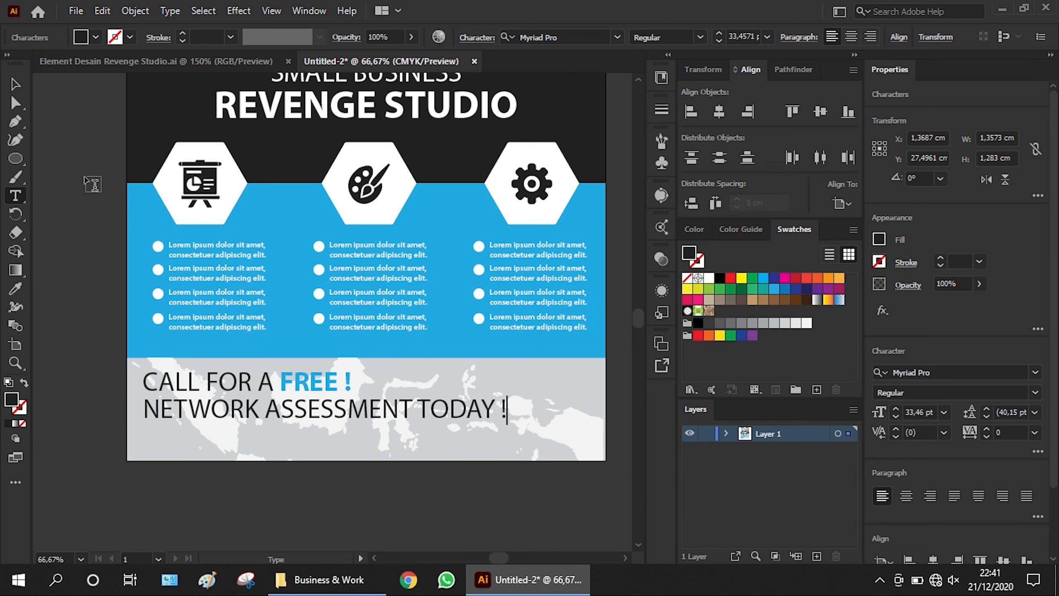
- Set the NETWORK ASSESSMENT TODAY ! line to Bold and scale it down to about the width of the headline above
click(20, 86)
click(1036, 392)
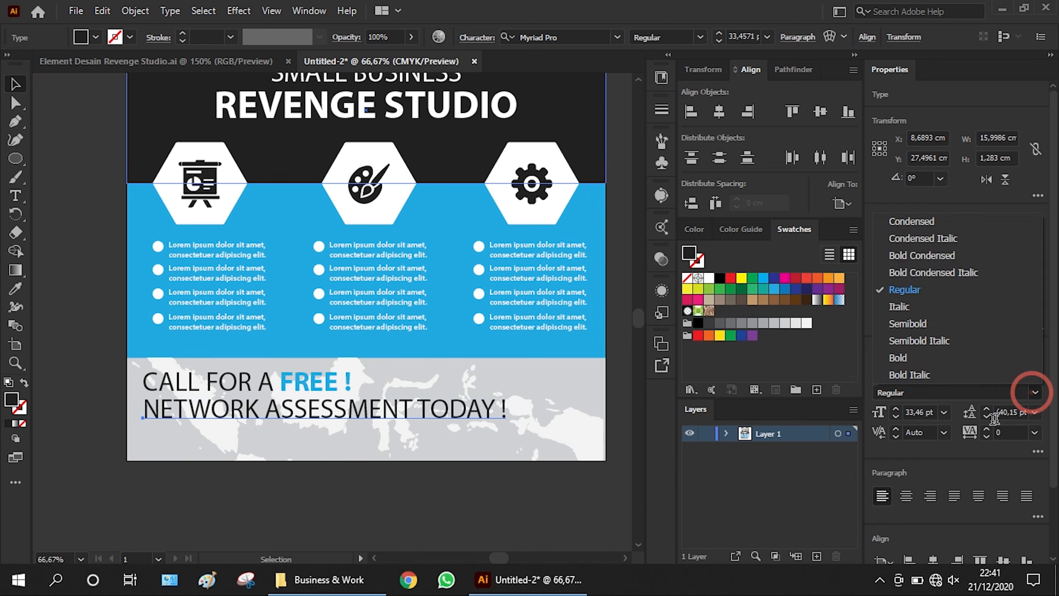
click(899, 358)
drag(534, 418, 450, 411)
click(229, 510)
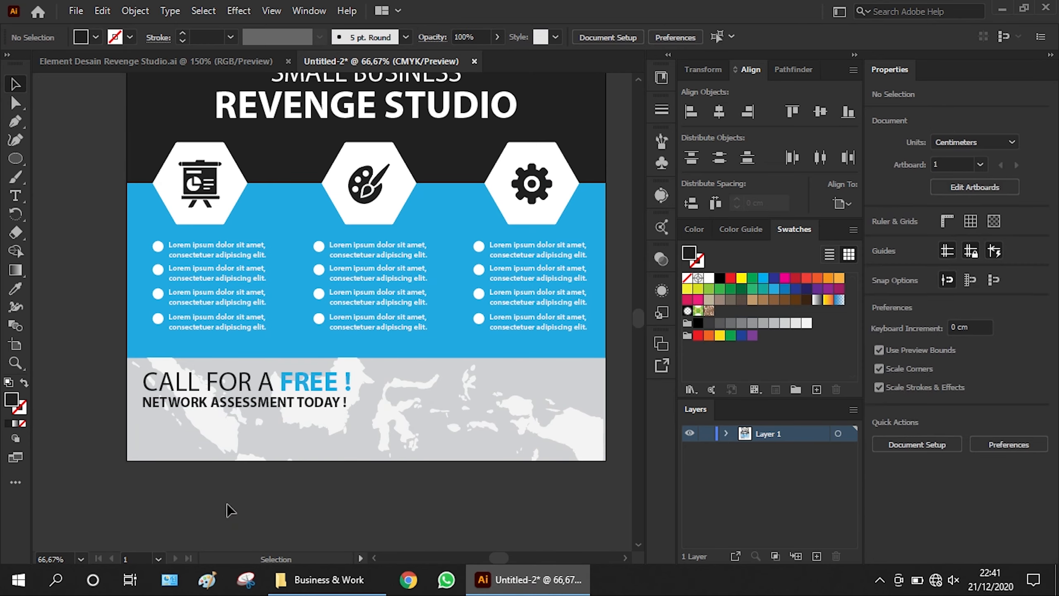
- Scale the CALL FOR A FREE ! line down slightly so its right edge lines up with the line below
scroll(326, 376, up, 3)
click(397, 390)
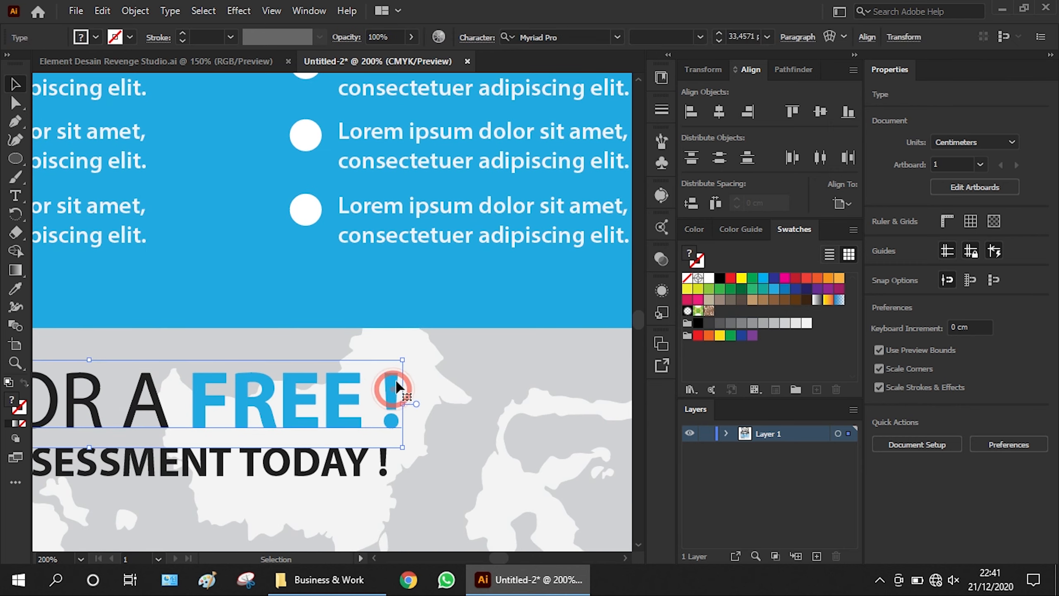
drag(403, 356, 397, 359)
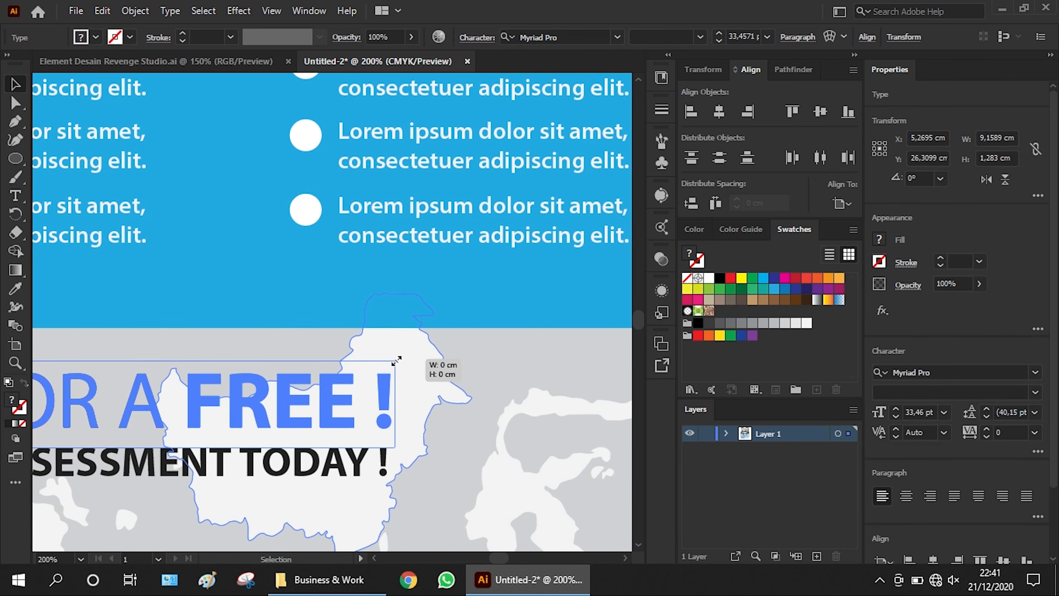
scroll(397, 359, down, 2)
drag(256, 417, 262, 440)
key(Delete)
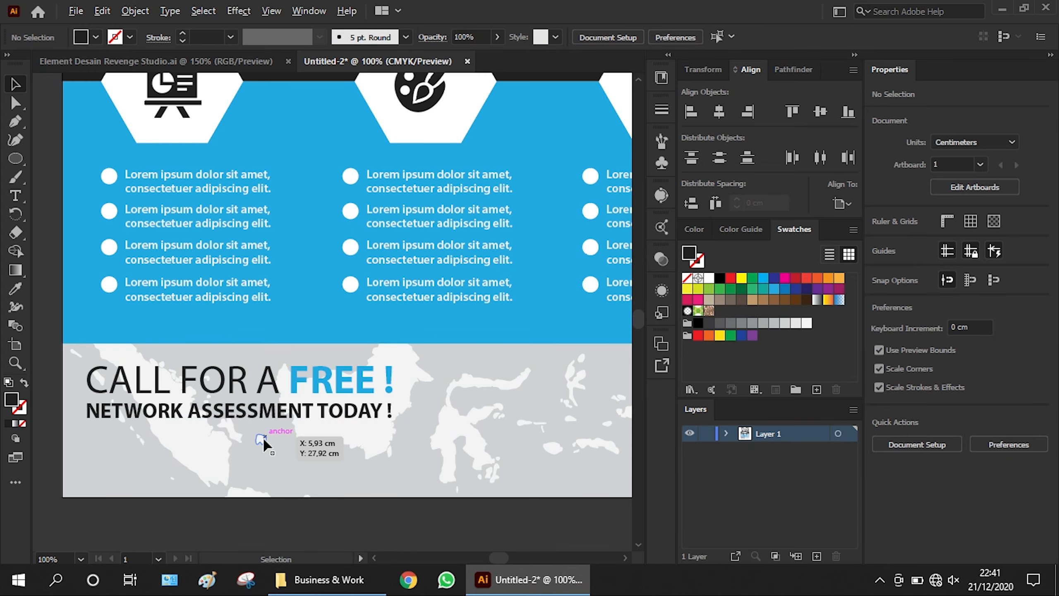
scroll(262, 438, down, 2)
- Copy the REVENGE STUDIO contact text block from the Element Desain Revenge Studio.ai document and paste it into the flyer
click(204, 61)
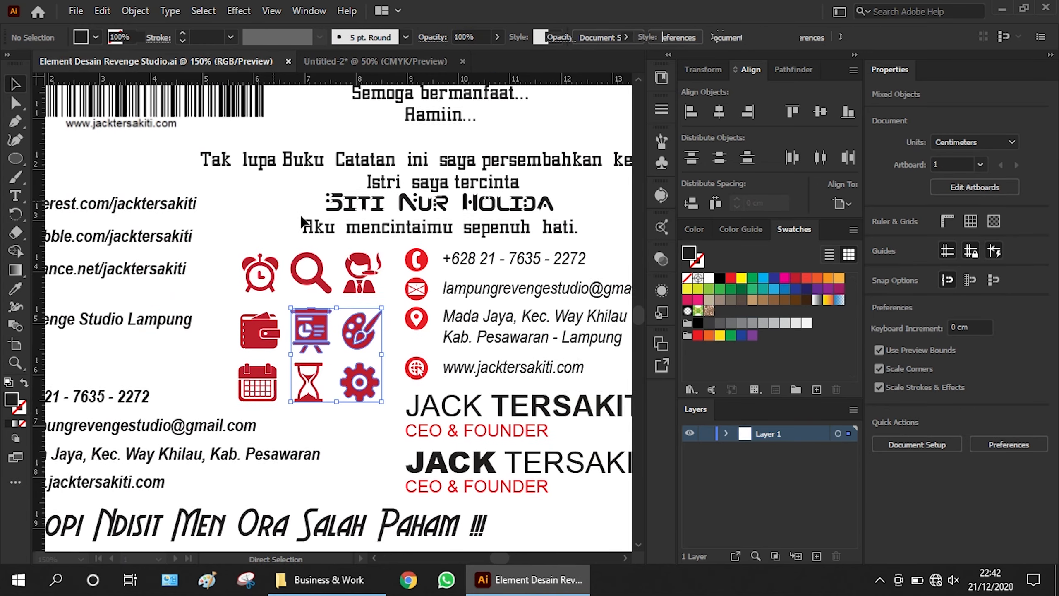
scroll(425, 236, down, 2)
click(80, 451)
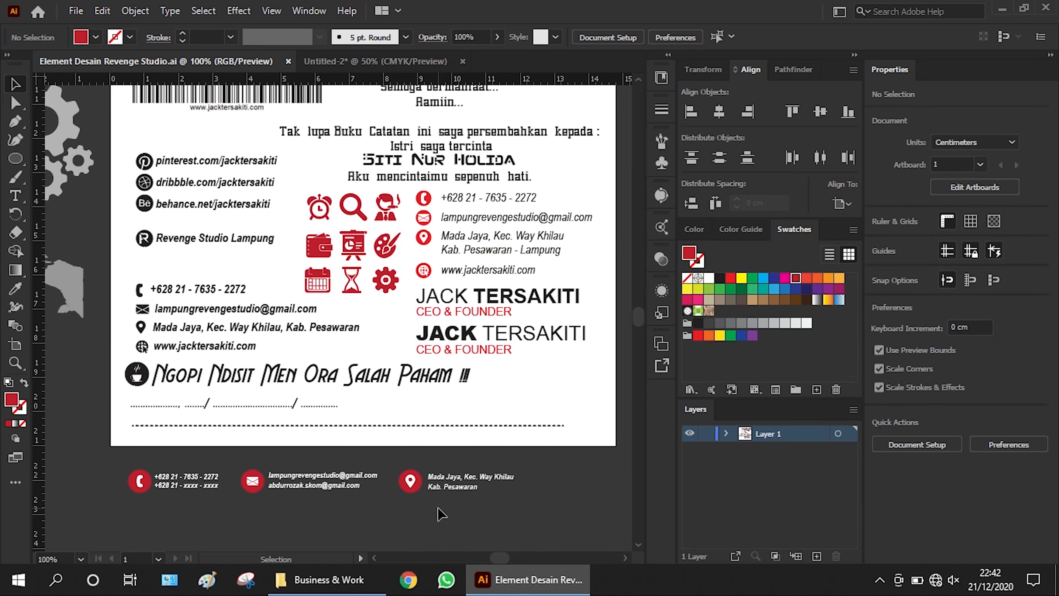
scroll(440, 513, up, 5)
click(277, 183)
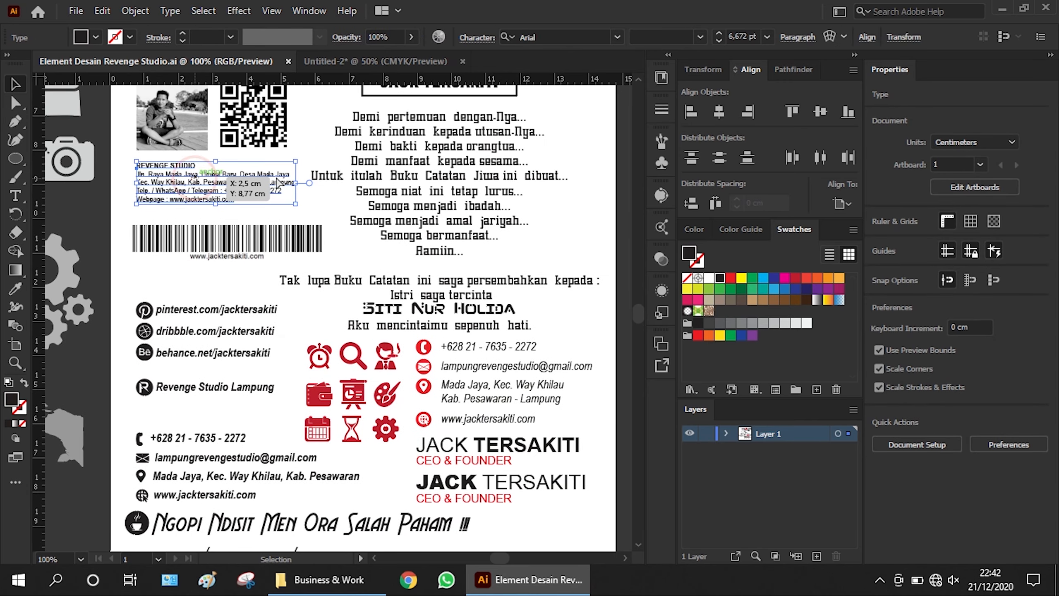
click(390, 62)
key(ctrl+v)
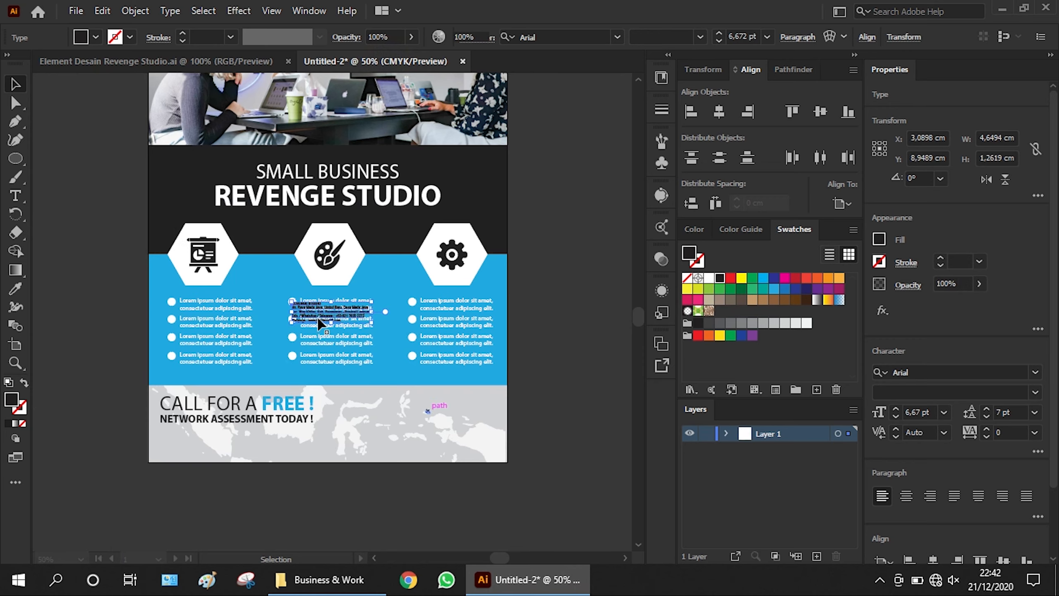
- Move the pasted contact text block onto the footer's right half and enlarge it to fill that area
drag(334, 317, 334, 440)
click(547, 247)
click(316, 302)
key(ctrl+1)
drag(418, 410, 454, 426)
click(554, 379)
scroll(595, 384, down, 2)
click(594, 385)
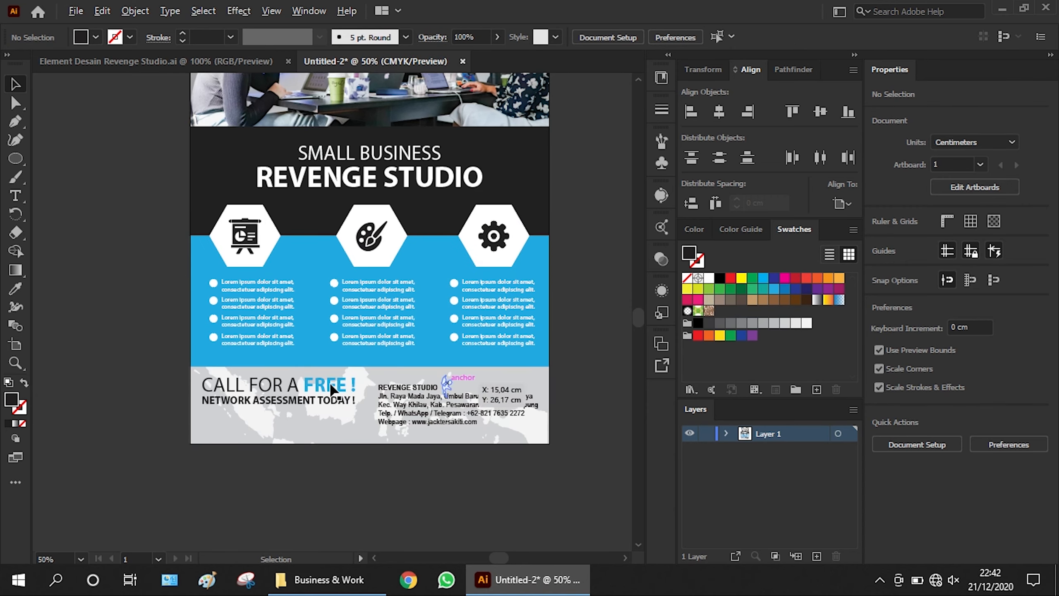
- Scale both footer headline lines down together to about 7.8 cm wide and shift them slightly downward
scroll(252, 386, up, 2)
click(407, 389)
shift+click(402, 425)
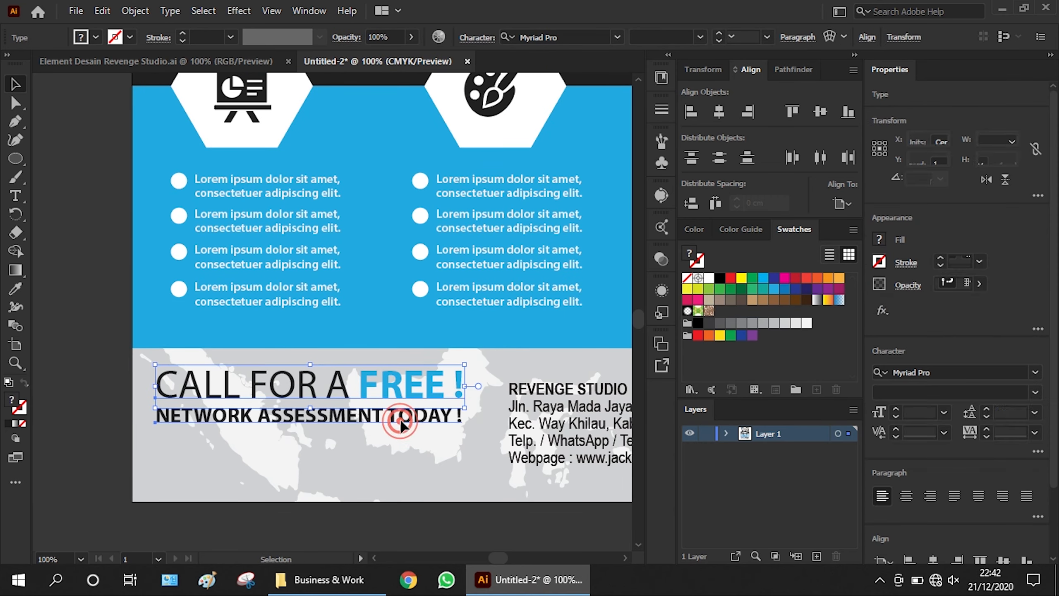
drag(464, 362, 435, 372)
drag(333, 400, 333, 404)
click(86, 347)
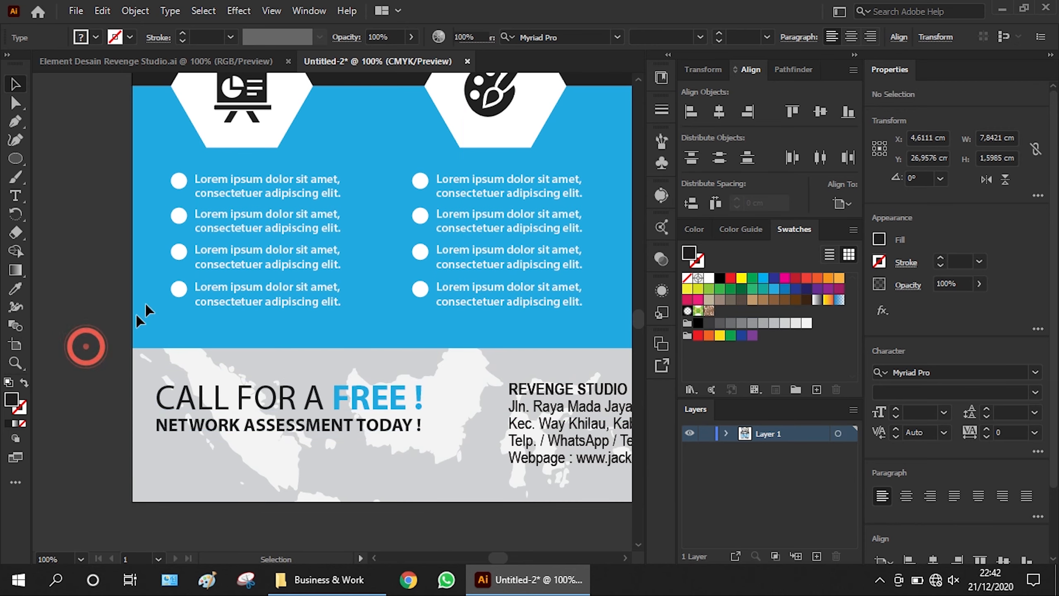
- Copy the R logo with "Revenge Studio Lampung" from the Element Desain Revenge Studio.ai document and fit it under the flyer's NETWORK ASSESSMENT TODAY ! line
click(197, 61)
scroll(260, 274, down, 2)
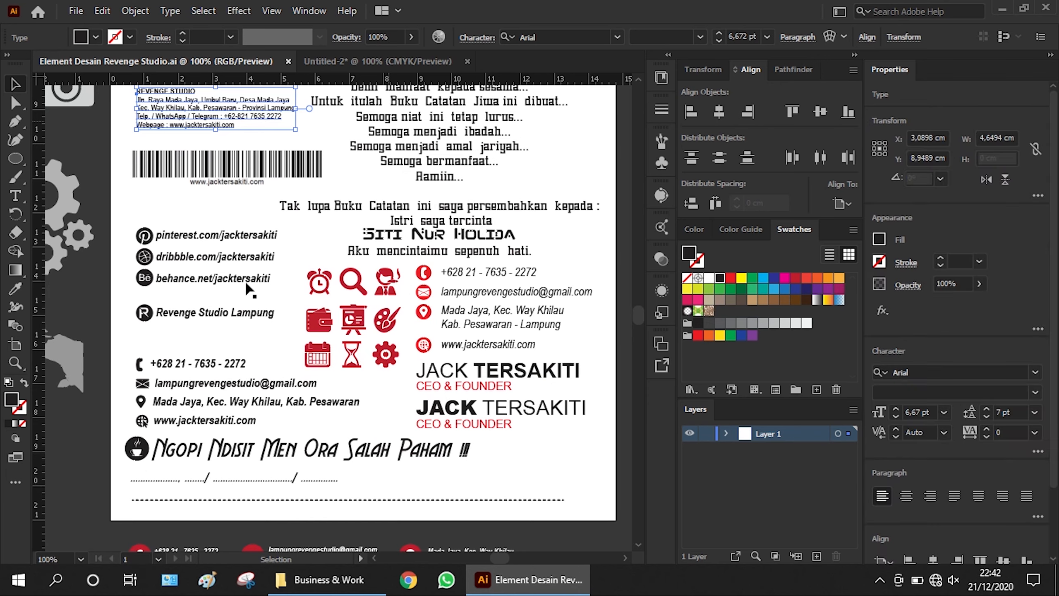
click(159, 220)
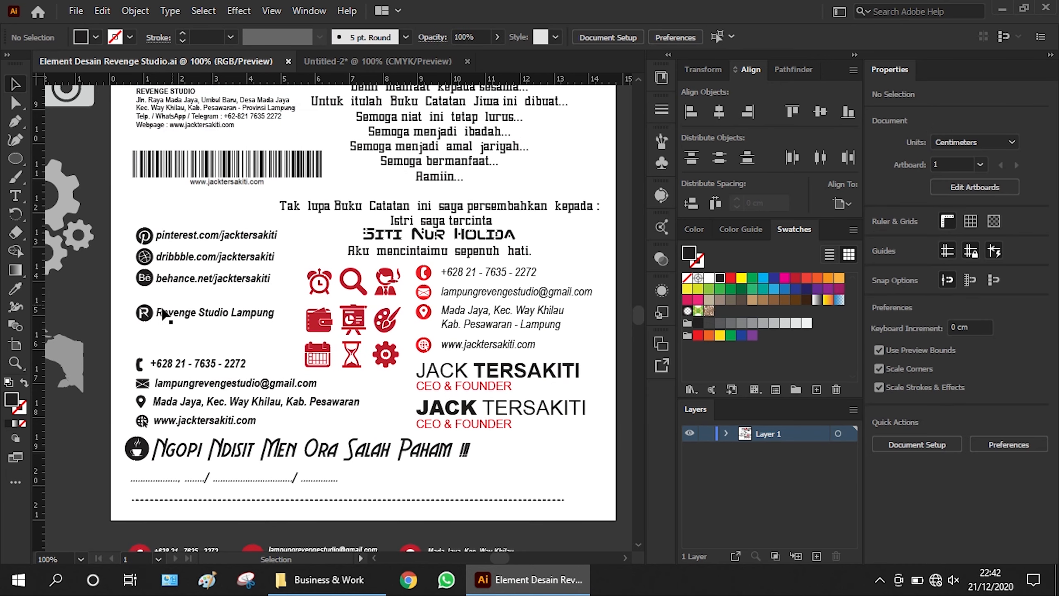
drag(121, 297, 179, 326)
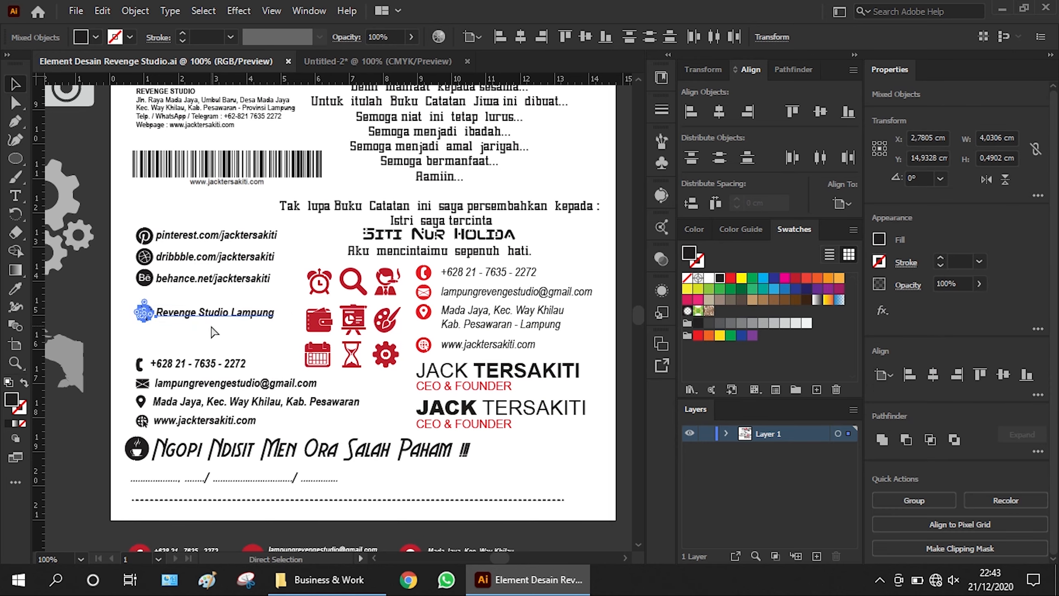
click(377, 61)
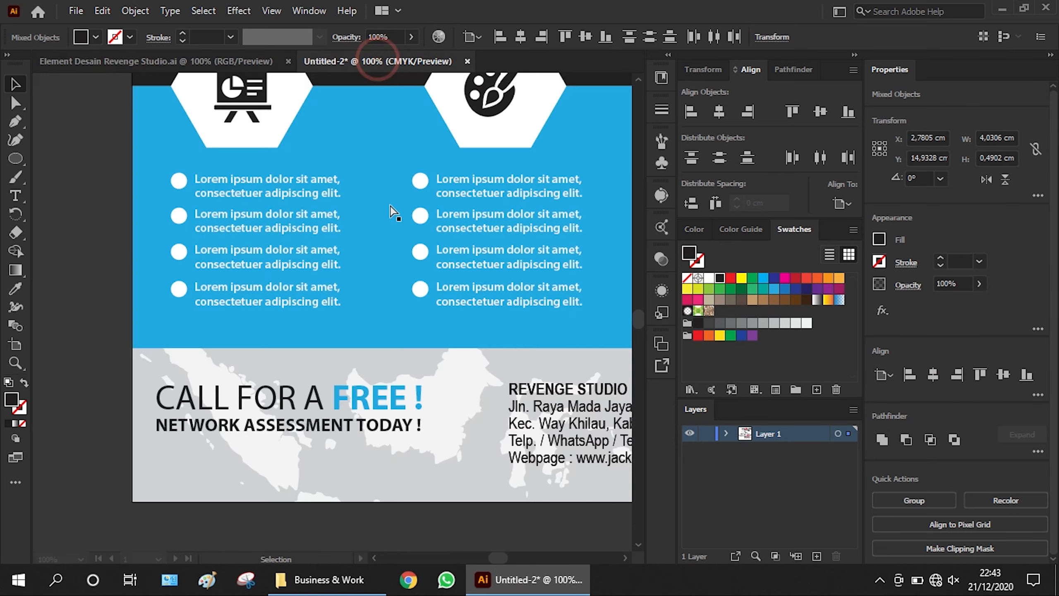
key(ctrl+v)
drag(380, 321, 422, 477)
click(359, 518)
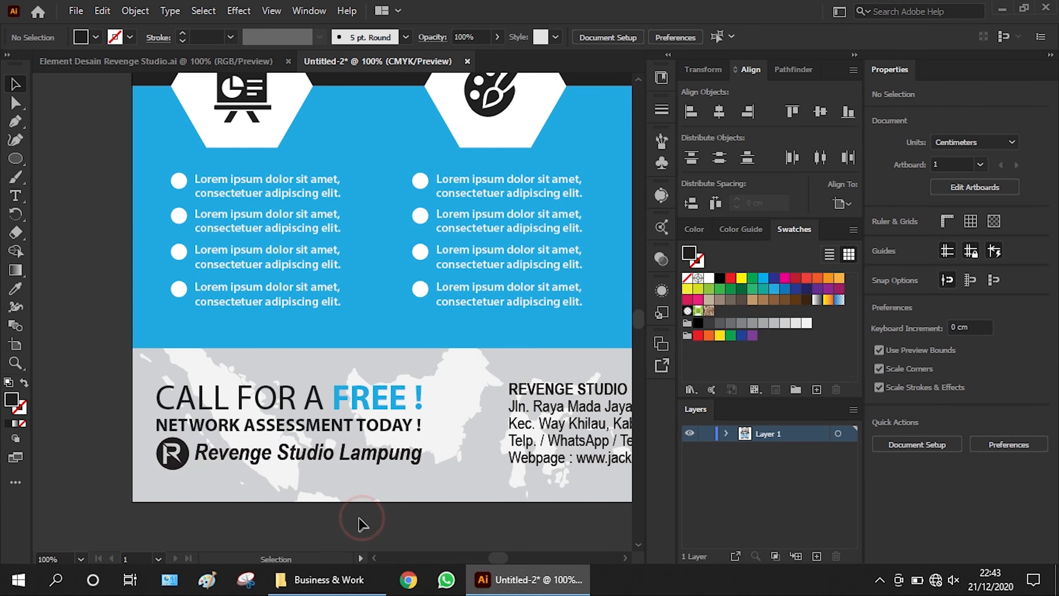
key(ctrl+minus)
key(ctrl+minus)
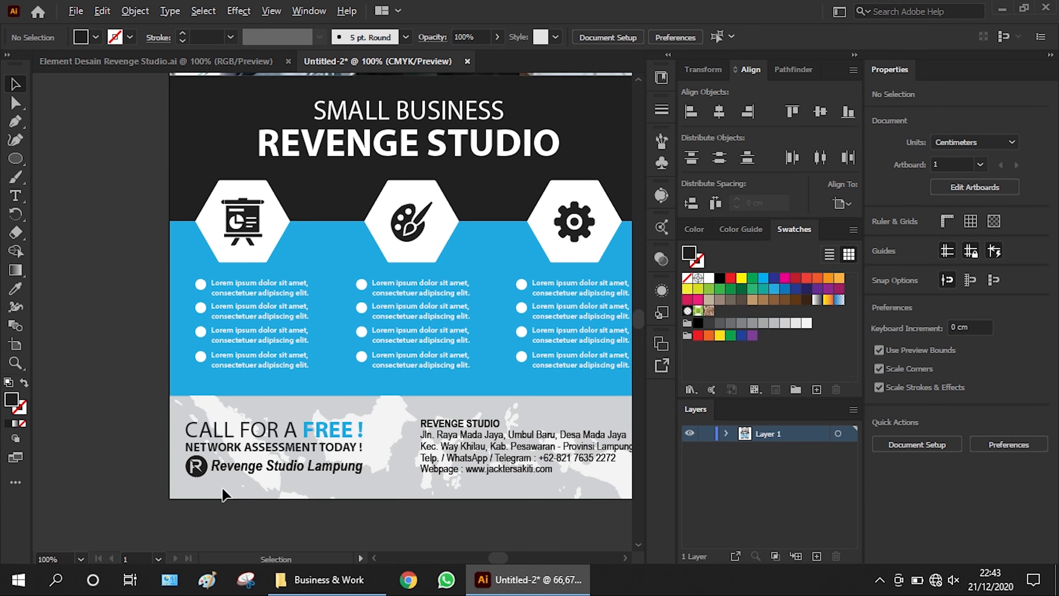
scroll(585, 475, up, 5)
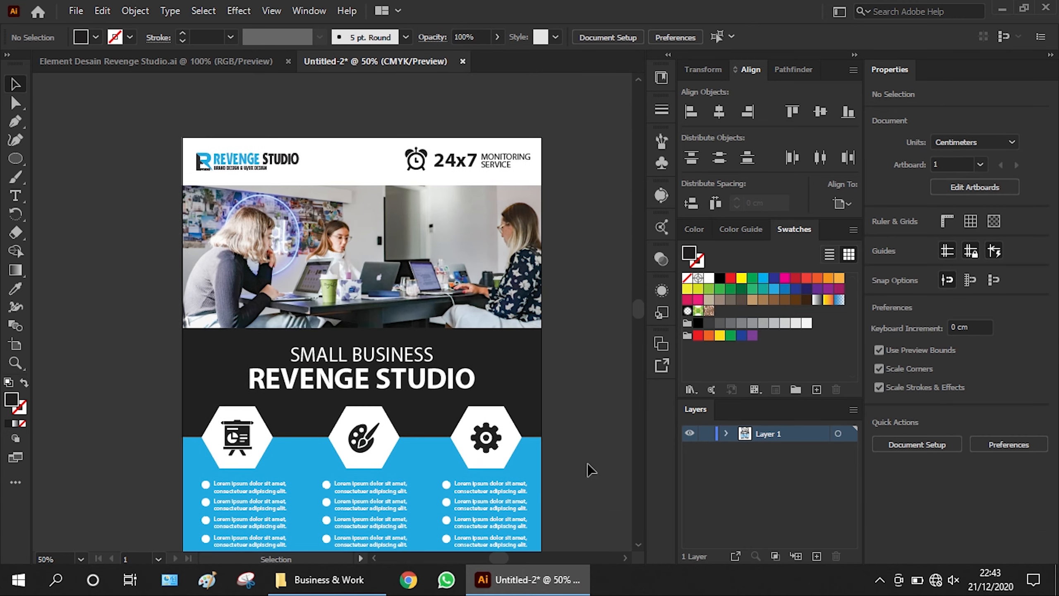
scroll(588, 469, down, 2)
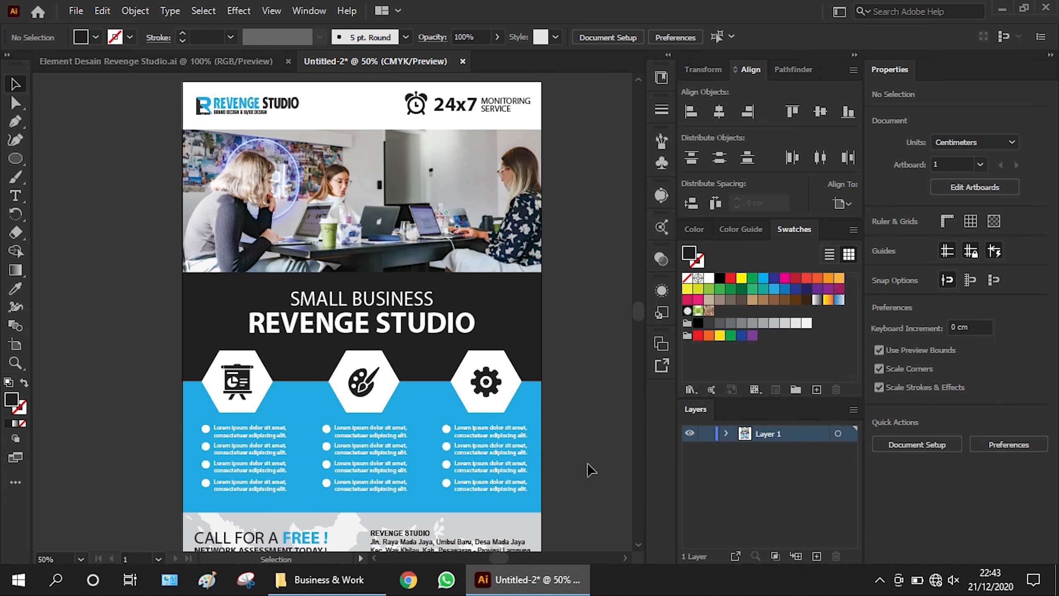
scroll(588, 469, down, 1)
scroll(612, 449, down, 2)
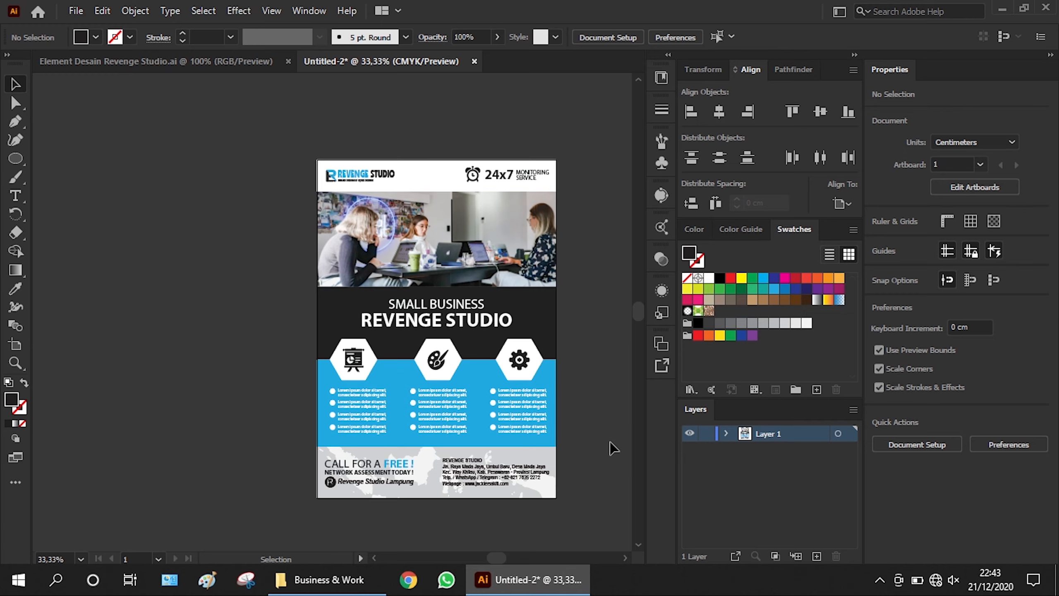
- Check the hexagon service icons up close, and review the whole flyer layout from header to footer
scroll(521, 396, up, 3)
click(377, 330)
scroll(215, 341, up, 1)
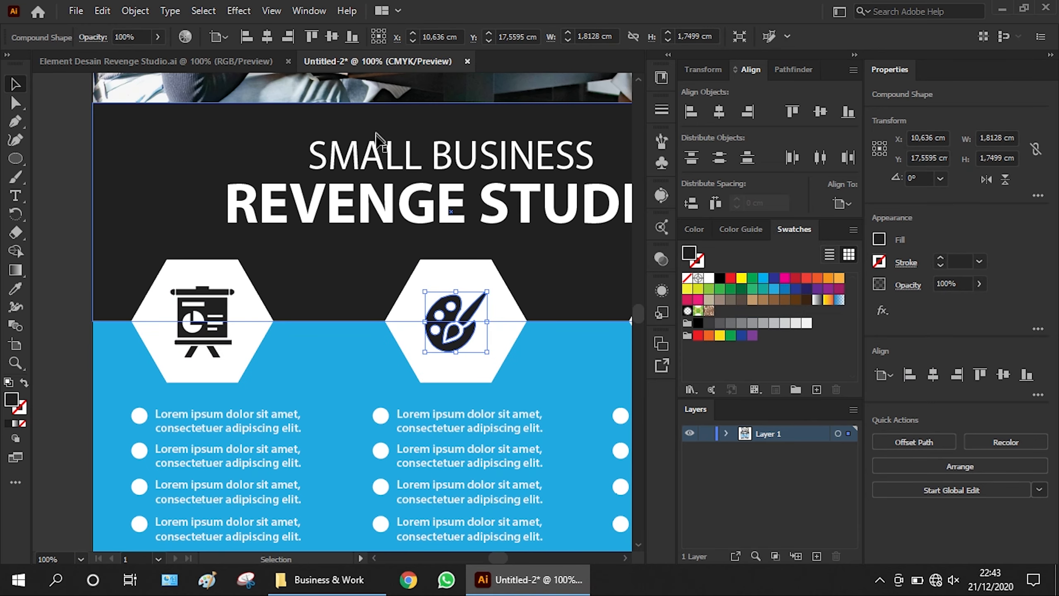
key(alt)
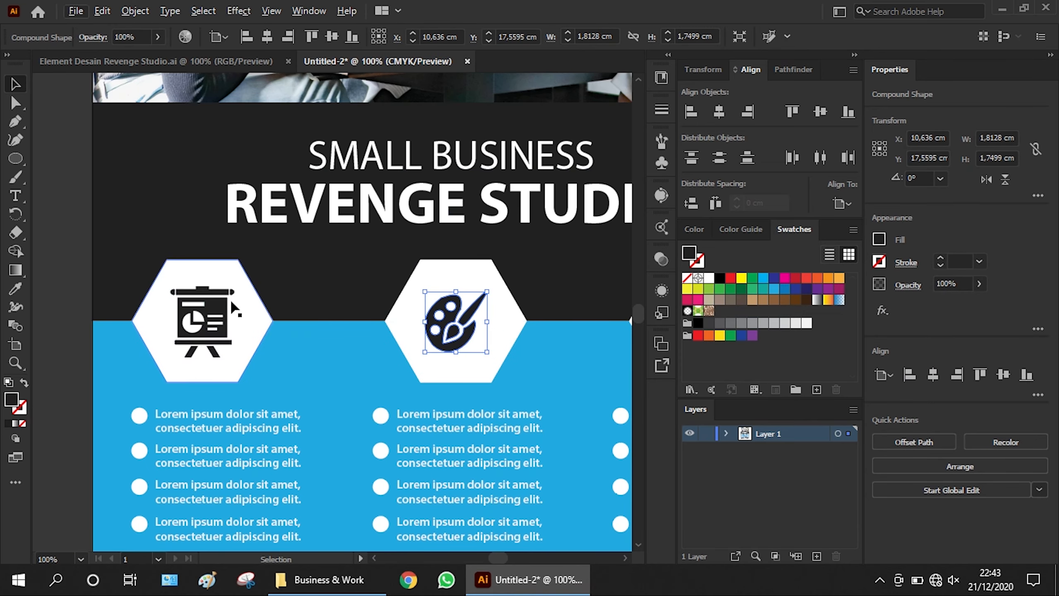
scroll(234, 308, down, 1)
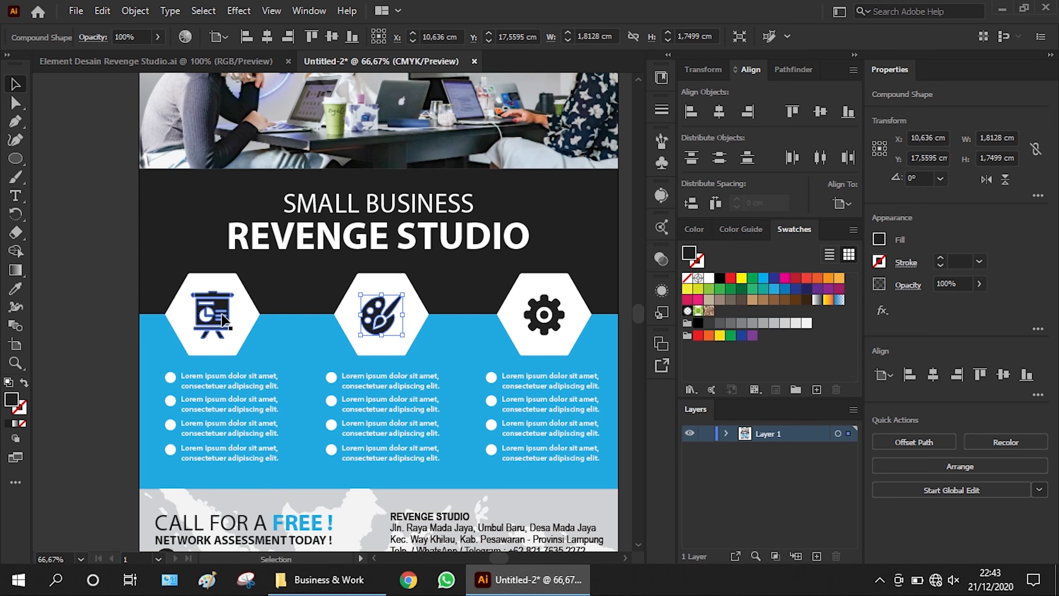
click(118, 310)
scroll(226, 314, down, 1)
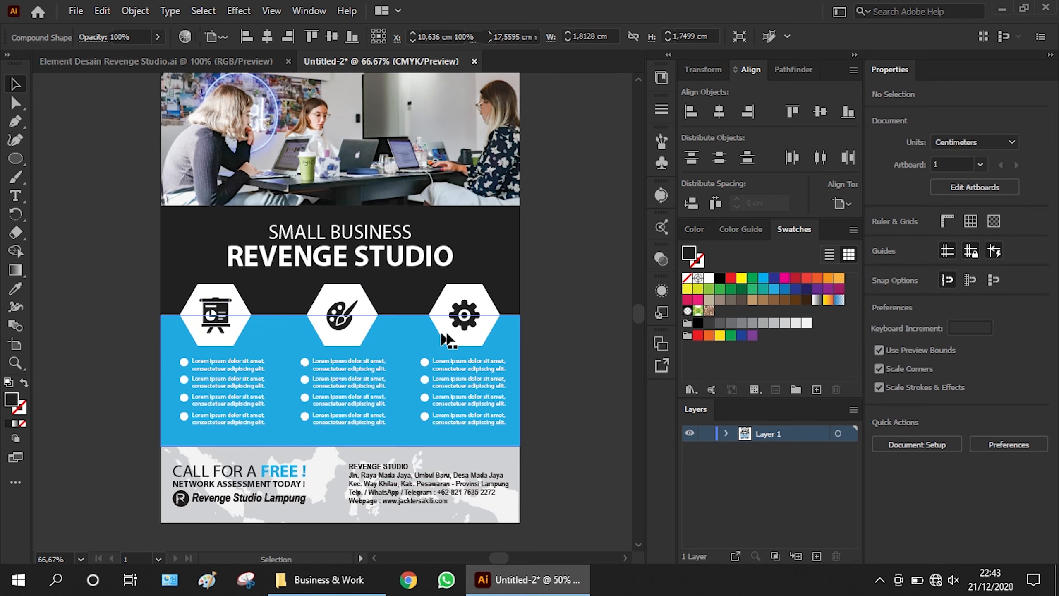
scroll(545, 328, up, 3)
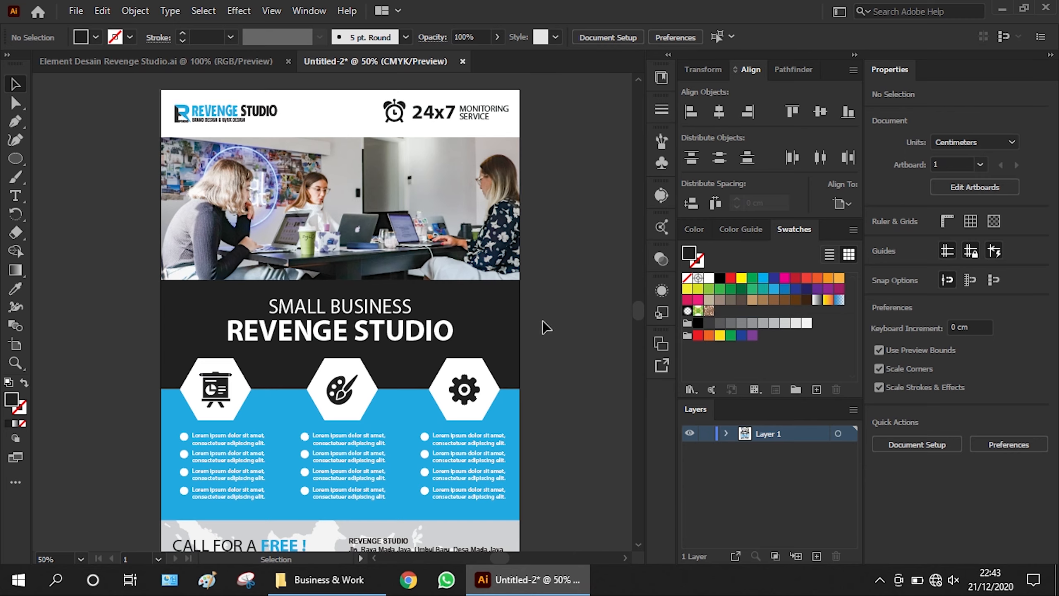
scroll(544, 326, down, 1)
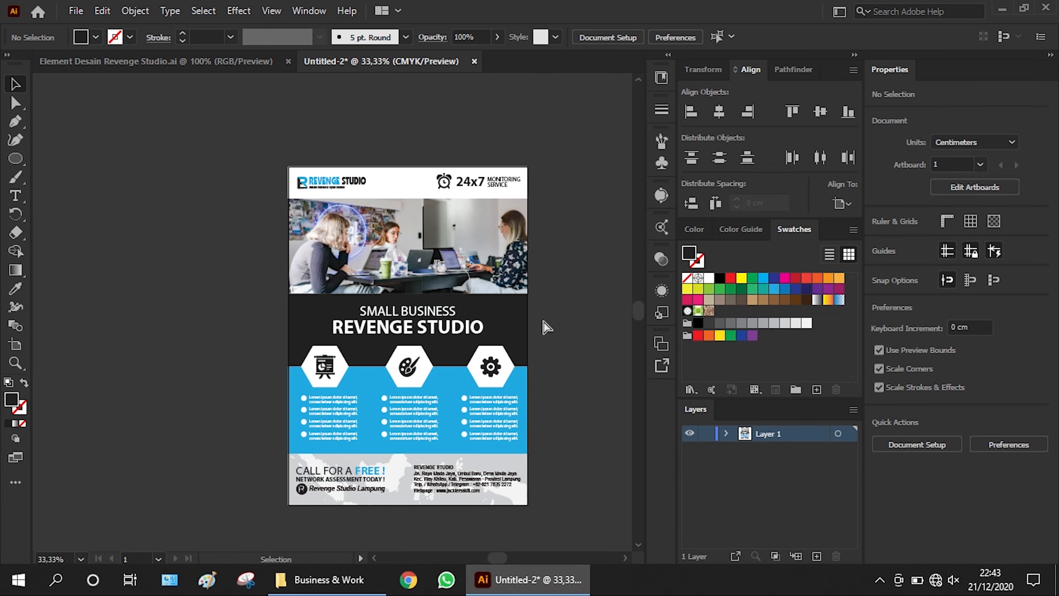
- Save the flyer as Desain Flyer #006.ai in the Desain Flyer folder, using the Illustrator 2020 version with PDF compatibility
key(ctrl+s)
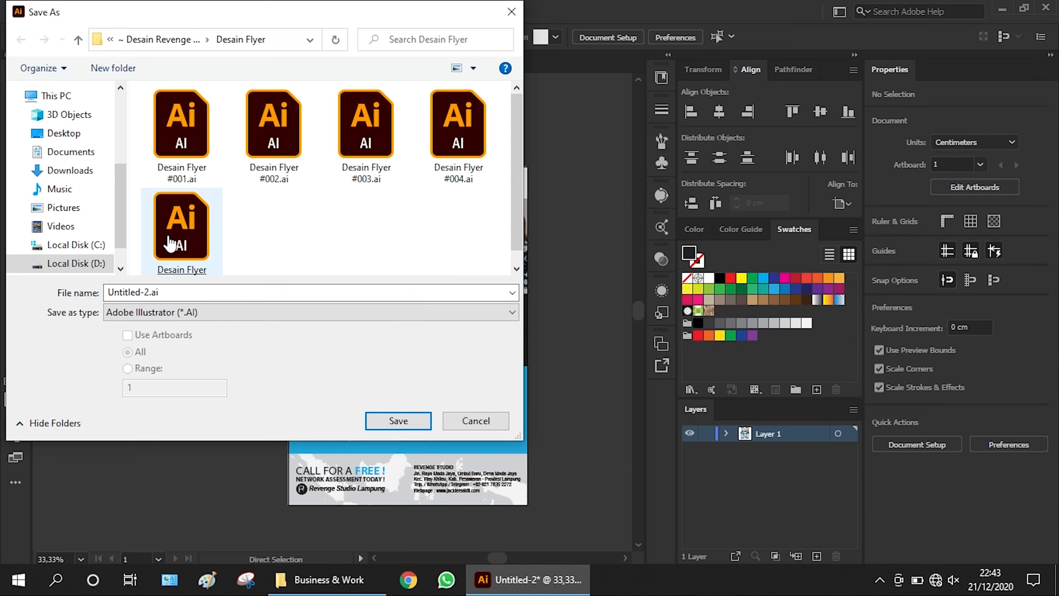
click(175, 234)
click(175, 292)
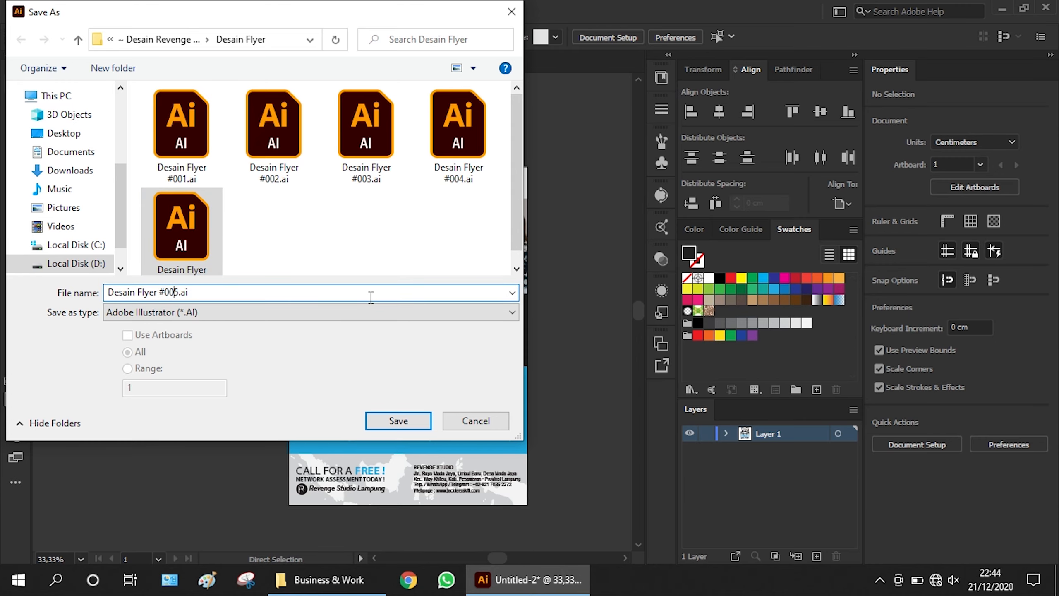
key(Delete)
click(392, 418)
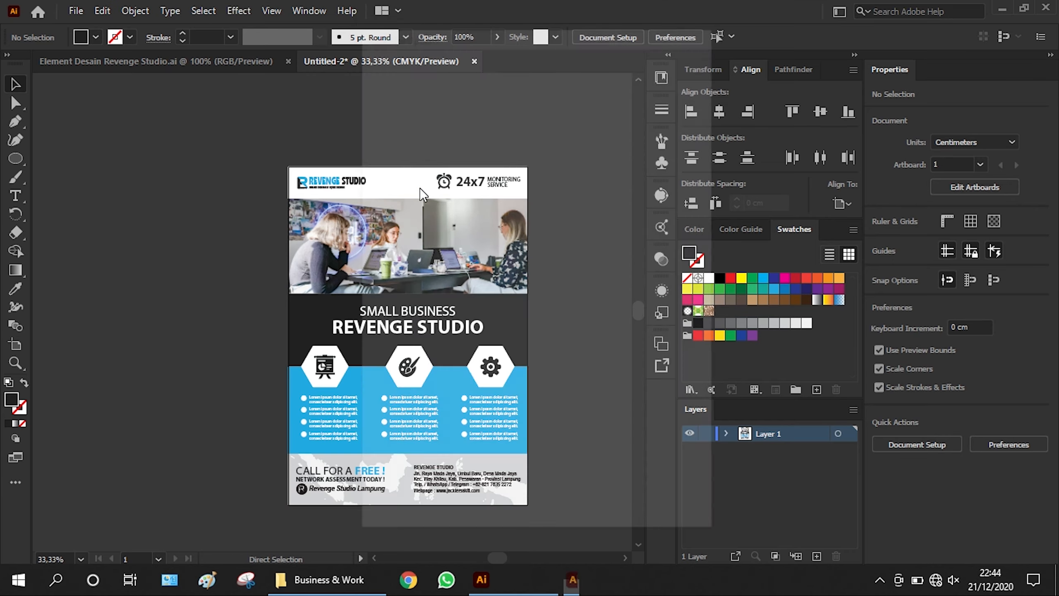
click(420, 189)
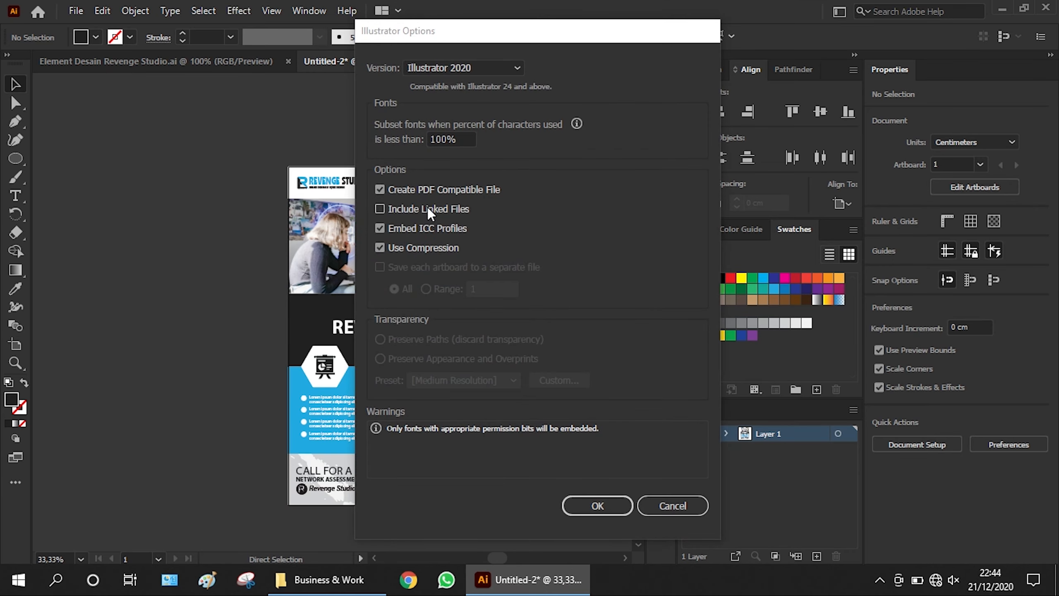
click(577, 505)
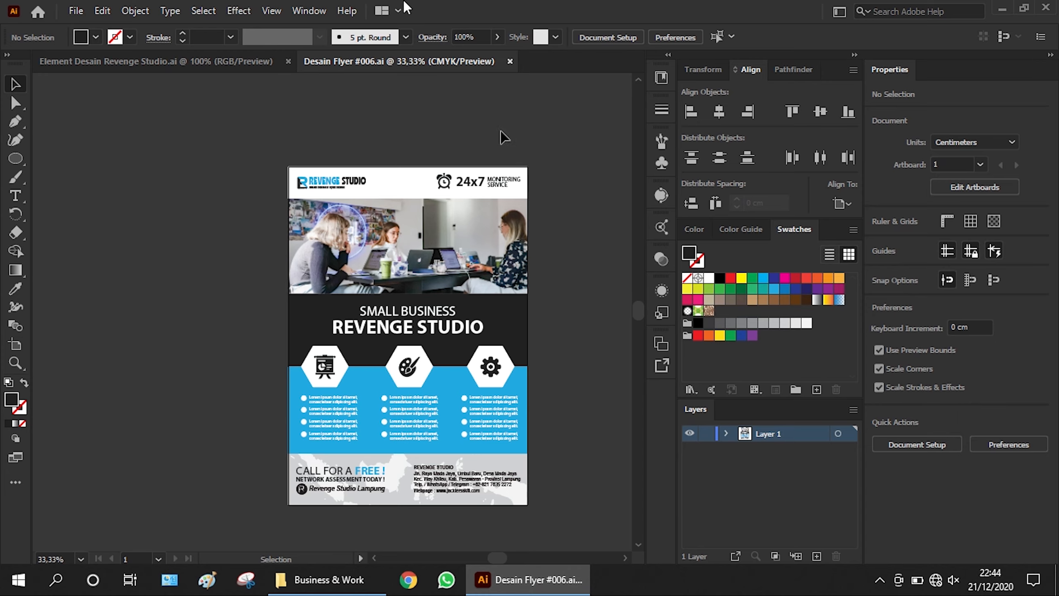
- Export the flyer as Desain Flyer #006.png at High (300 ppi) with type-optimized anti-aliasing and a transparent background
click(76, 10)
mouse_move(207, 301)
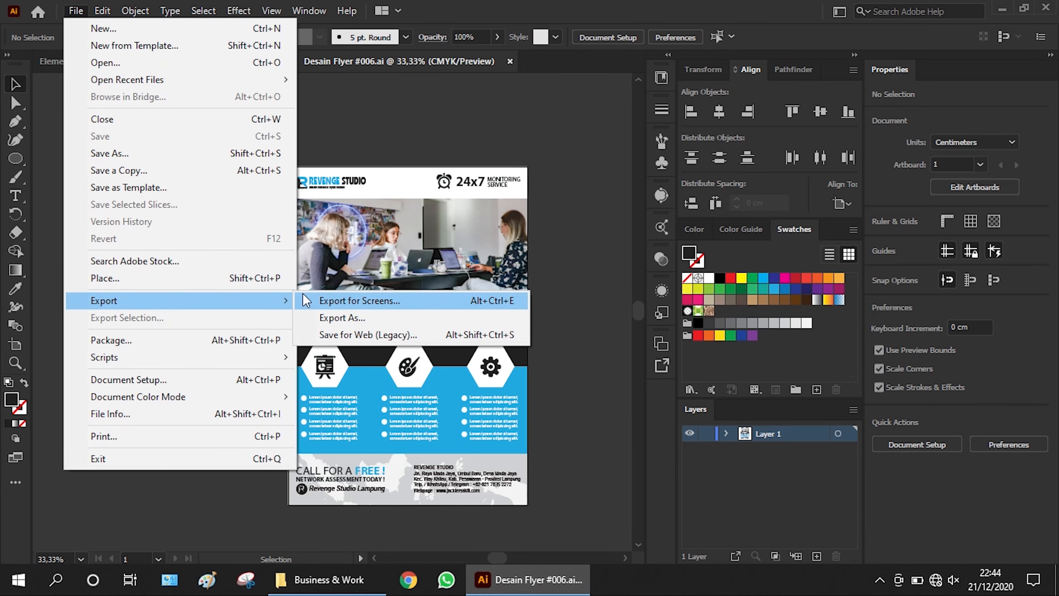
click(345, 317)
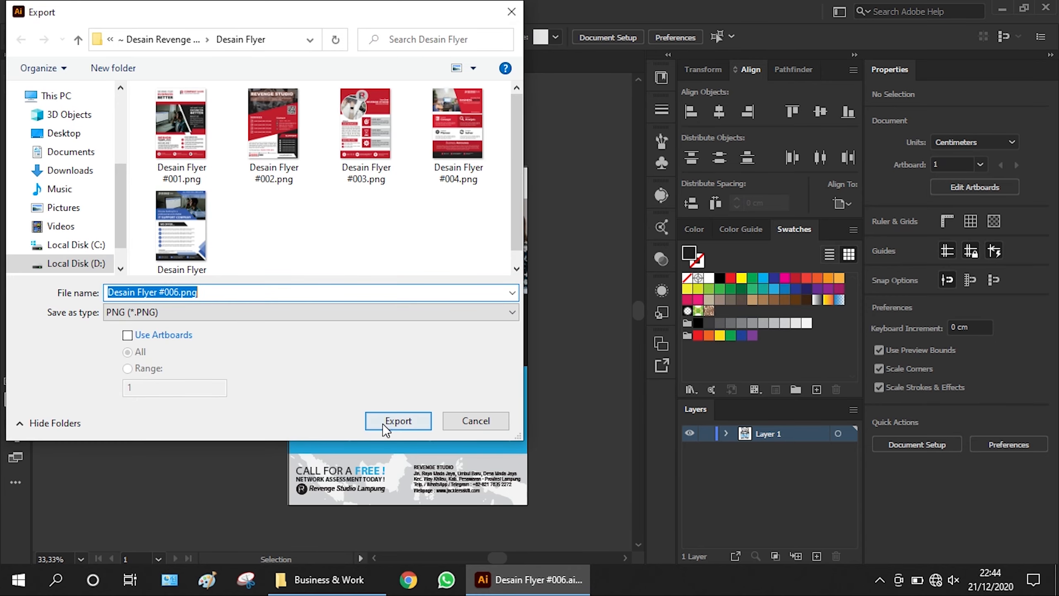
click(396, 421)
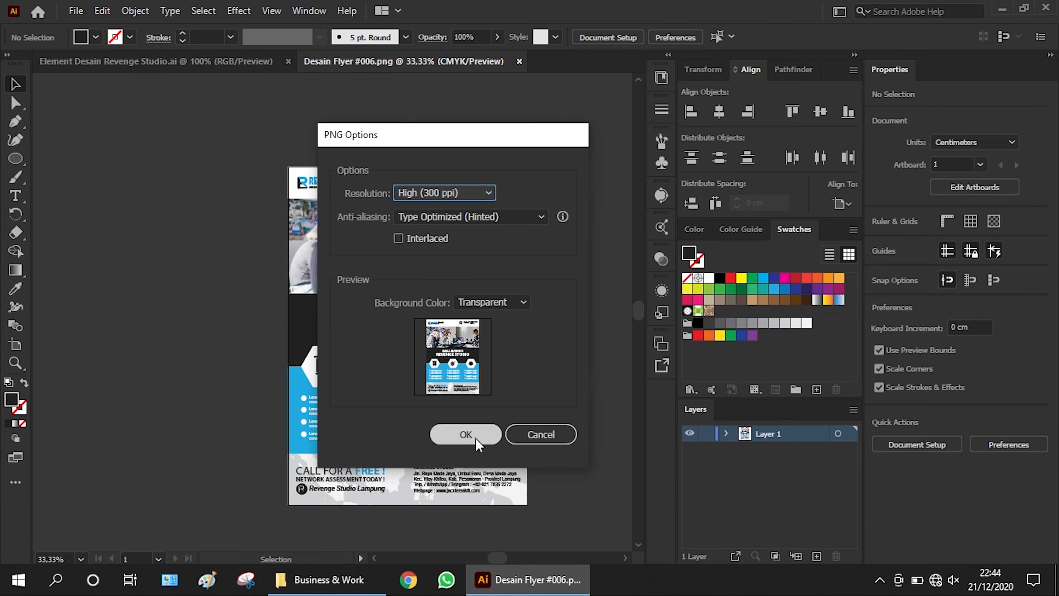
click(478, 445)
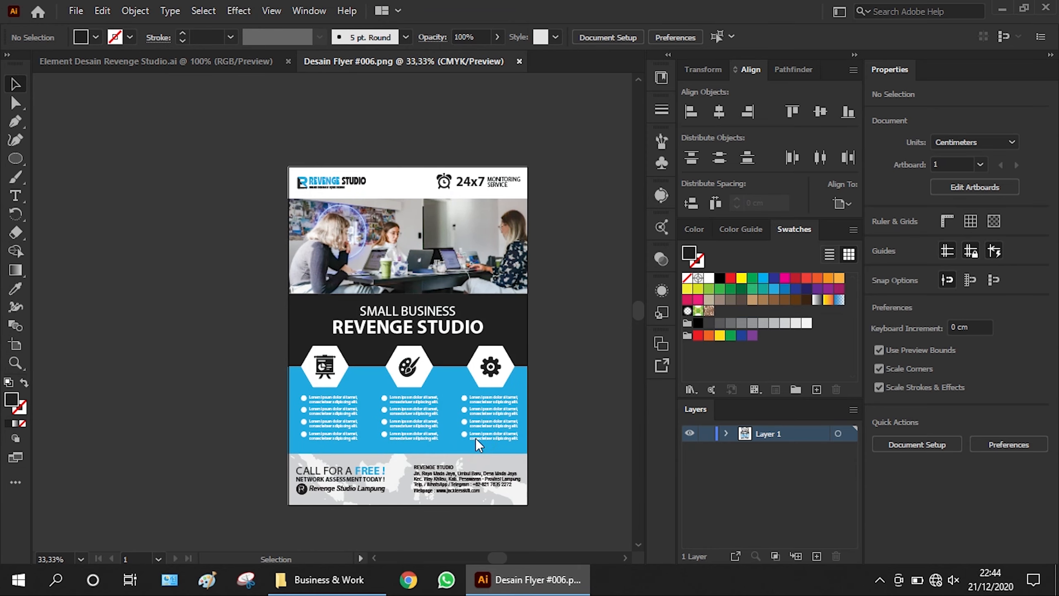
- Switch to File Explorer and open the exported Desain Flyer #006.png from the Desain Flyer folder in ~ Desain Revenge Studio
click(345, 579)
click(100, 204)
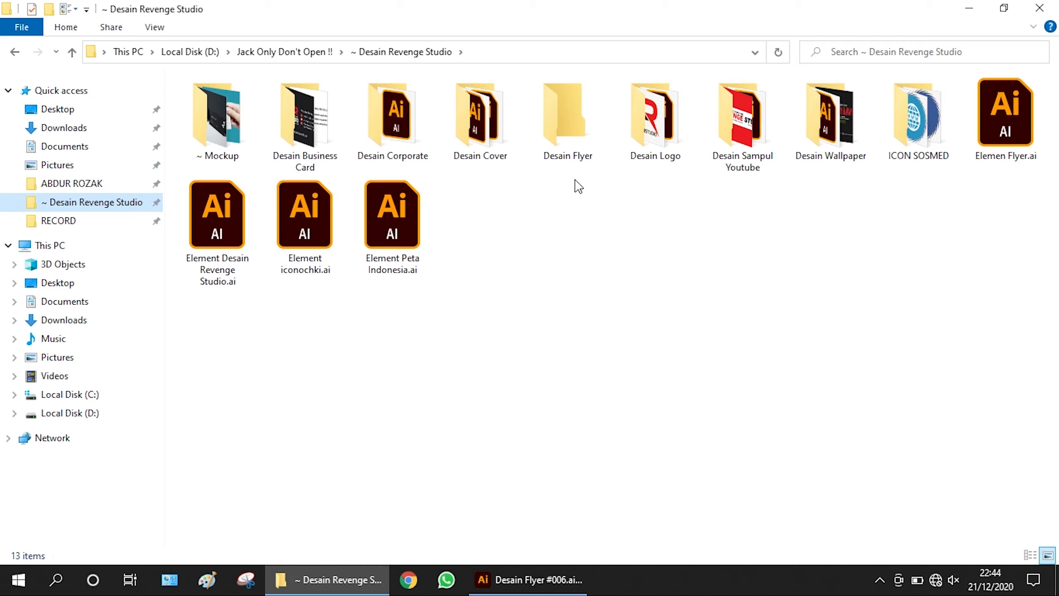
double_click(571, 157)
double_click(301, 240)
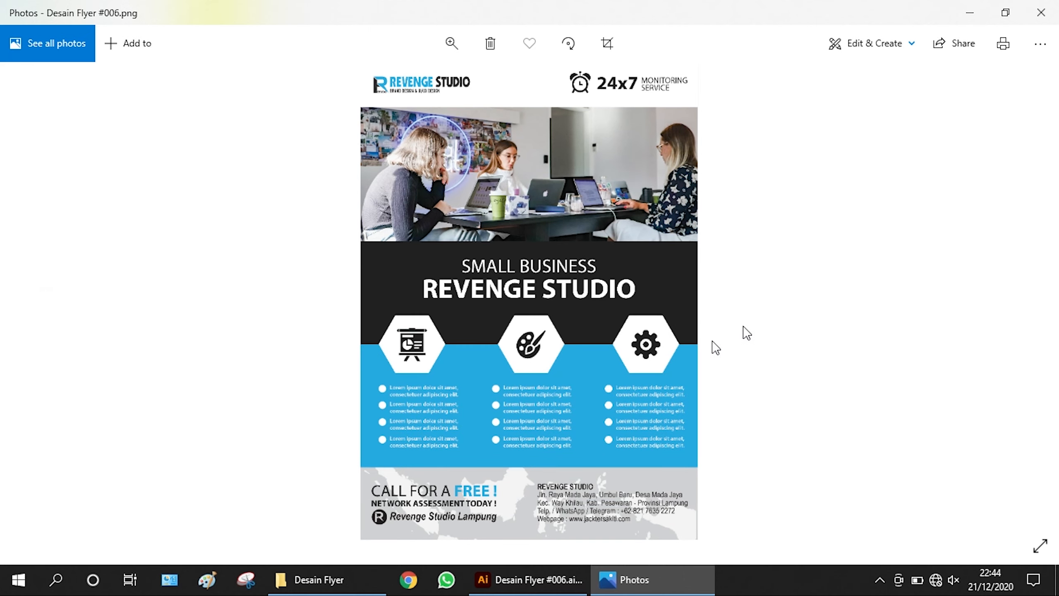
click(881, 580)
right_click(866, 547)
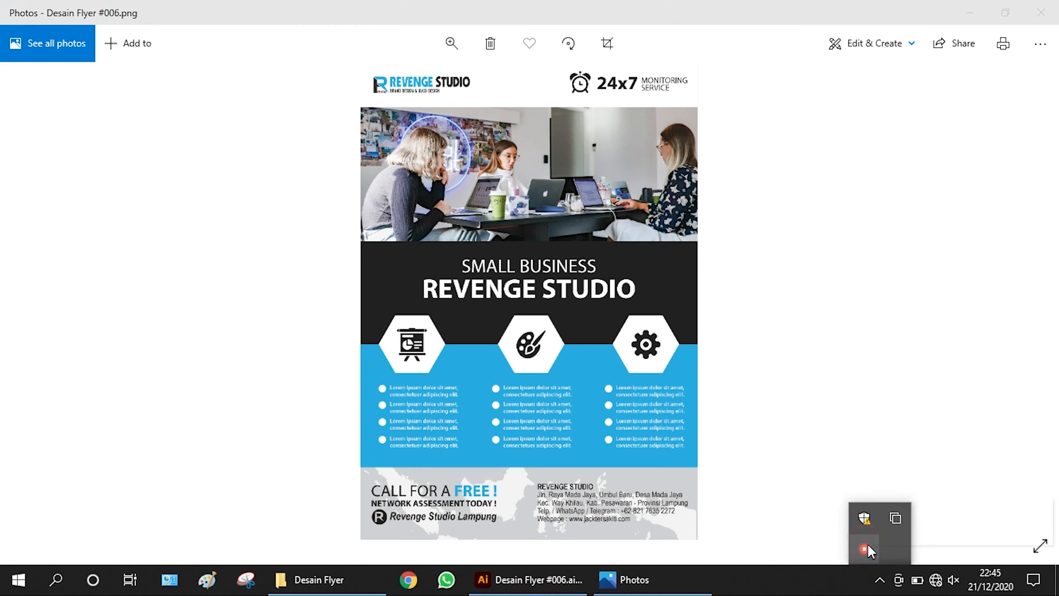
click(893, 527)
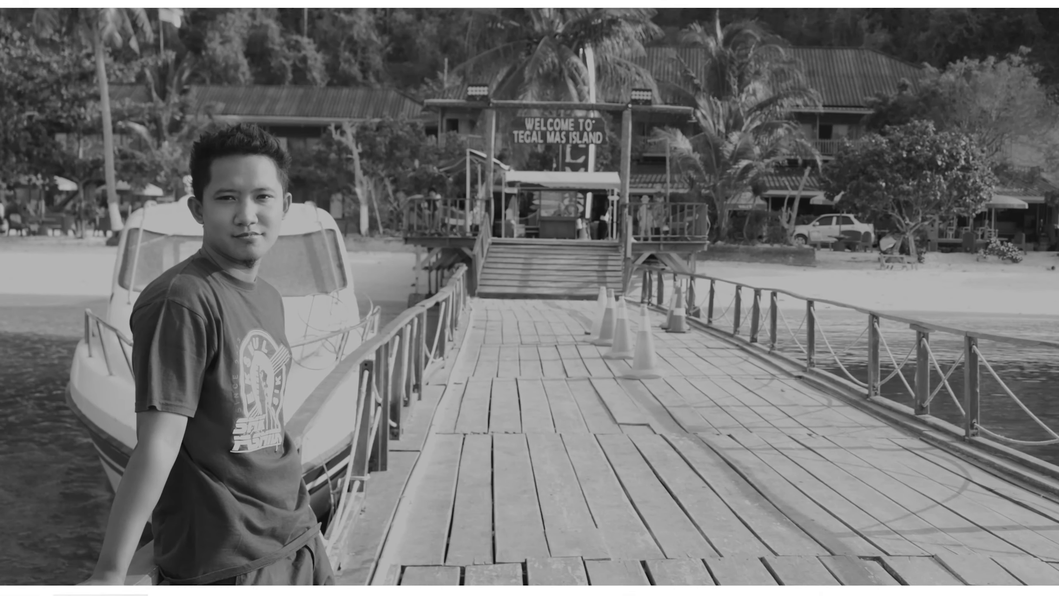